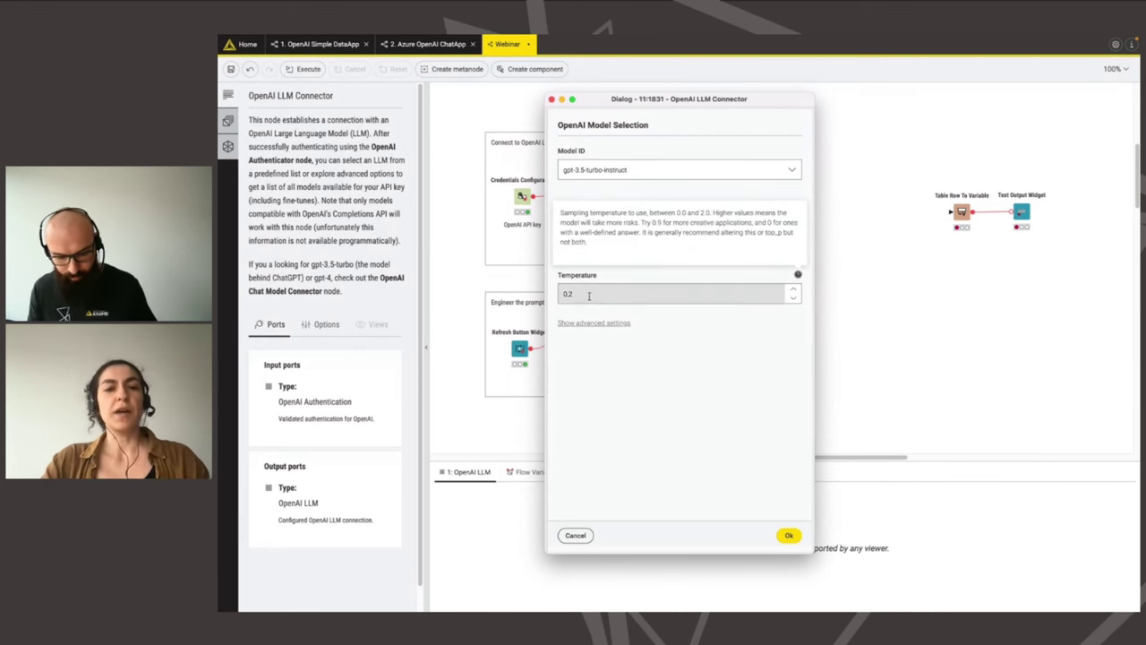
- Review the advanced settings of the OpenAI LLM Connector without changing them and execute the node
left_click(697, 326)
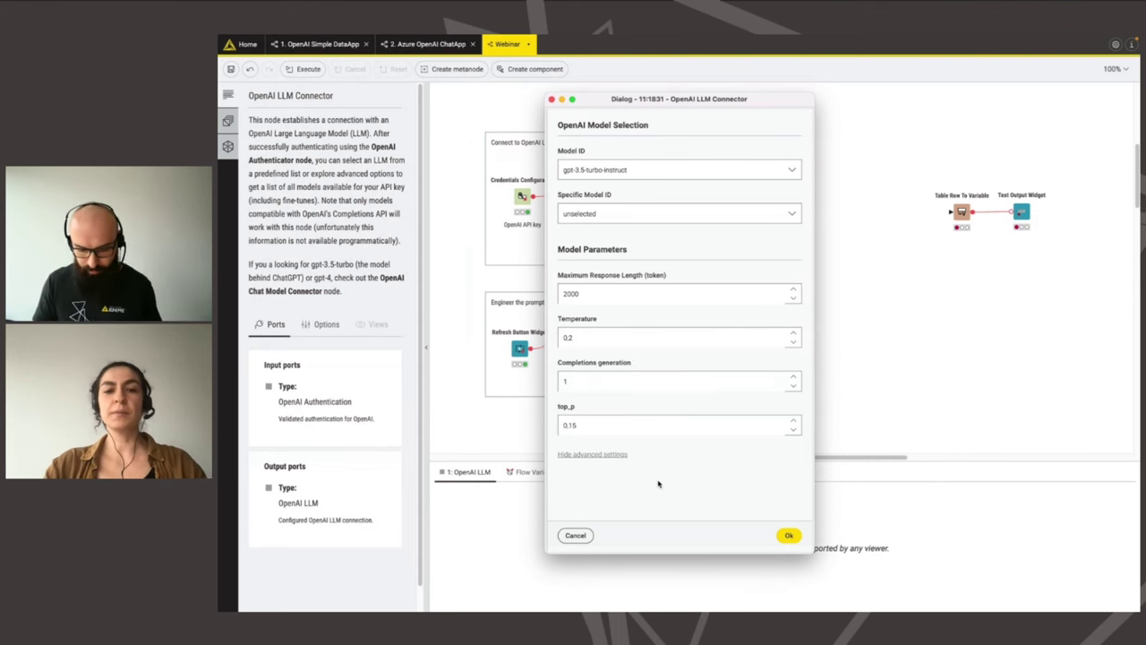
left_click(576, 536)
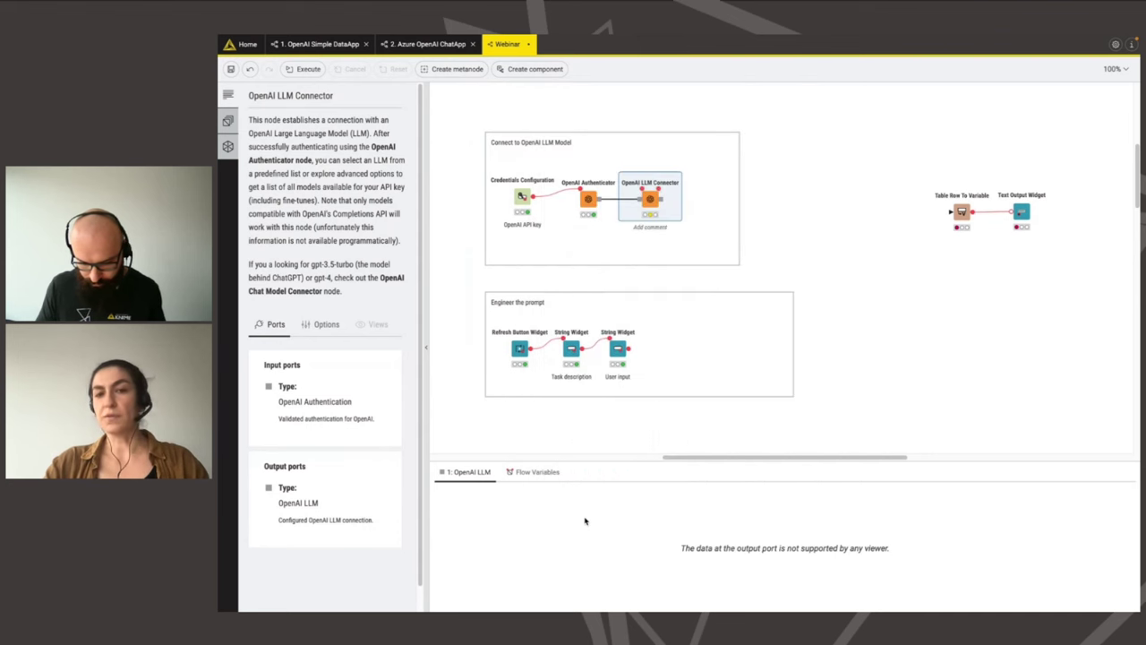
left_click(631, 171)
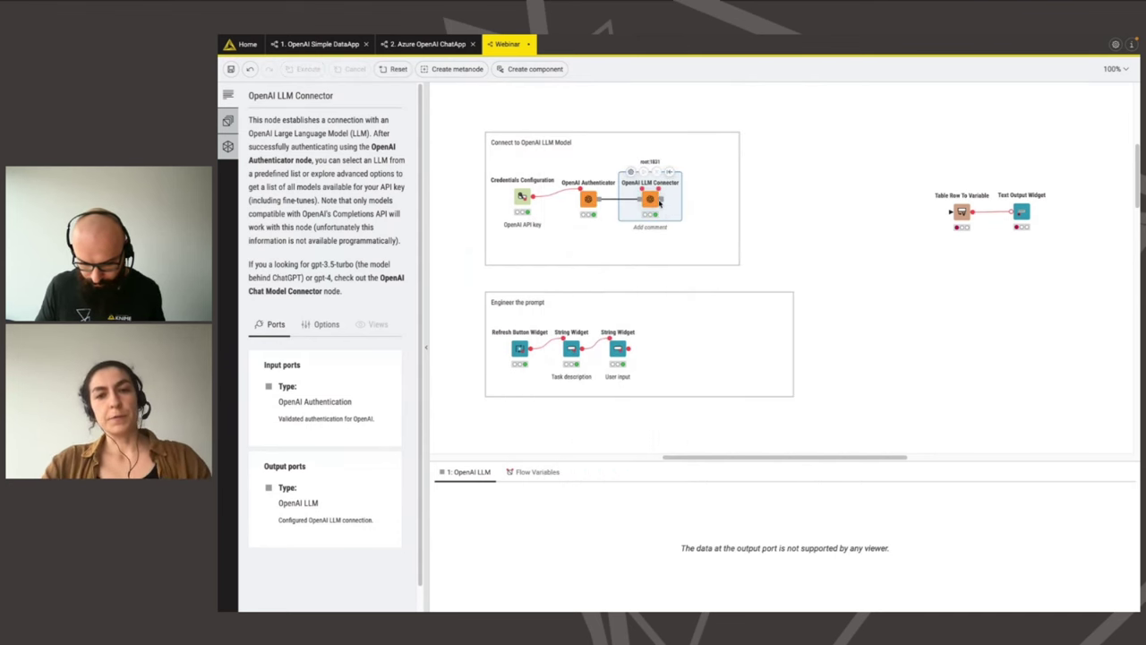
- Add an LLM Prompter node fed by the OpenAI LLM Connector's output and align it level with the connector
left_click_drag(660, 200, 820, 229)
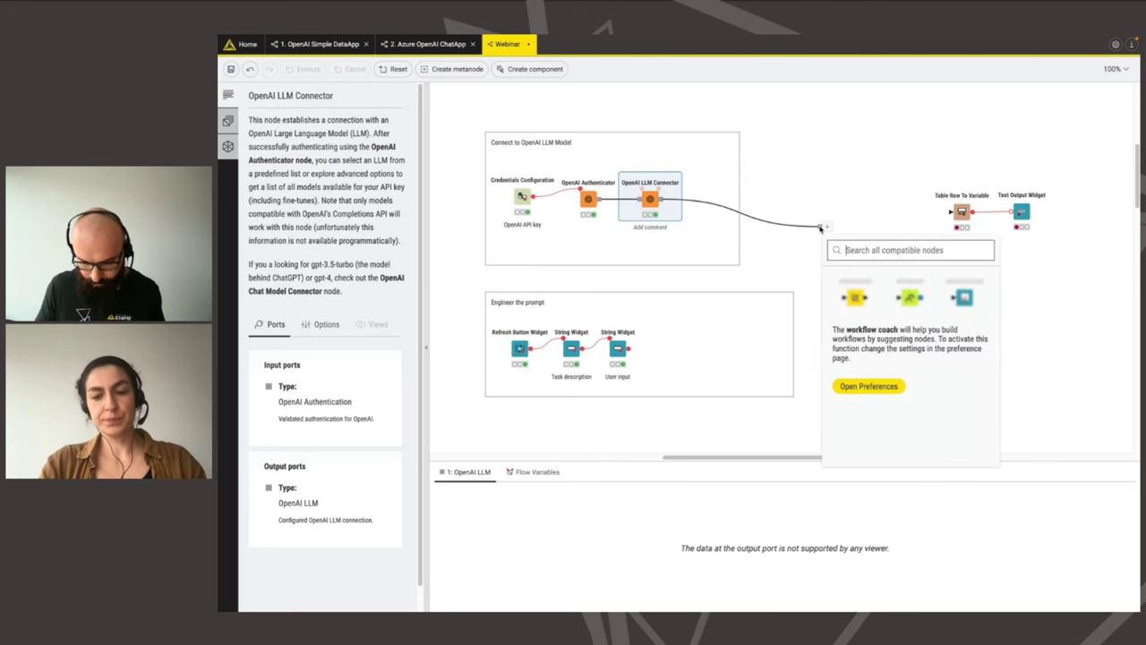
type("llm prom")
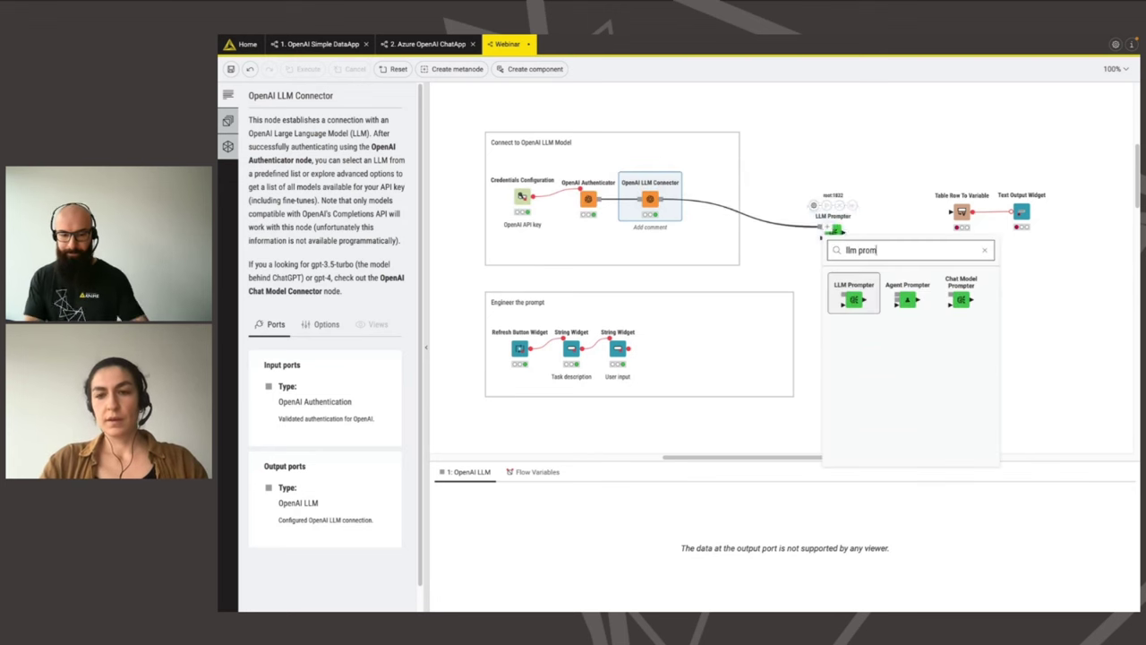
key("Return")
left_click_drag(833, 229, 834, 208)
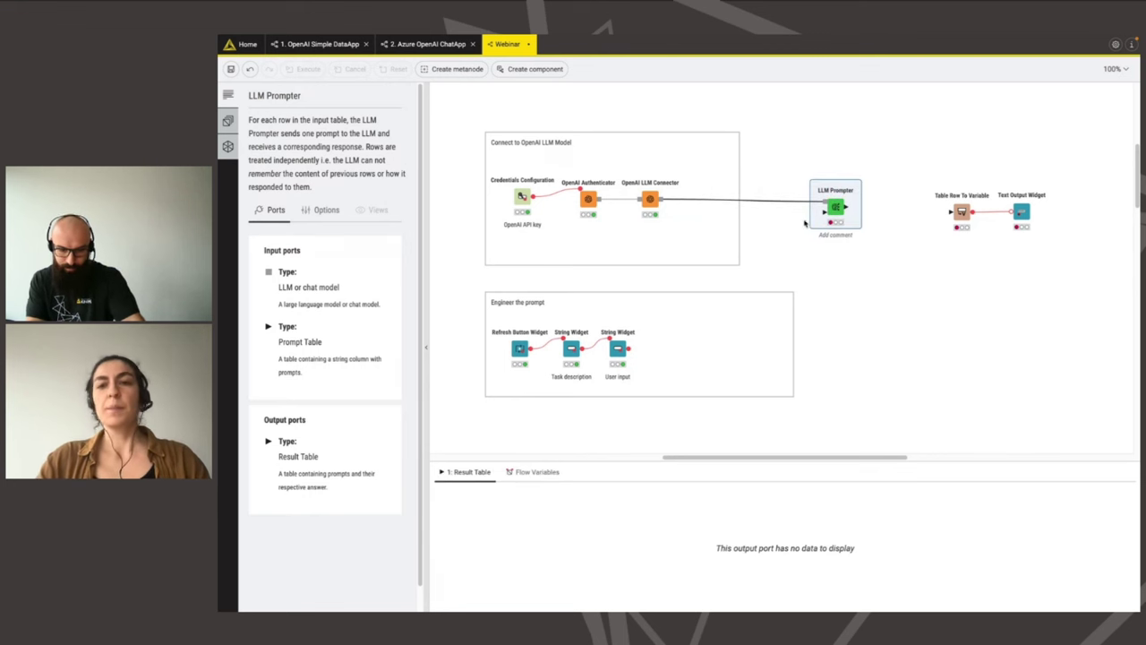
mouse_move(830, 220)
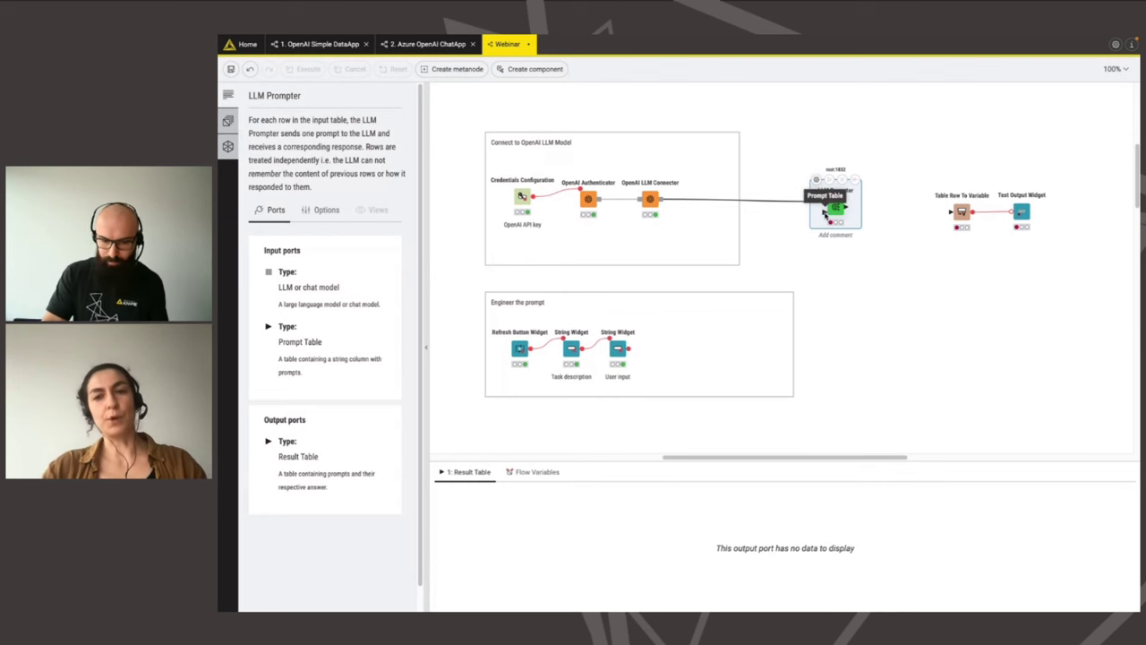
left_click(919, 339)
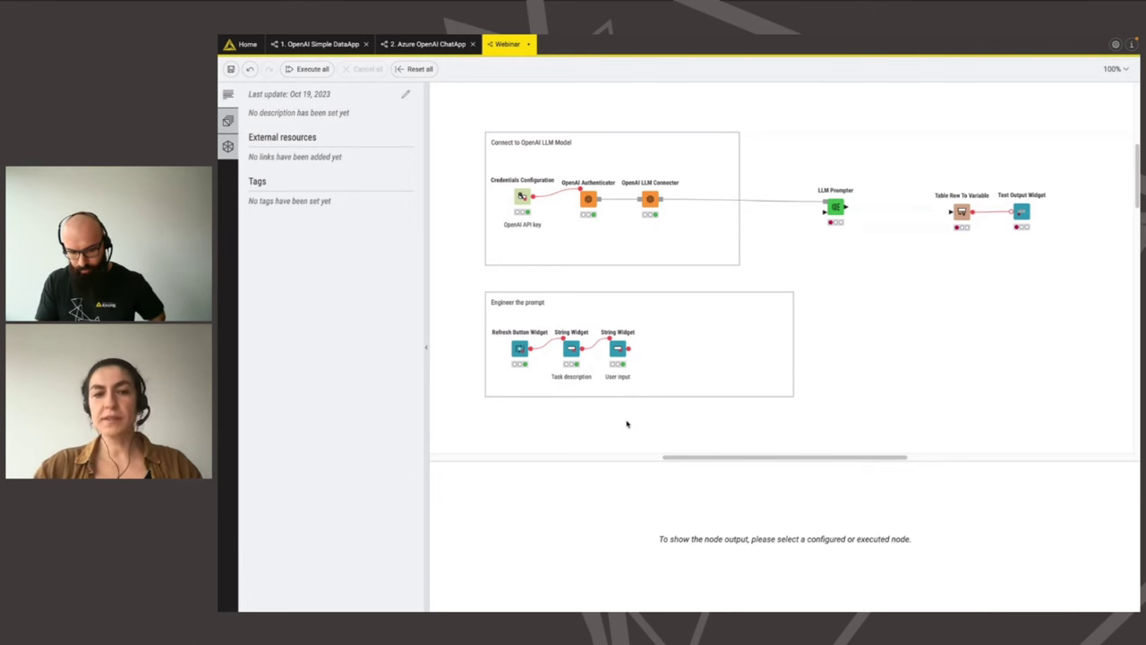
- Add a Variable To Table Row node connected to the output of the User input String Widget
mouse_move(616, 345)
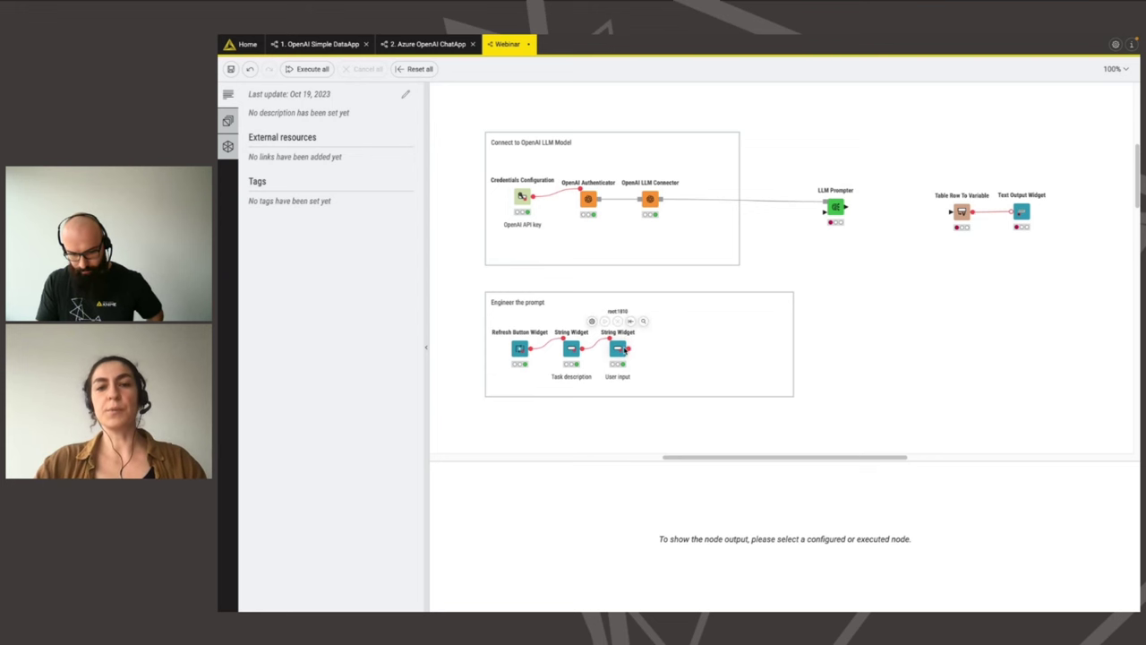
left_click_drag(628, 349, 664, 352)
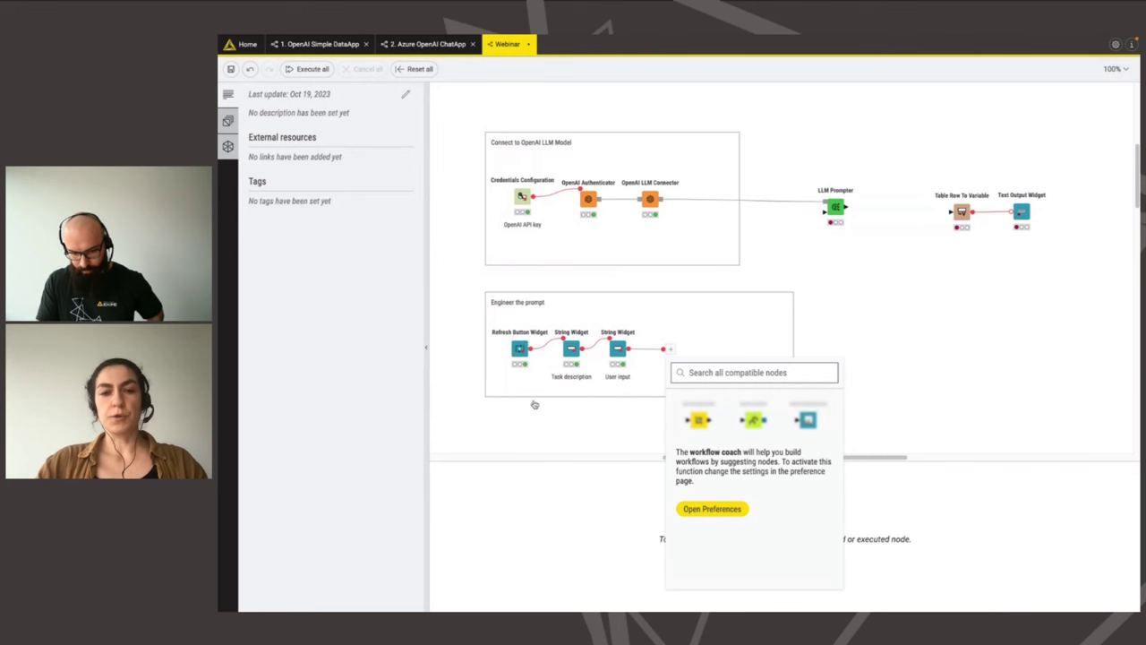
mouse_move(570, 354)
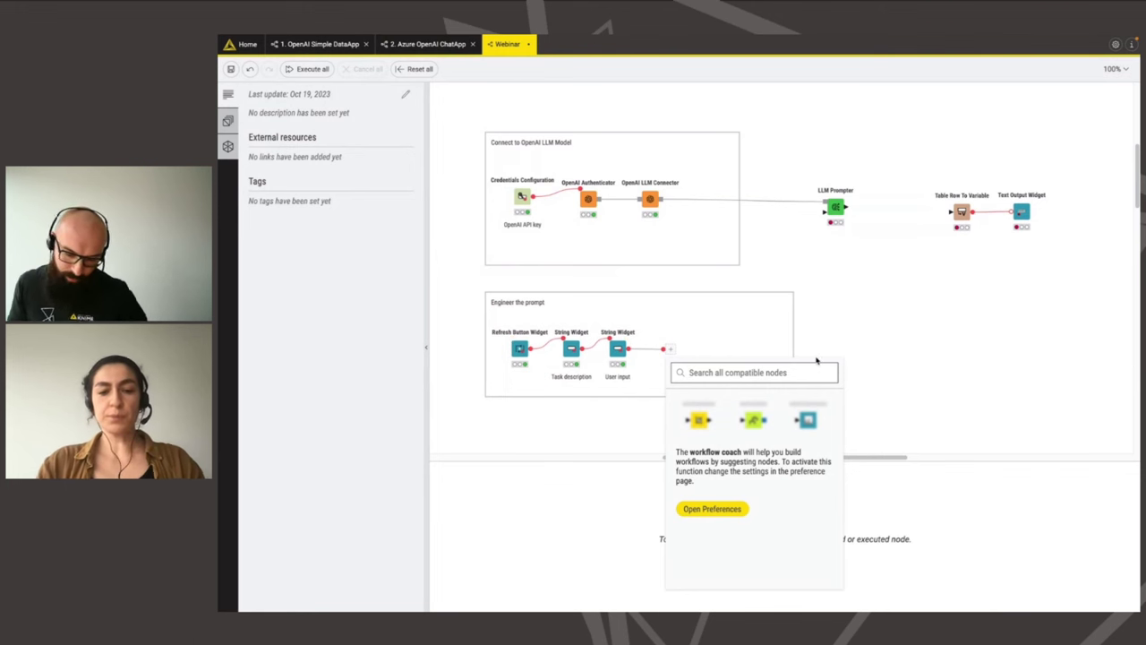
type("variable")
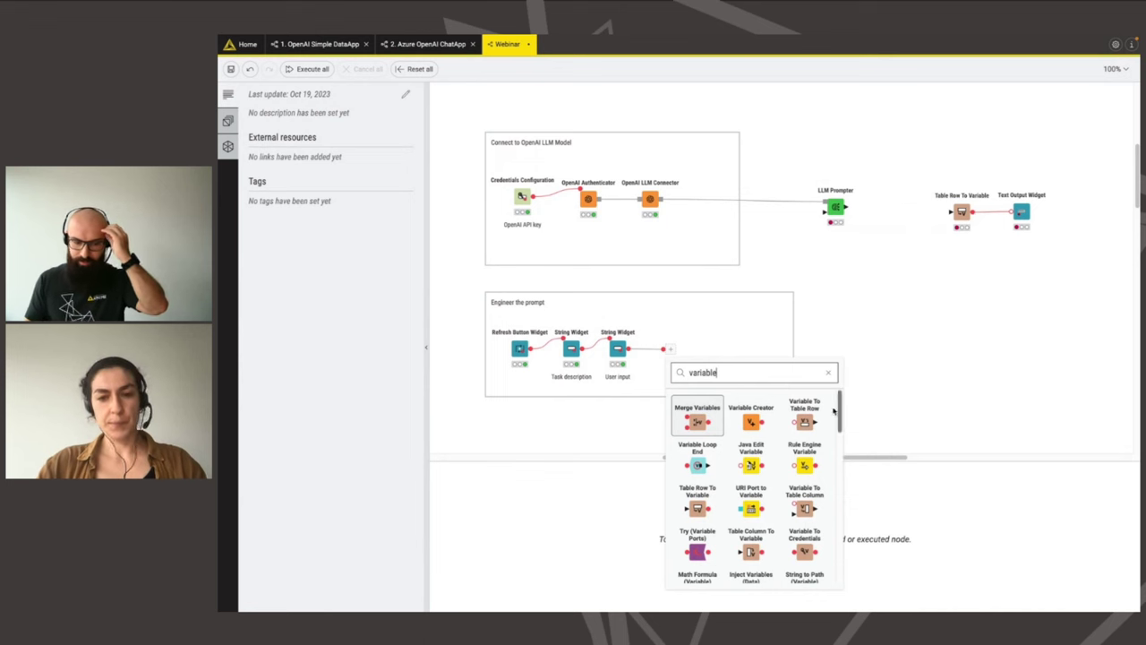
left_click(804, 420)
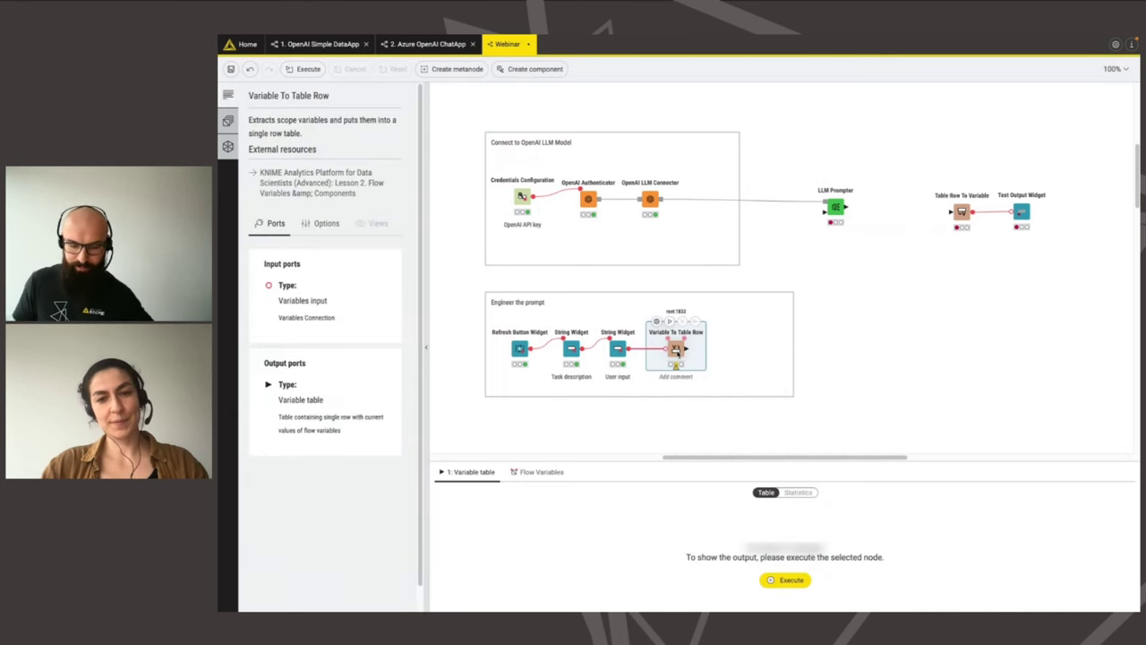
- Include only the user-input and task-description variables in the Variable To Table Row node and execute it
double_click(677, 352)
double_click(557, 323)
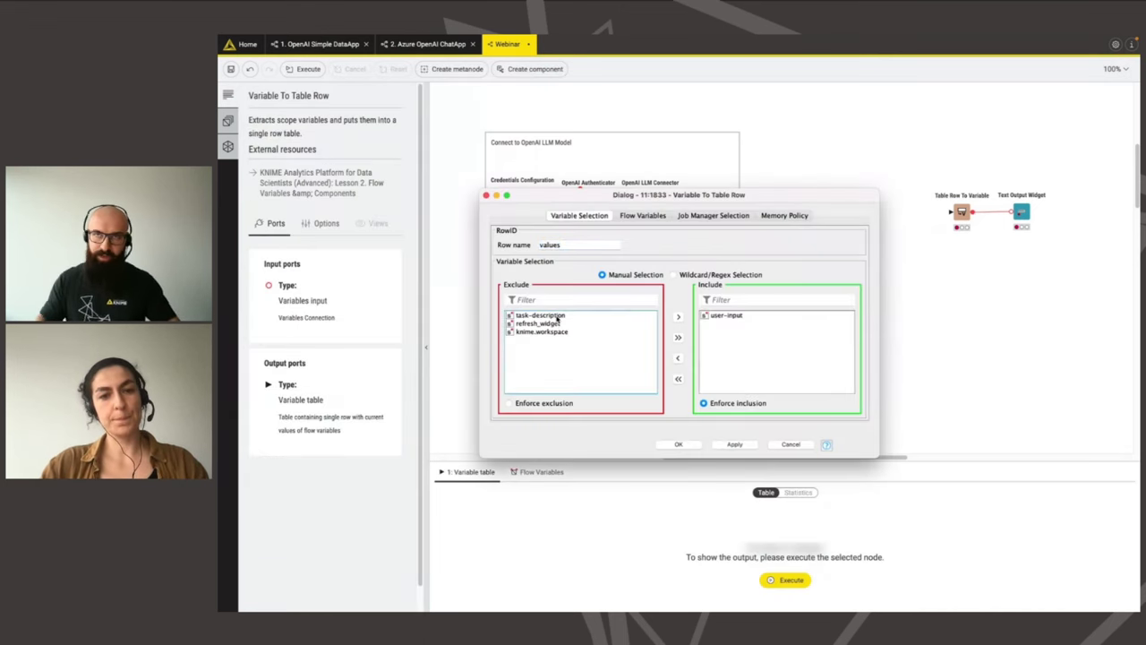
double_click(557, 316)
left_click(678, 444)
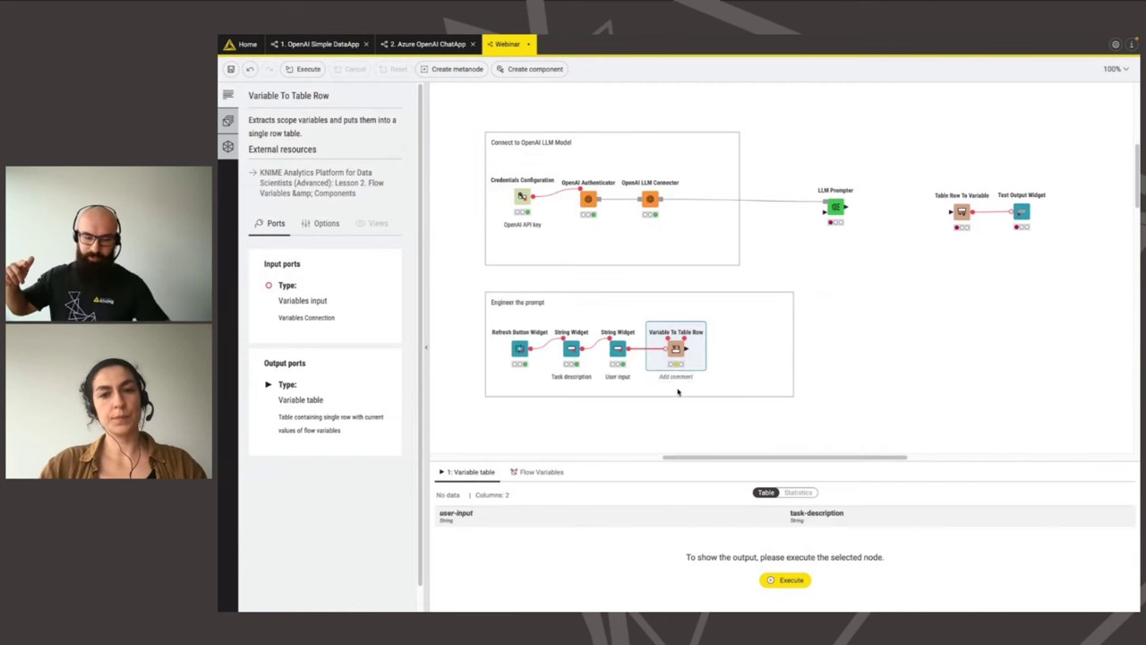
left_click(656, 321)
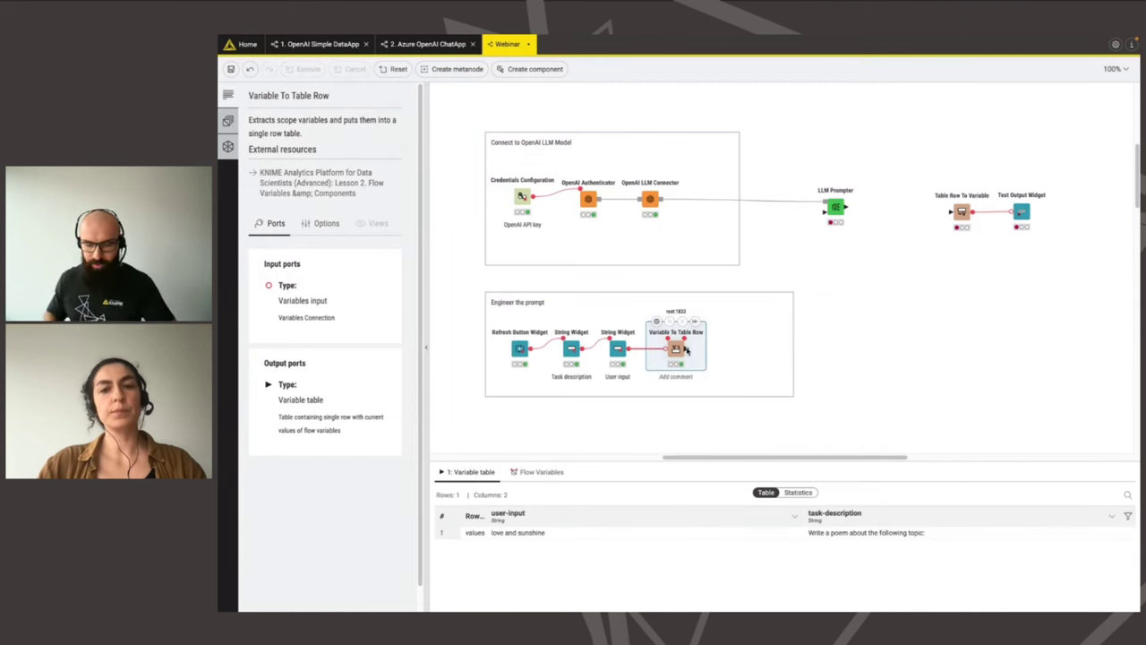
- Add a String Manipulation node after Variable To Table Row and space it slightly apart from that node
left_click_drag(688, 349, 716, 347)
type("st")
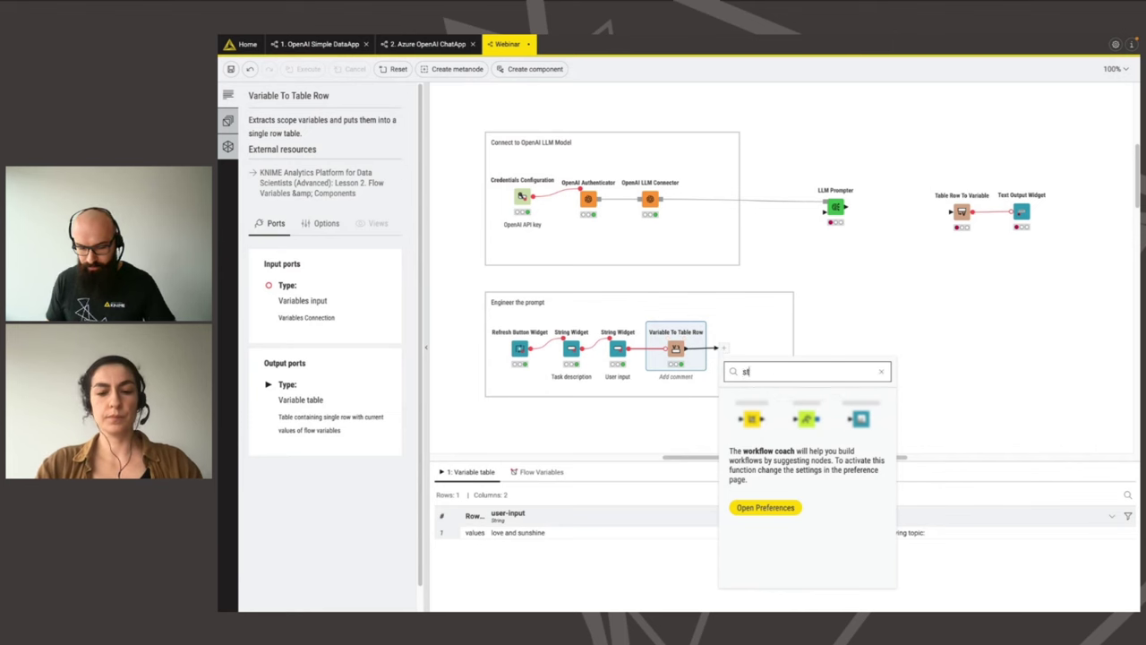
type("ring mani")
key("Return")
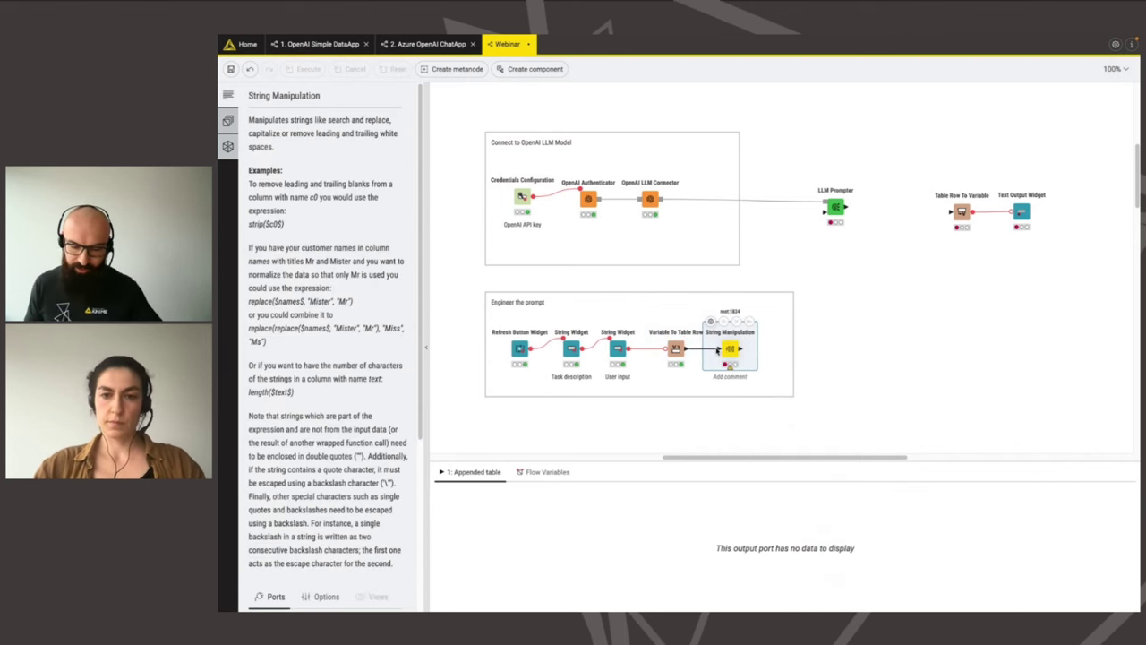
left_click_drag(732, 351, 736, 351)
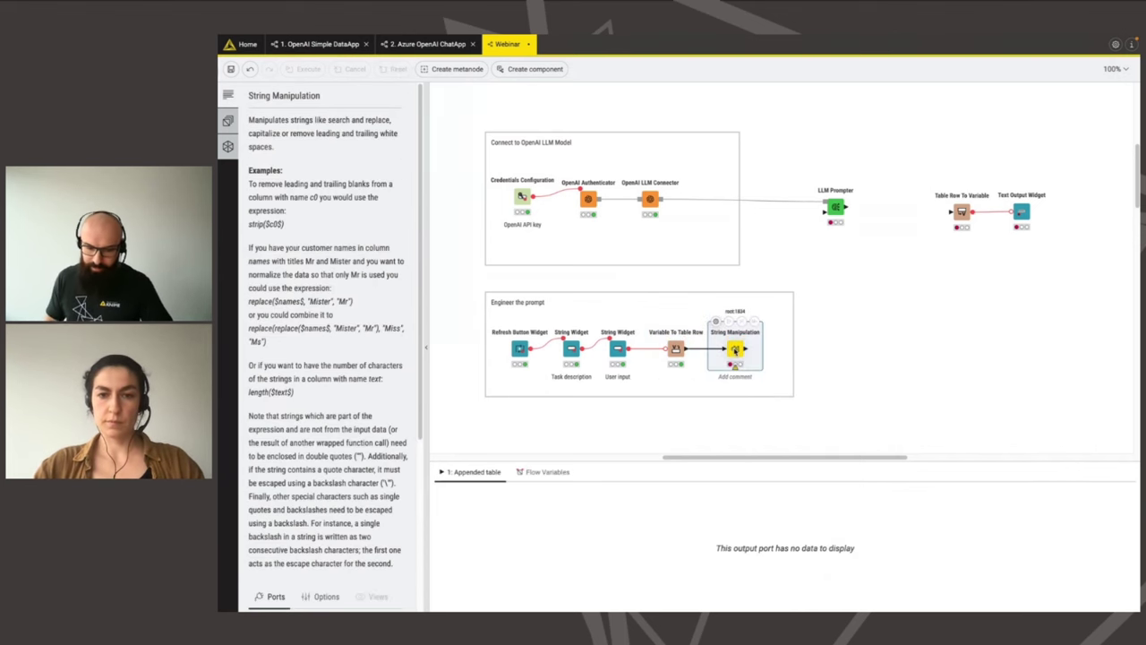
- Build the String Manipulation expression joinSep("\n", $task-description$, $user-input$)
double_click(734, 350)
scroll(607, 309, "down", 5)
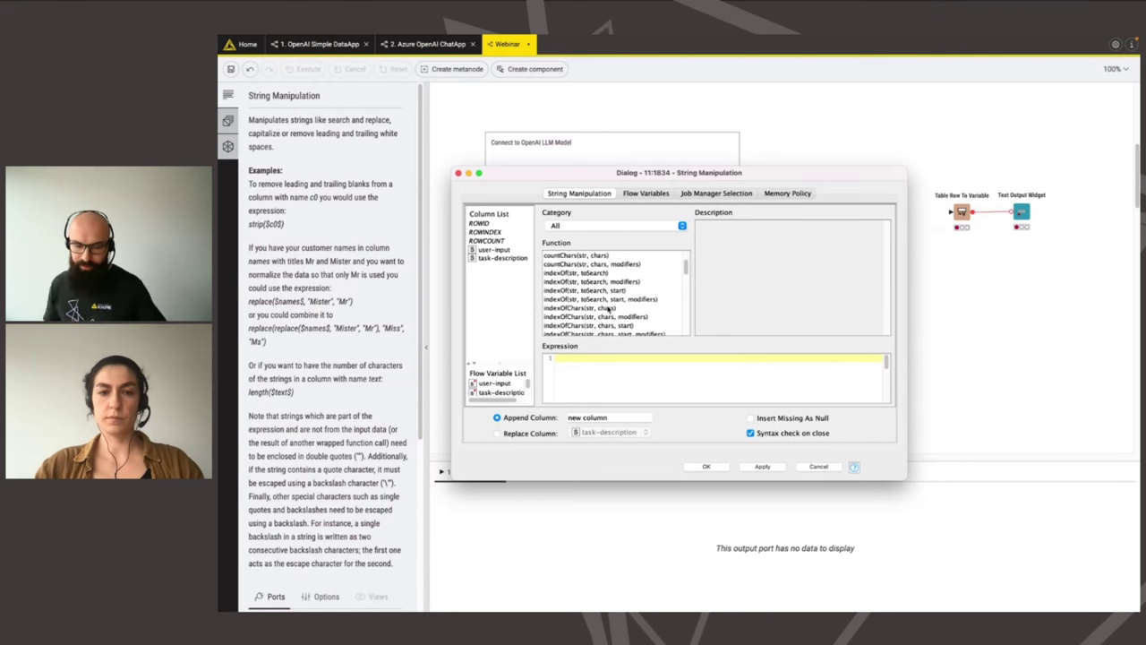
scroll(607, 309, "down", 1)
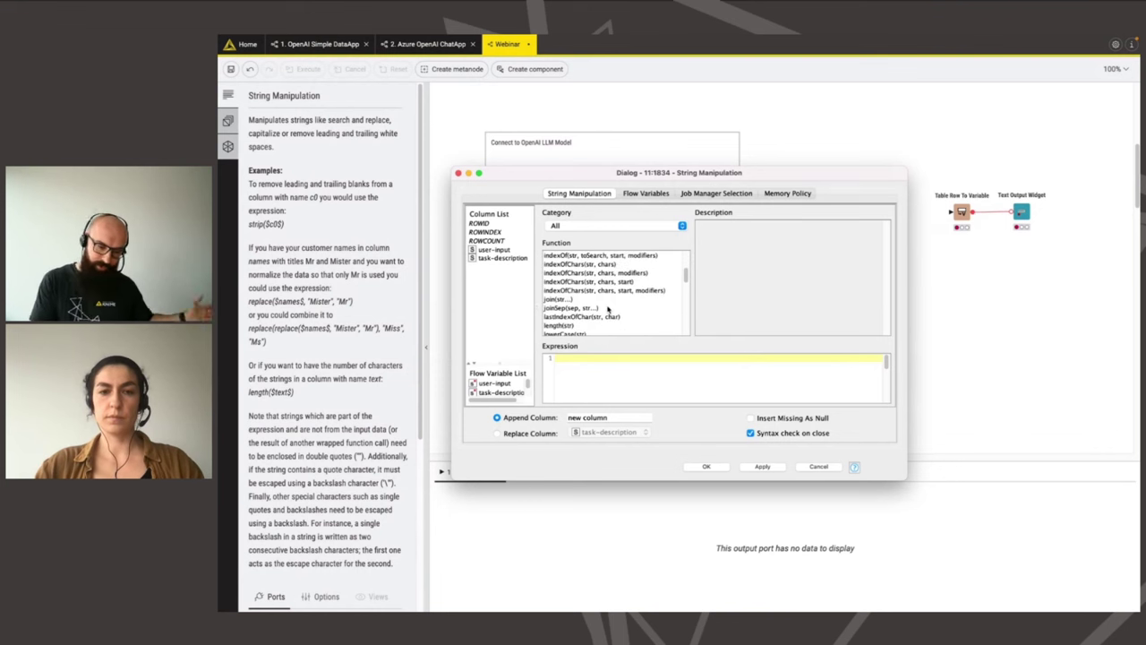
double_click(582, 308)
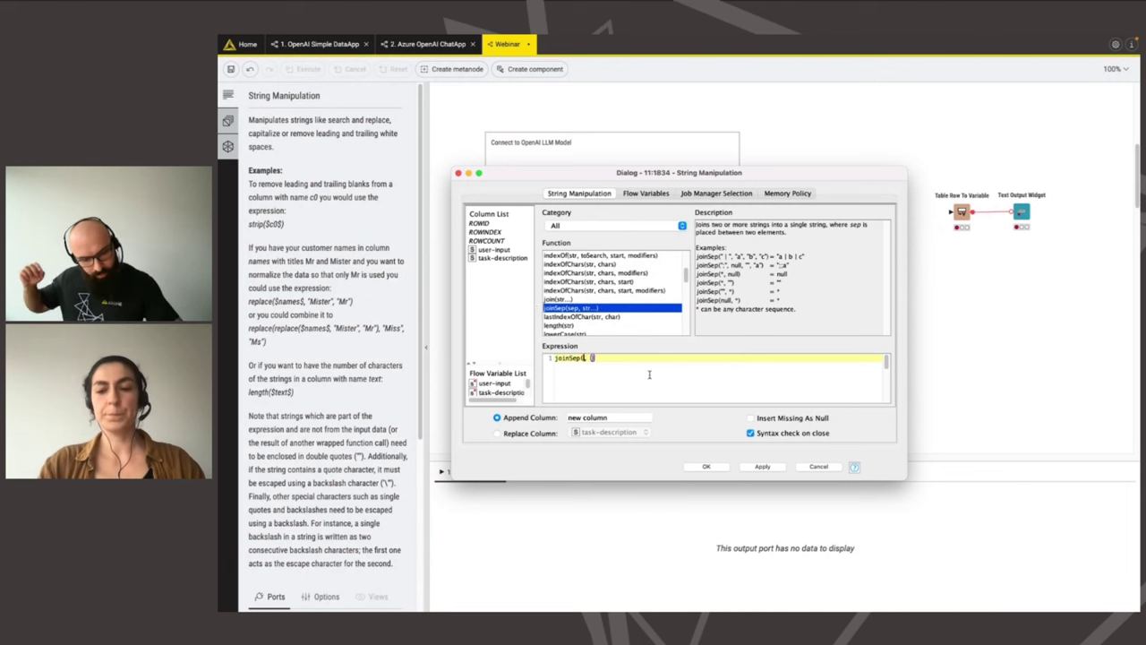
type("\"\\n")
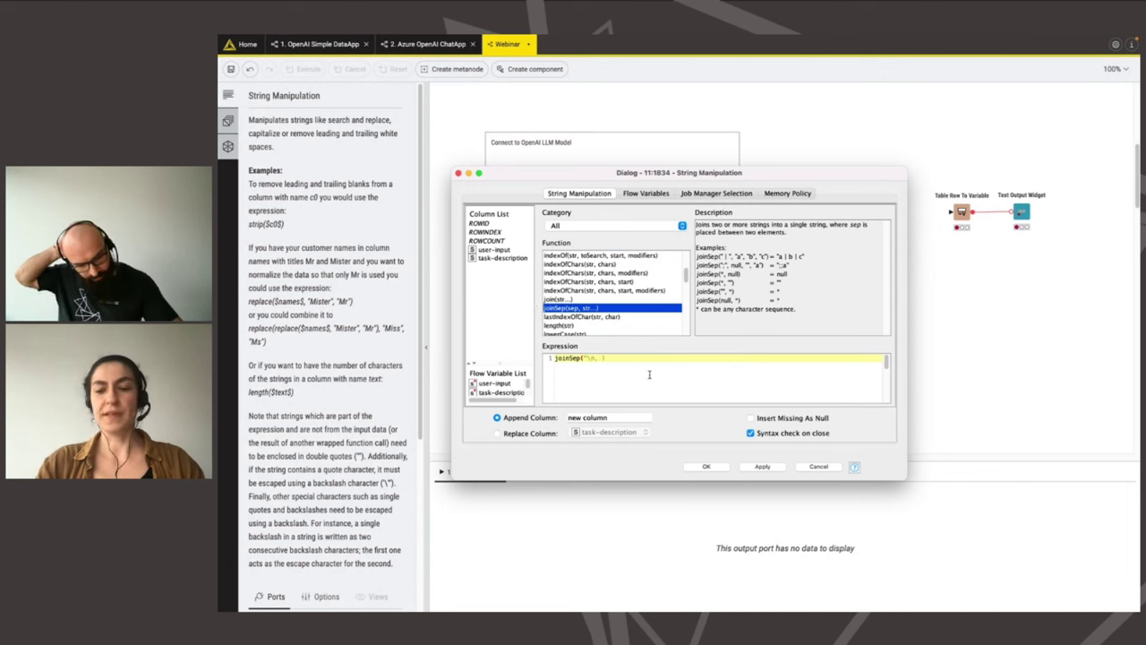
type("\"")
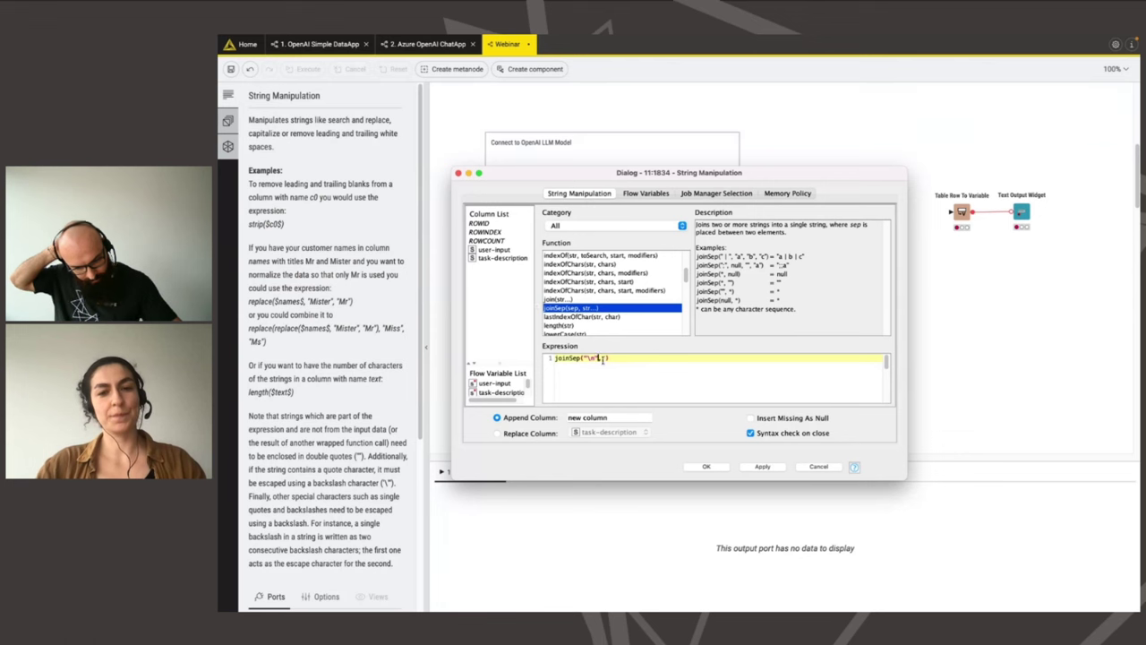
type(",")
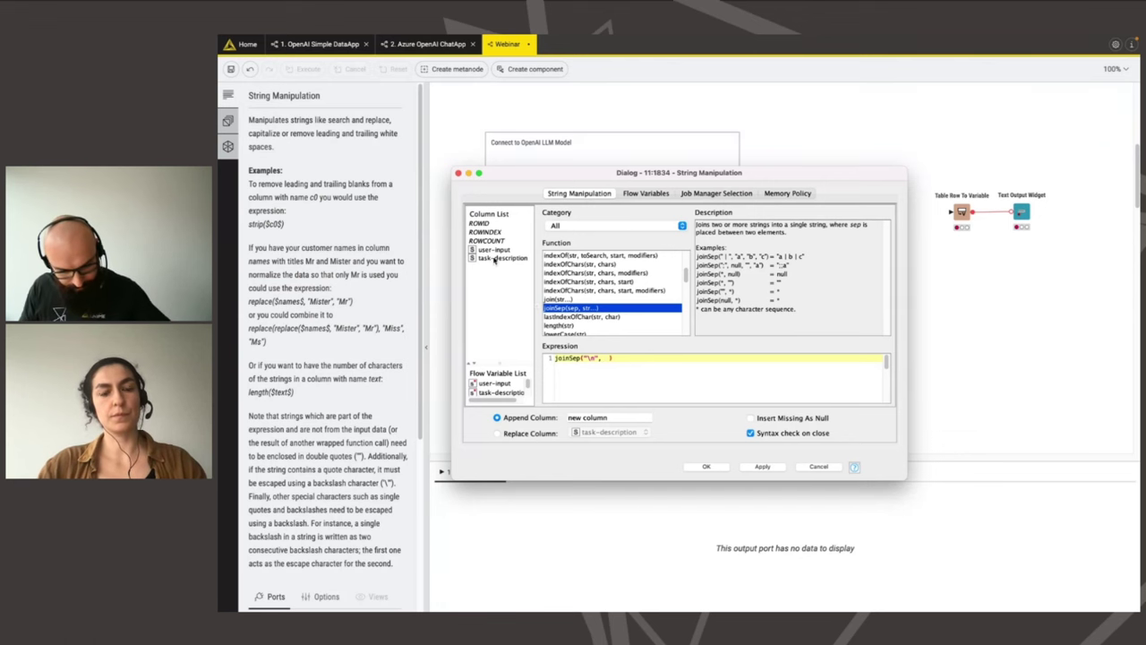
double_click(493, 259)
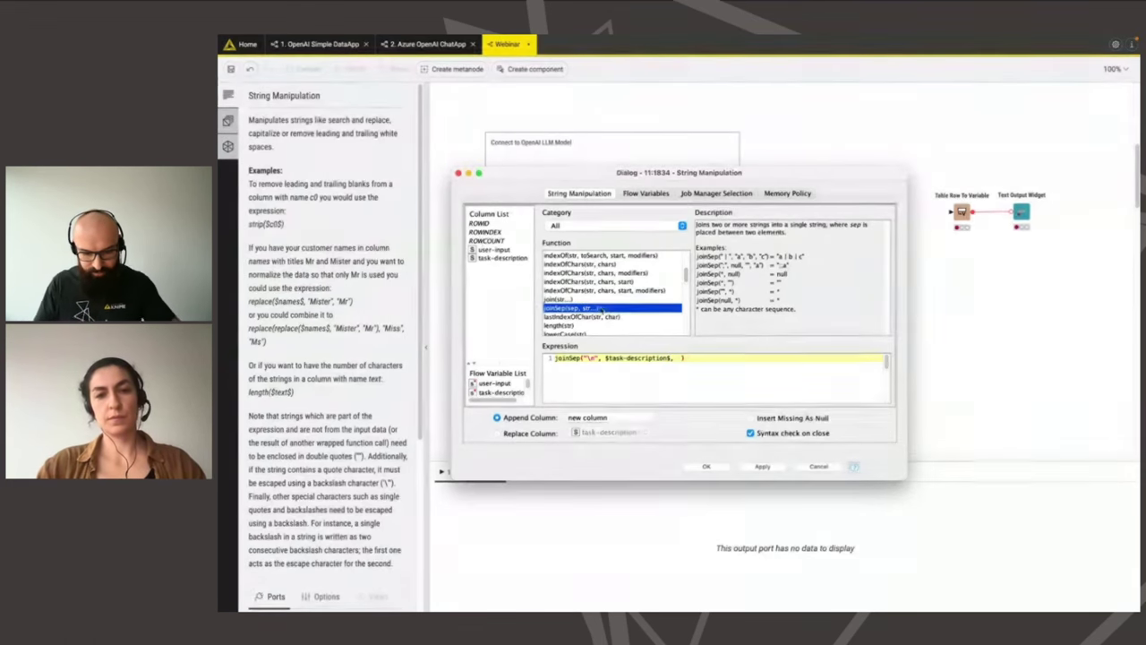
double_click(493, 250)
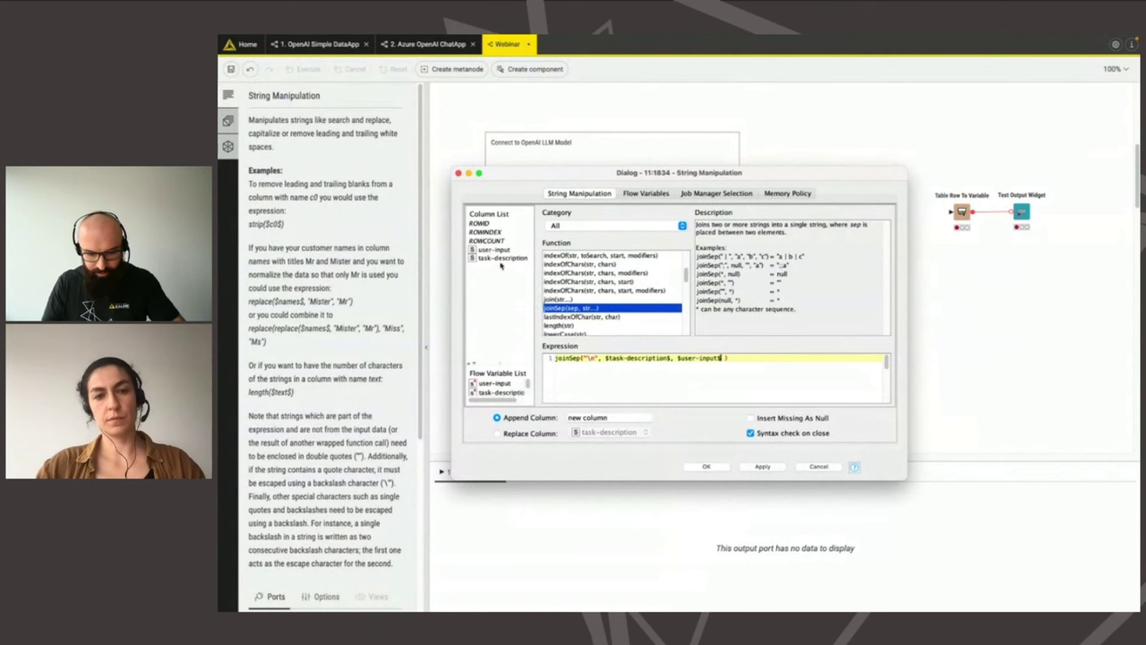
- Name the appended String Manipulation column prompt, accept the configuration and execute the node
triple_click(616, 415)
type("prompt")
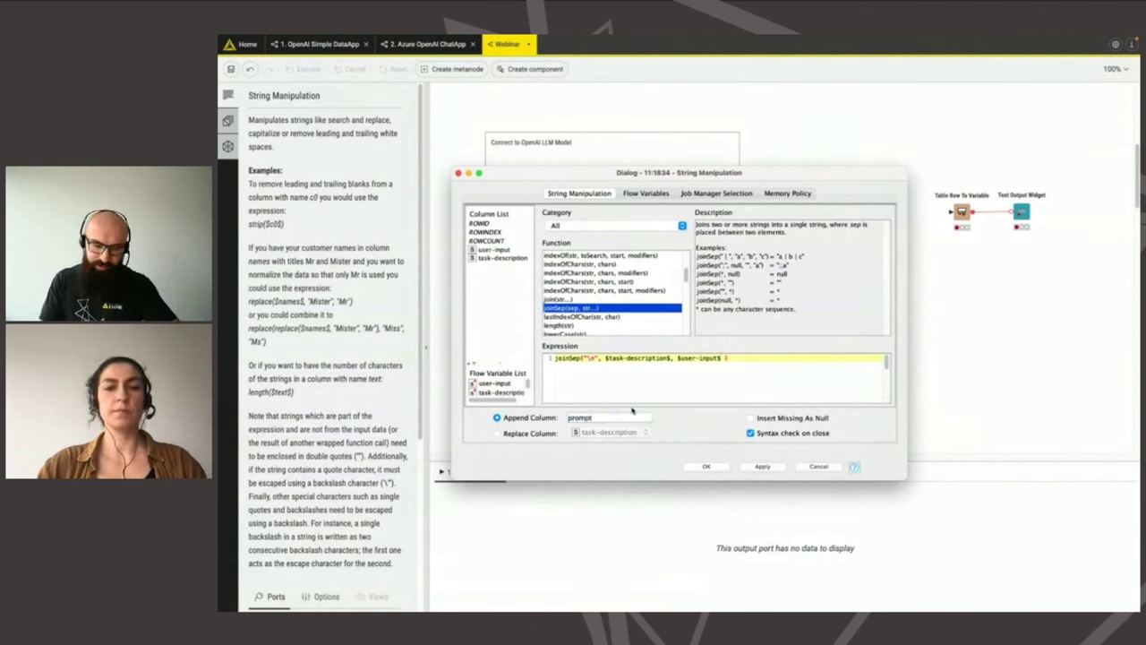
left_click(710, 379)
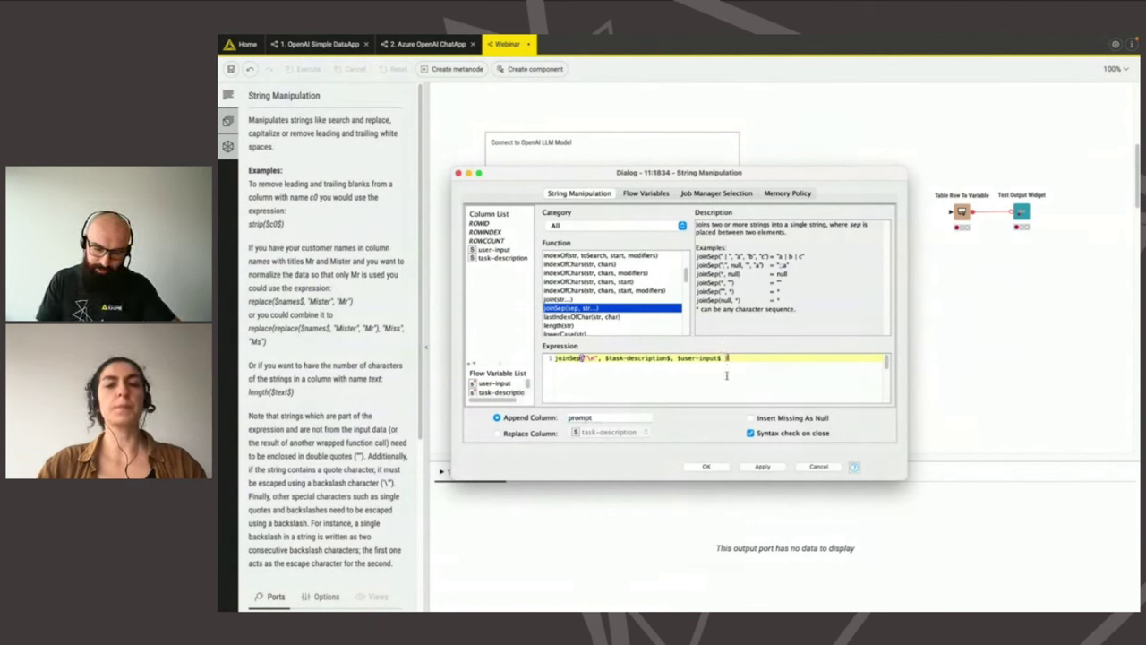
left_click(708, 465)
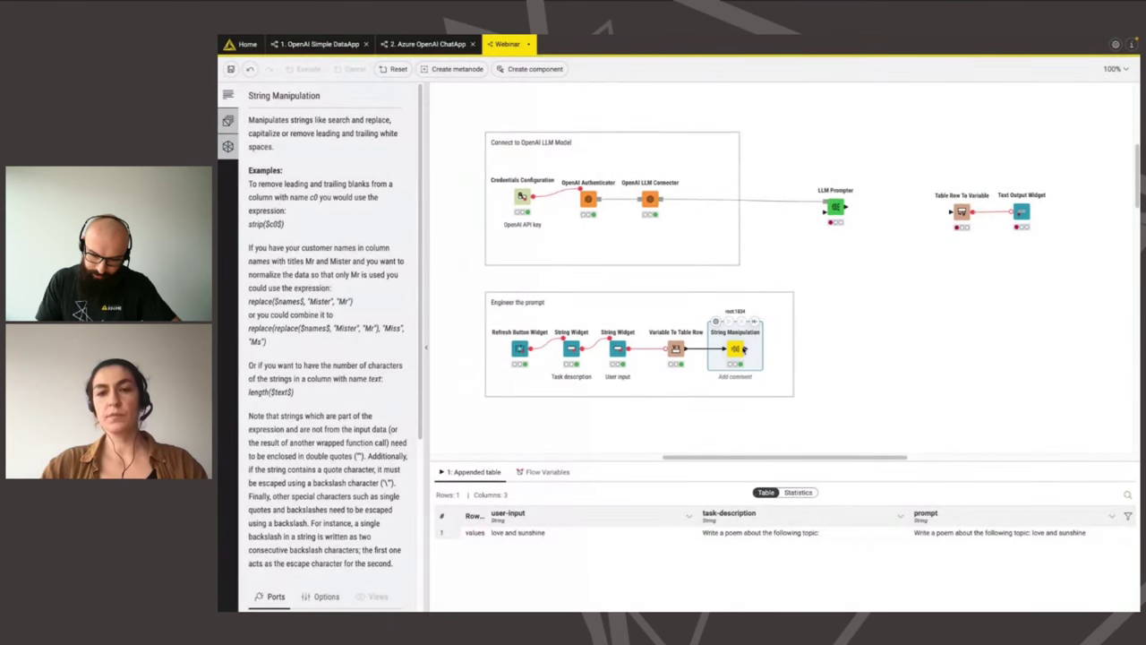
- Connect the String Manipulation output to the LLM Prompter's table input and set its prompt column to prompt
left_click_drag(744, 350, 834, 209)
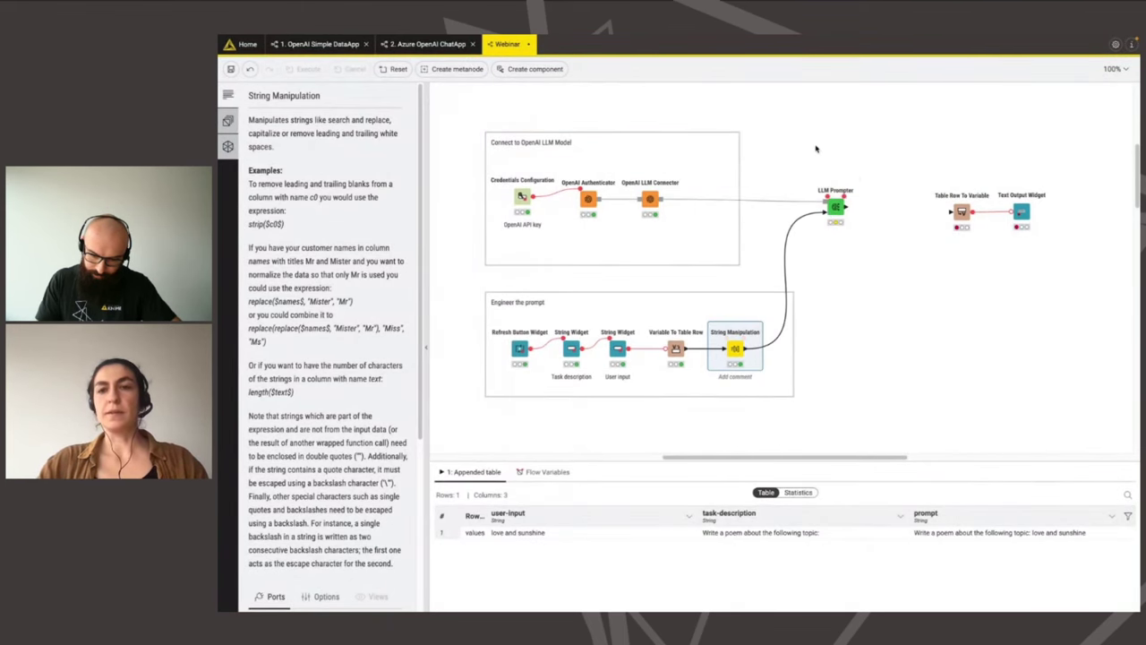
double_click(836, 208)
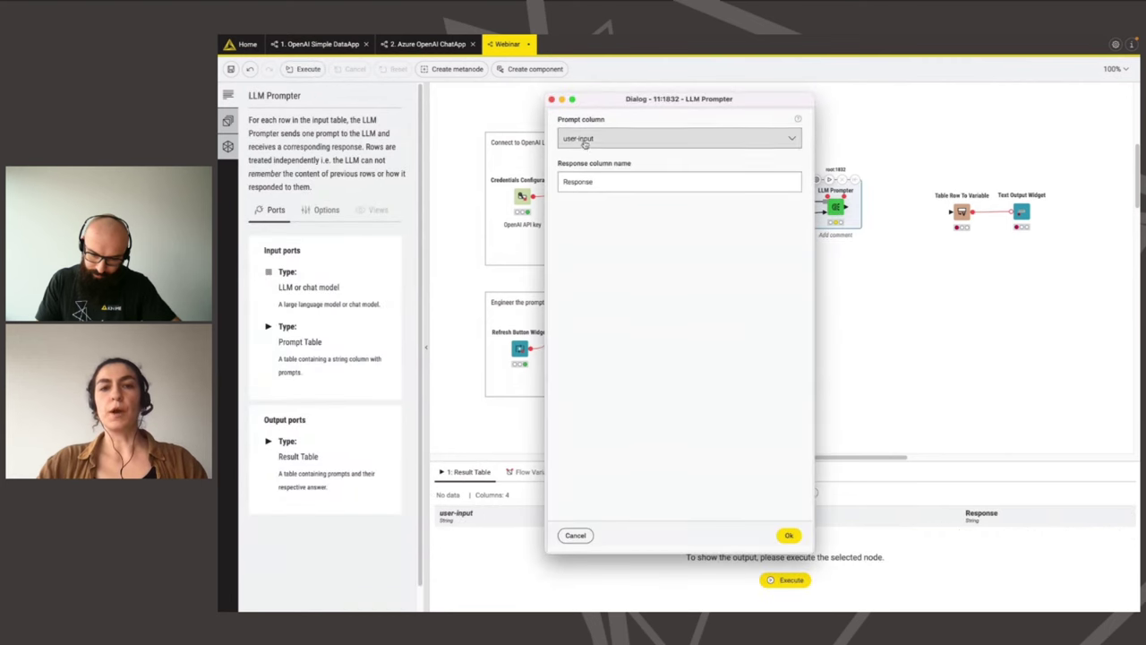
left_click(587, 140)
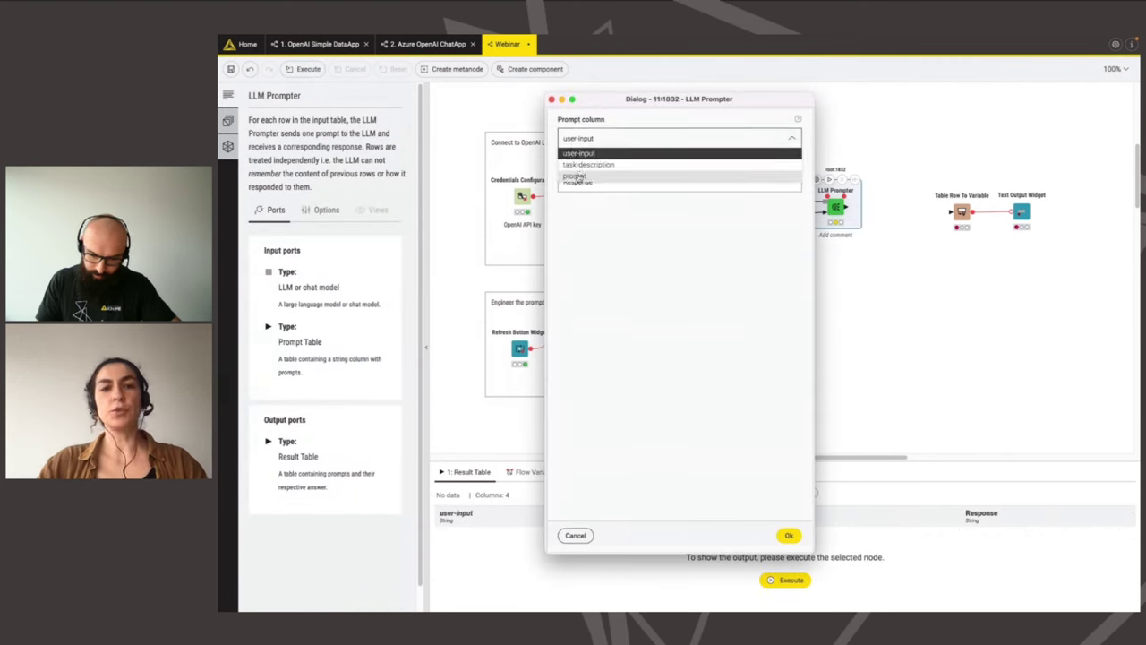
left_click(577, 177)
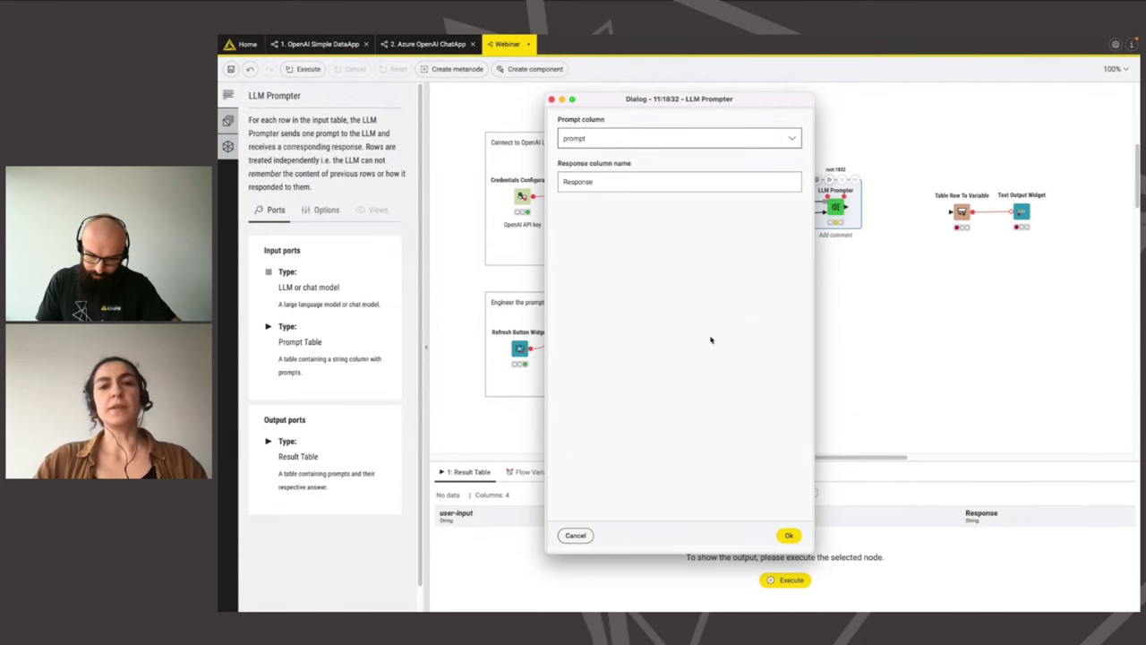
left_click(789, 535)
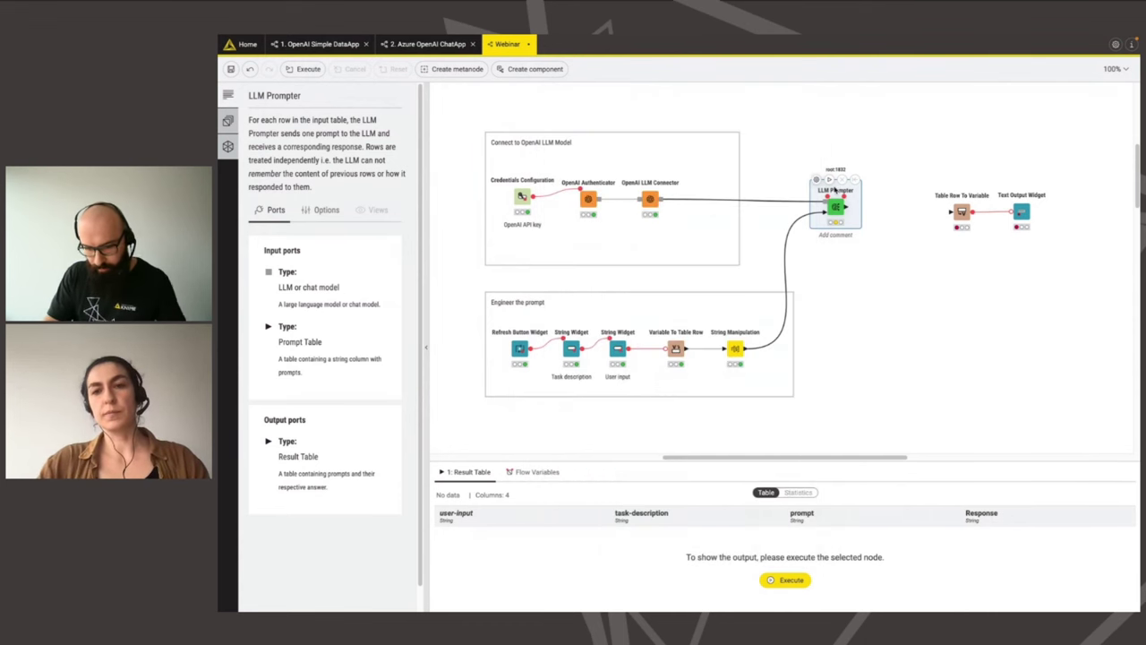
- Execute the LLM Prompter and connect its result table to the Table Row To Variable node
left_click(828, 179)
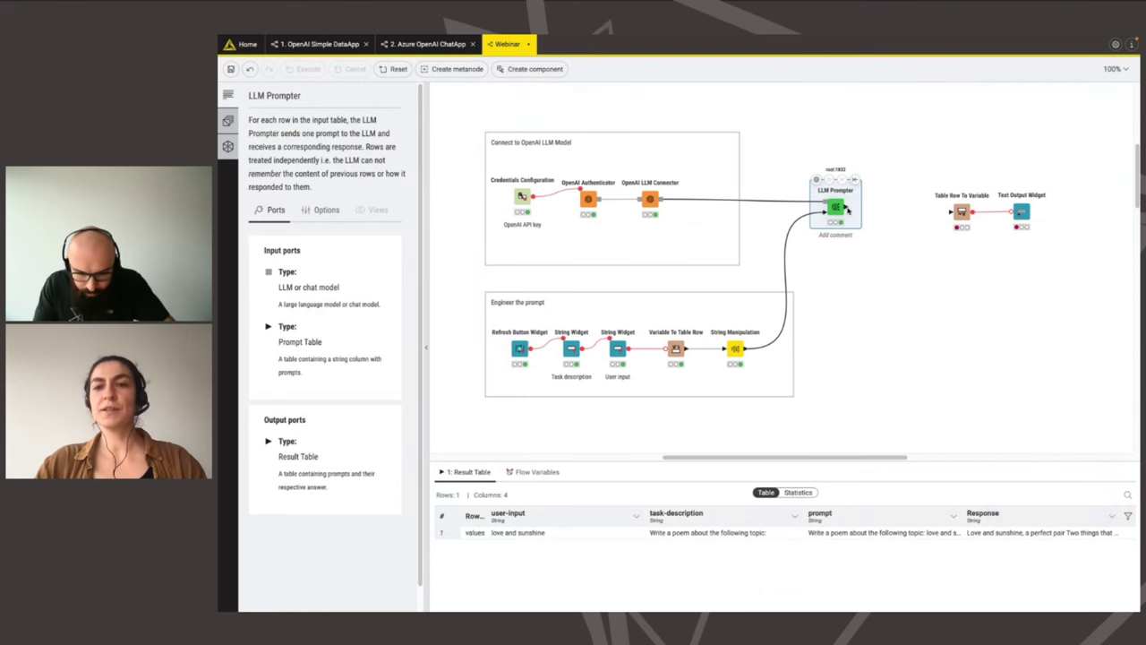
left_click_drag(845, 208, 951, 211)
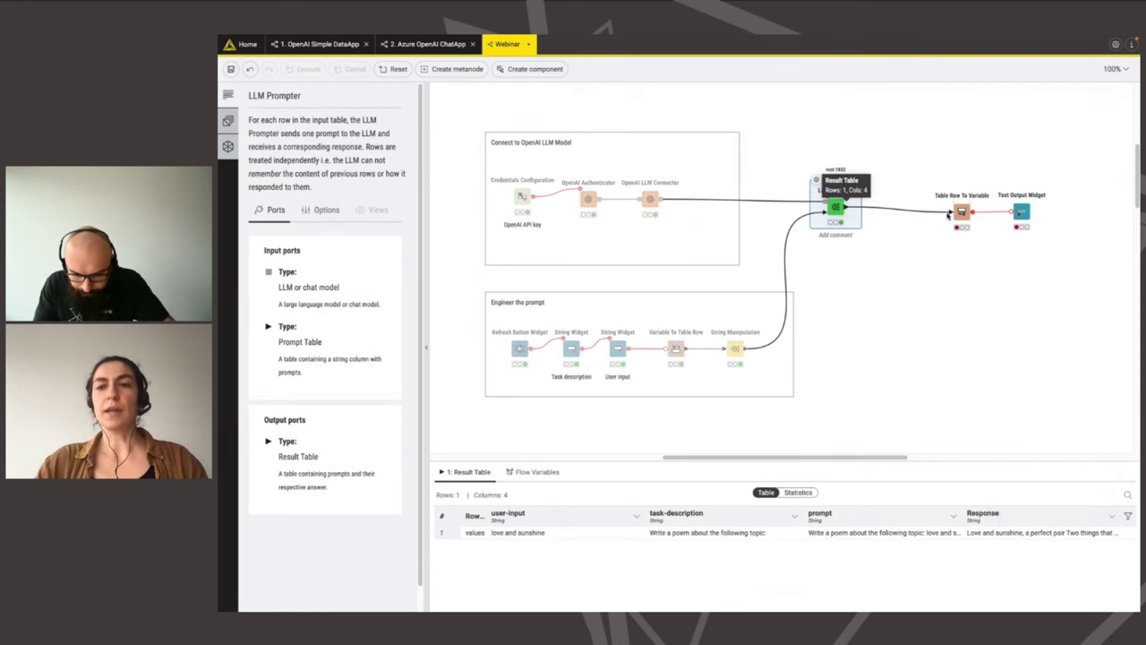
left_click(1027, 382)
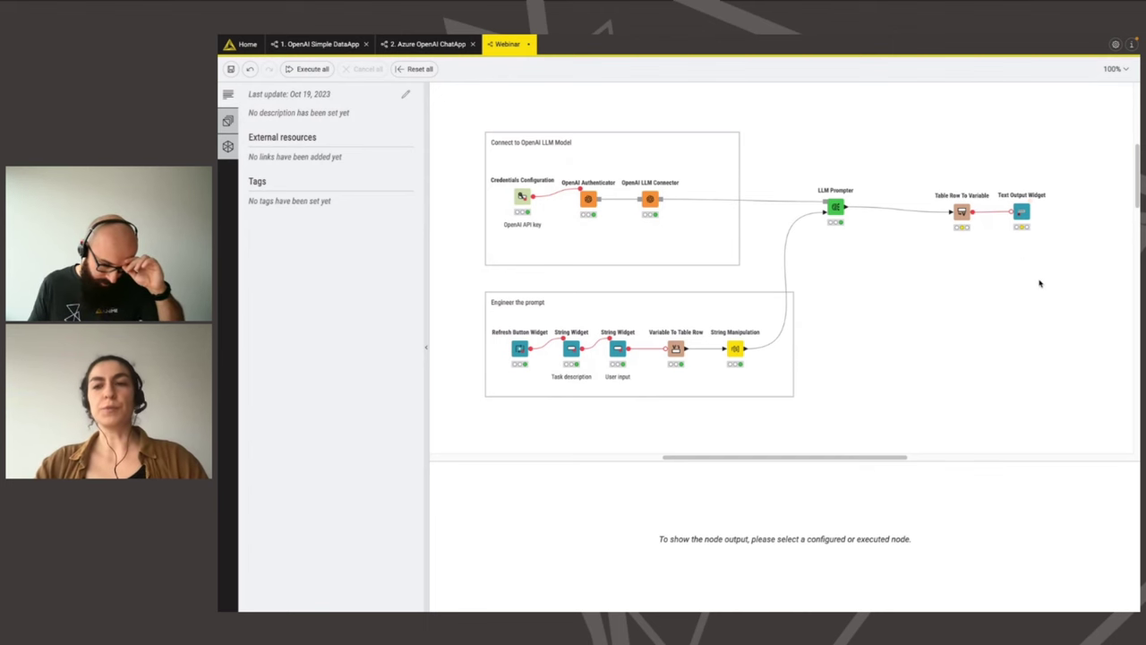
- Wrap all workflow nodes and annotations into a component named OpenAI LLM Data App, accepting the reset of executed nodes
mouse_move(1052, 437)
left_mouse_down()
mouse_move(640, 165)
mouse_move(469, 107)
left_mouse_up()
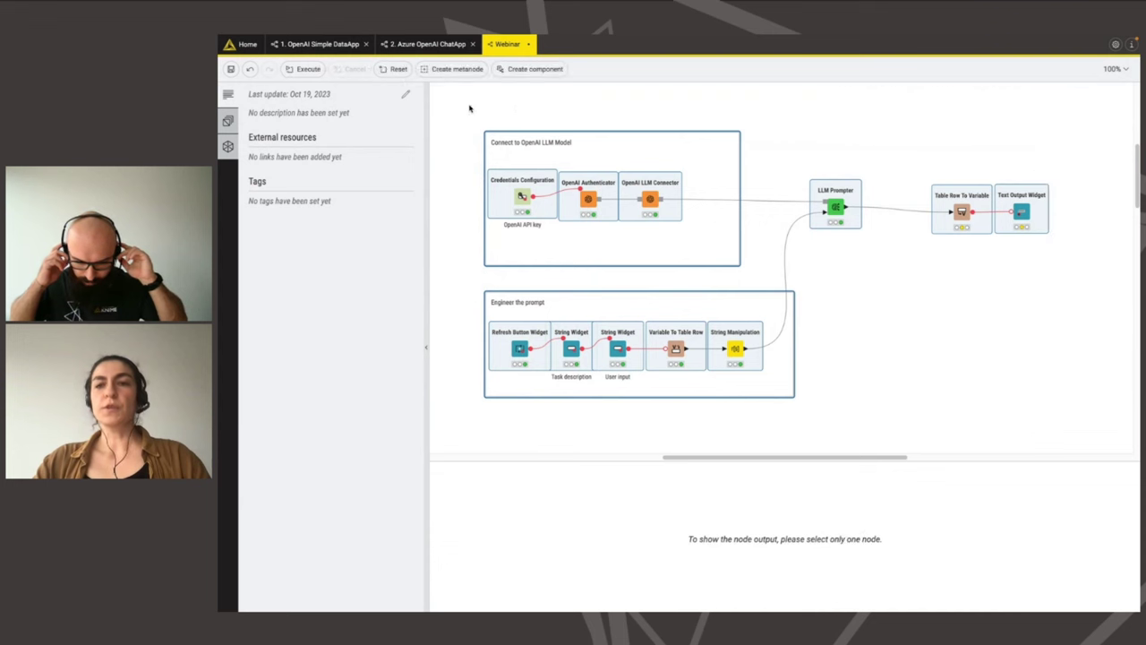
left_click(534, 69)
left_click(733, 255)
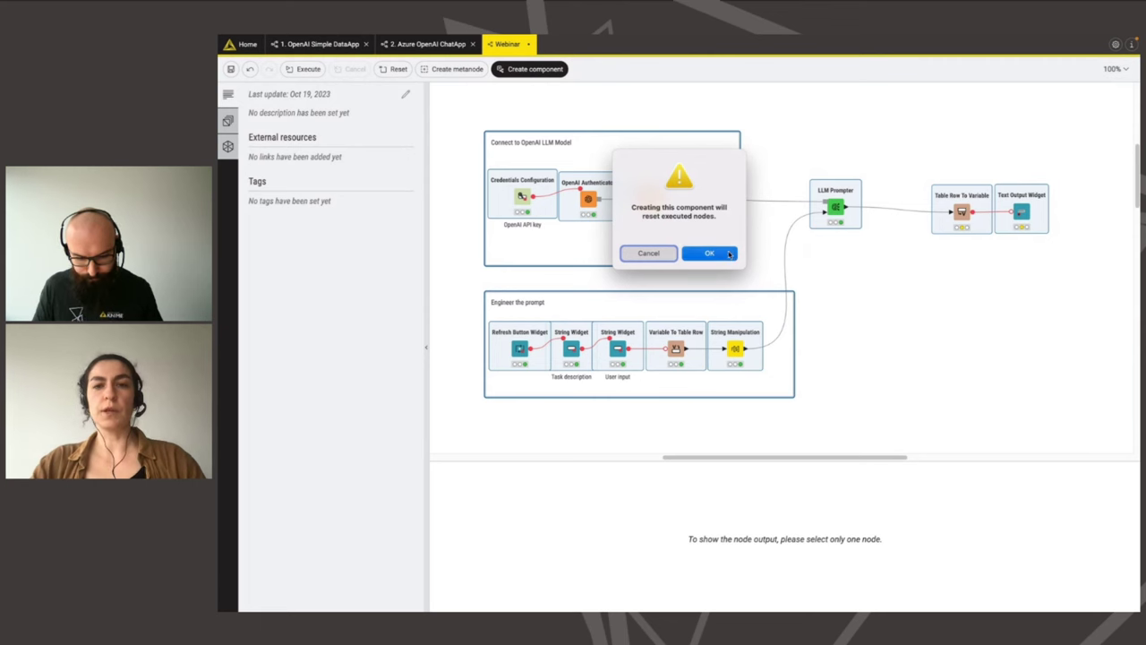
type("OpenAI LLM")
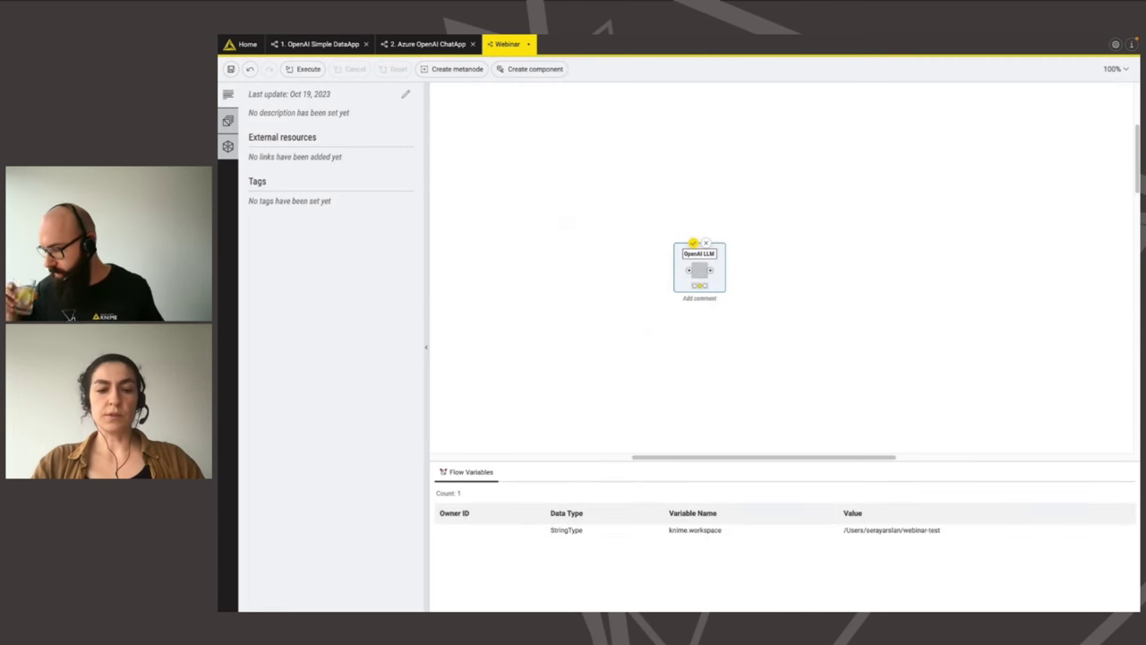
type(" da")
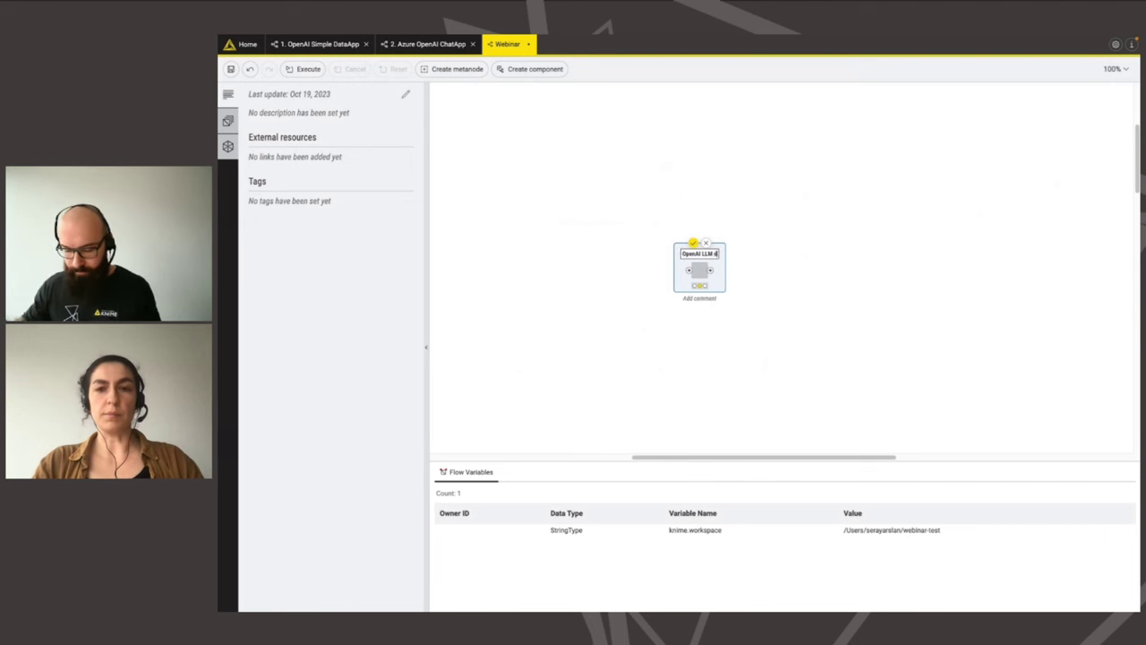
key("BackSpace")
key("BackSpace")
type("Da")
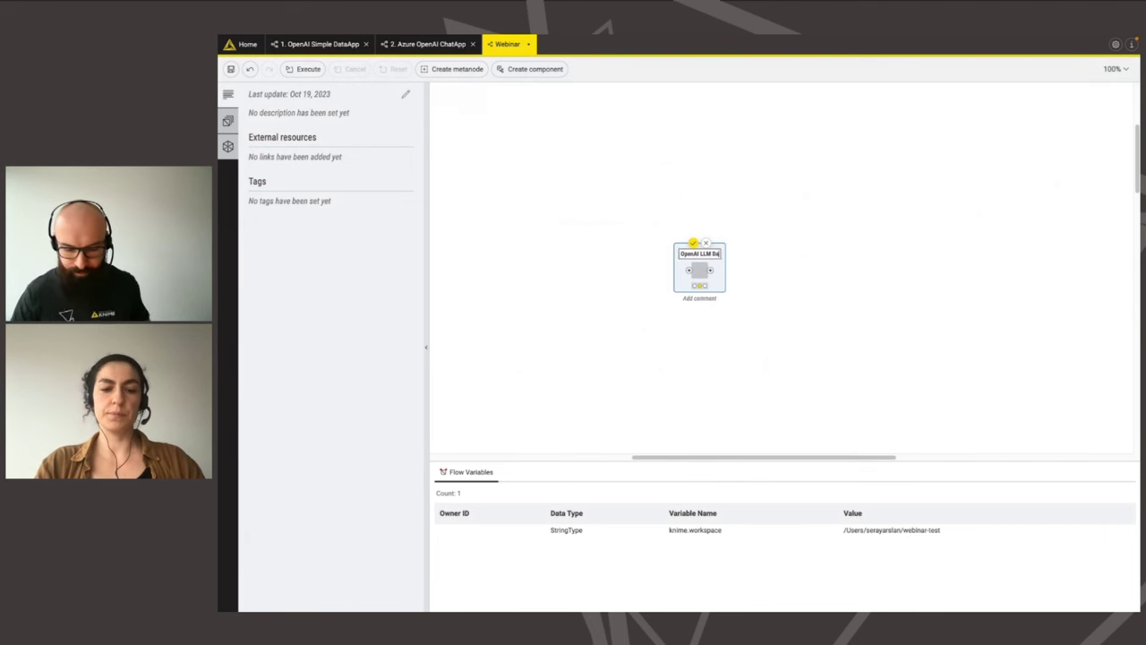
type("ta App")
key("Return")
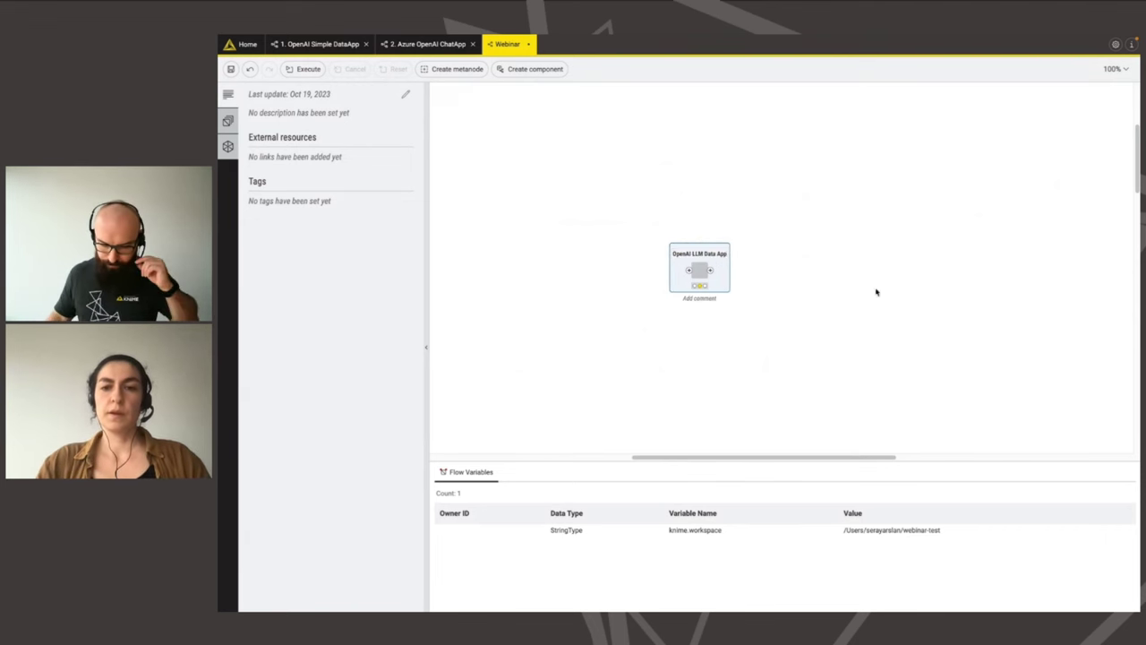
- Execute the OpenAI LLM Data App component with its view open, and reposition and enlarge the view window
left_click(724, 242)
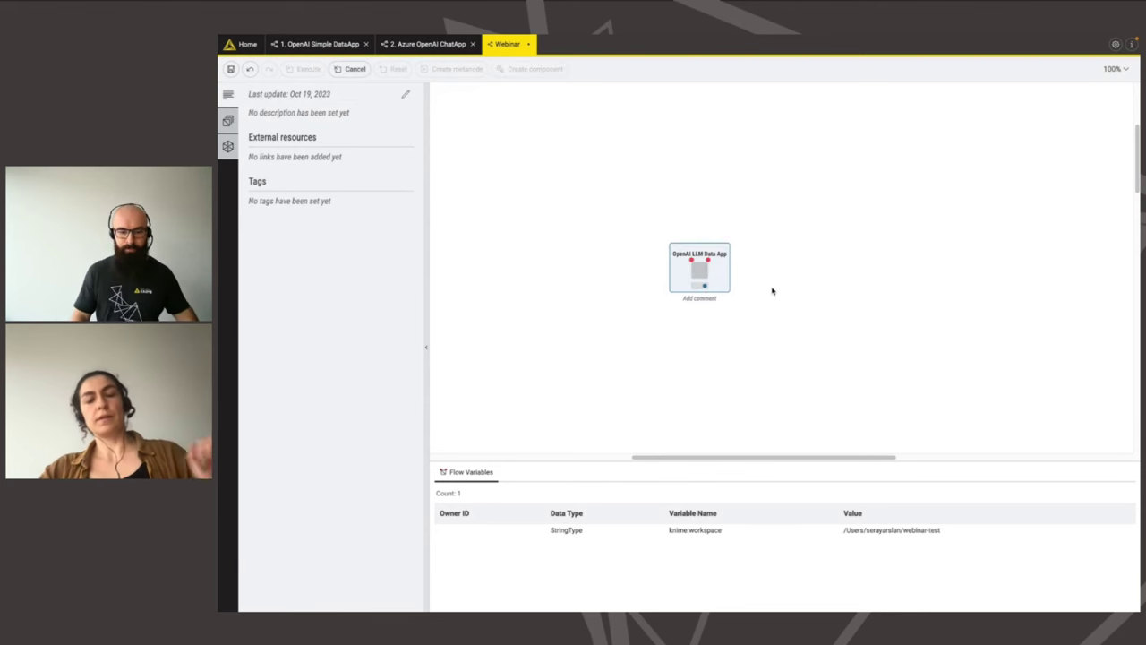
left_click(796, 271)
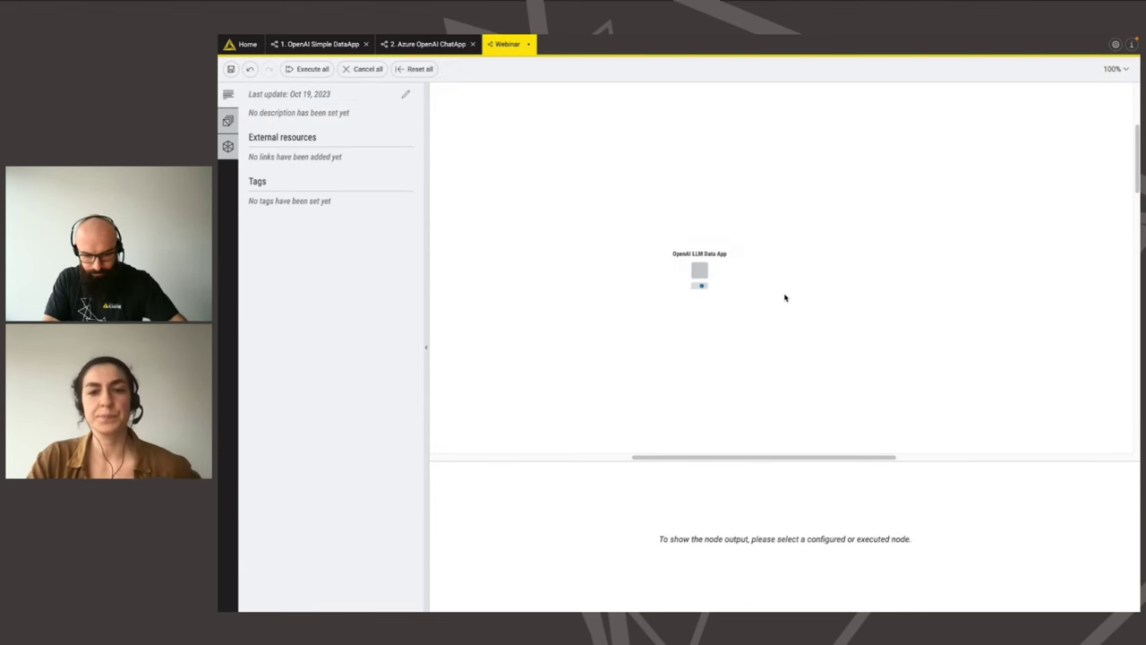
left_click_drag(793, 463, 781, 460)
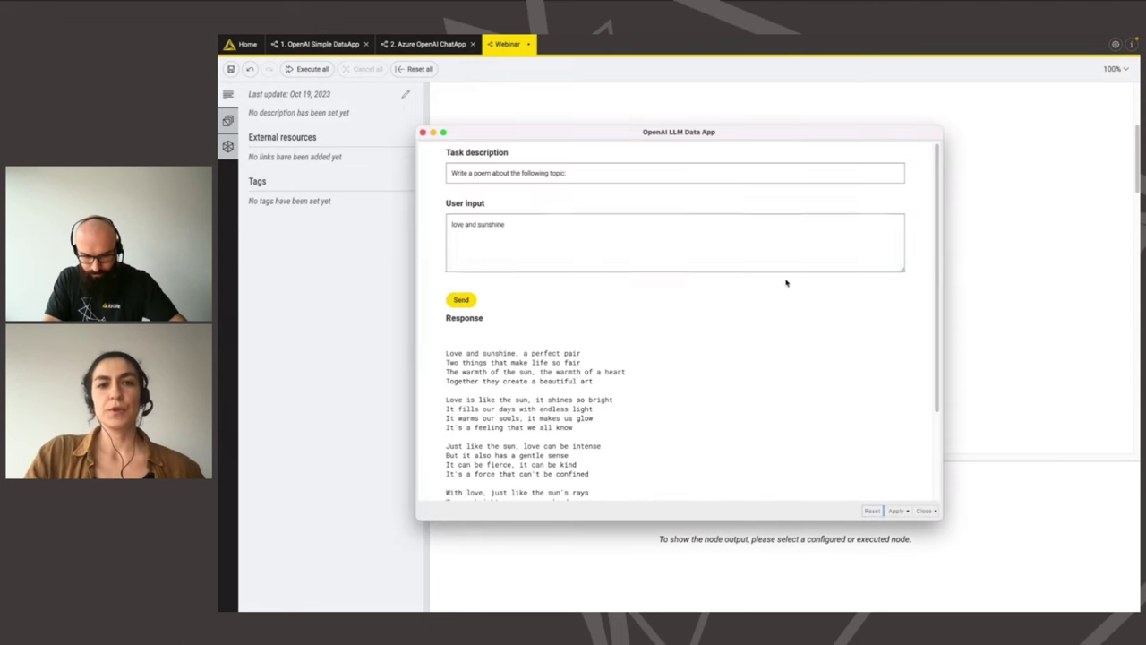
left_click_drag(738, 136, 725, 86)
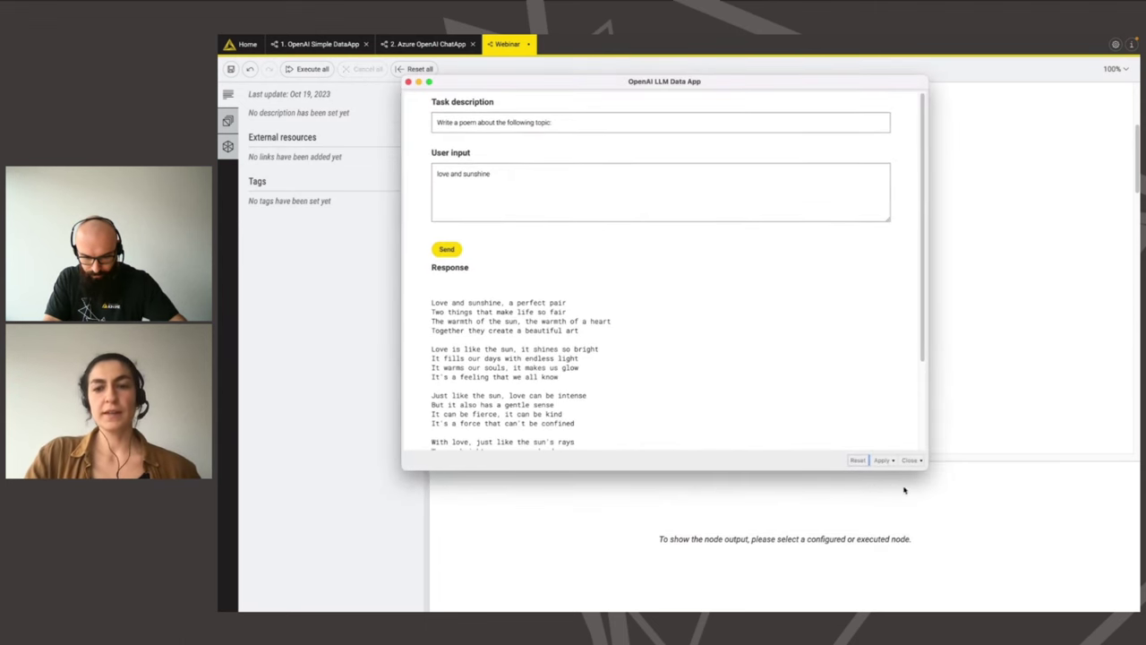
left_click_drag(926, 467, 981, 516)
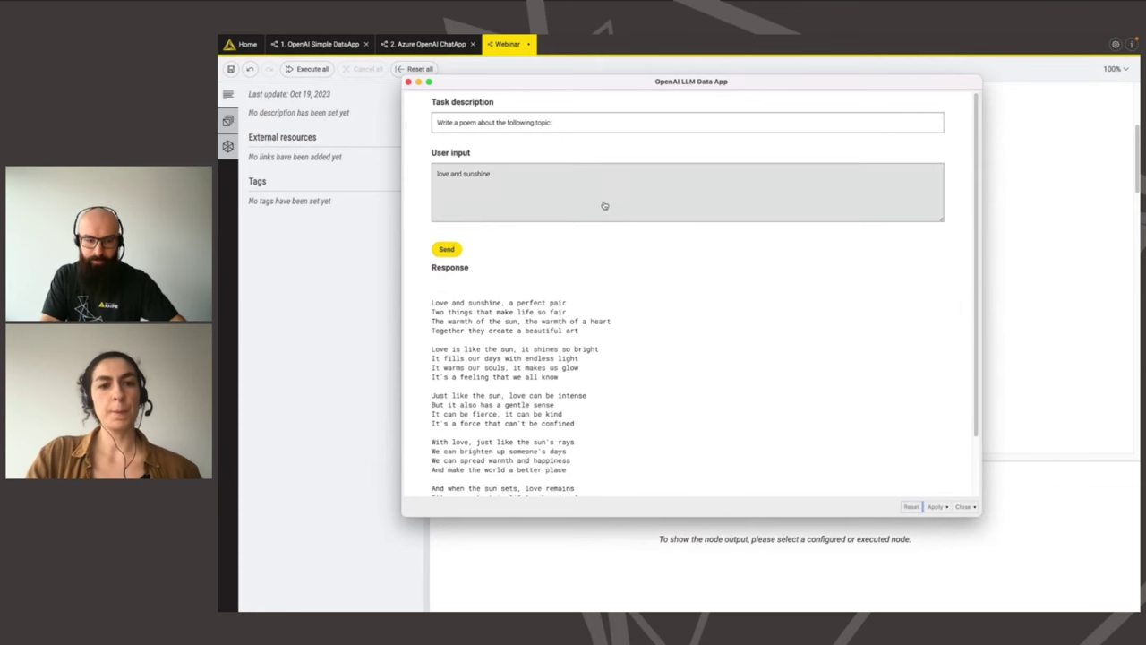
- Replace the data app's User input text with the full poem copied from its Response
scroll(611, 221, "down", 3)
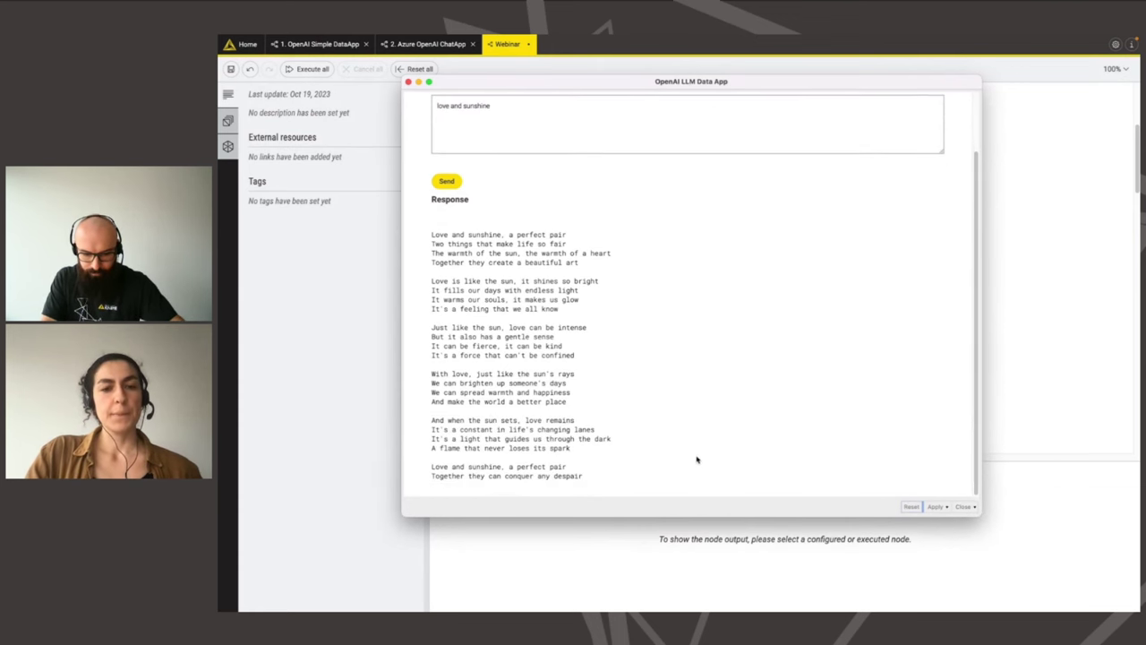
scroll(680, 429, "up", 1)
scroll(681, 375, "down", 2)
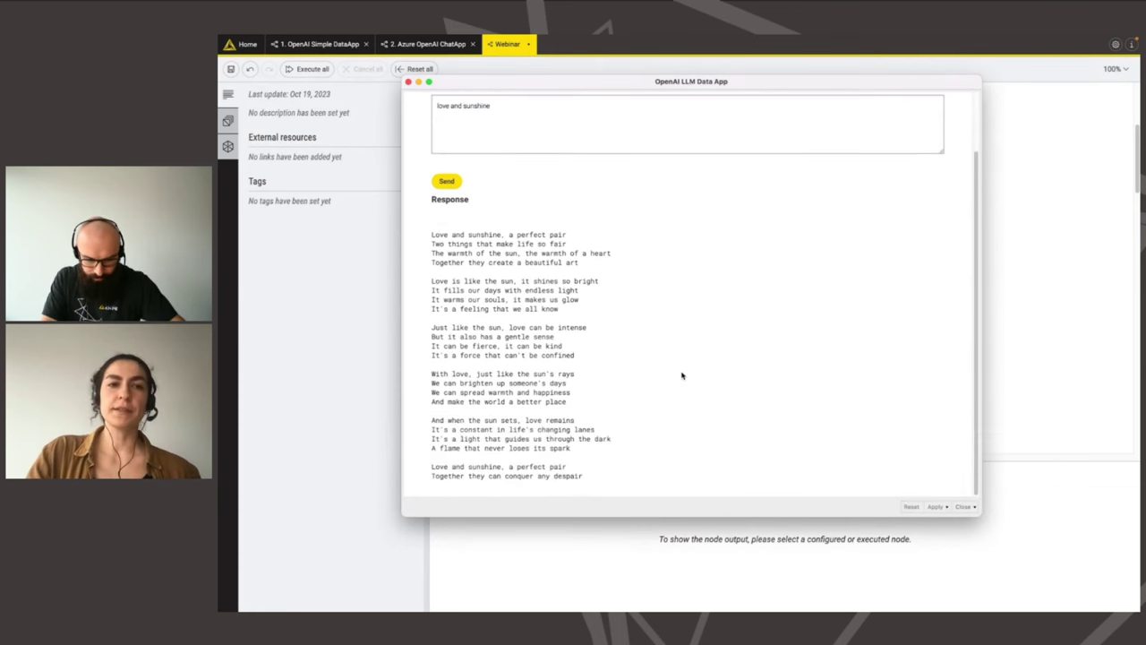
left_click_drag(586, 475, 428, 237)
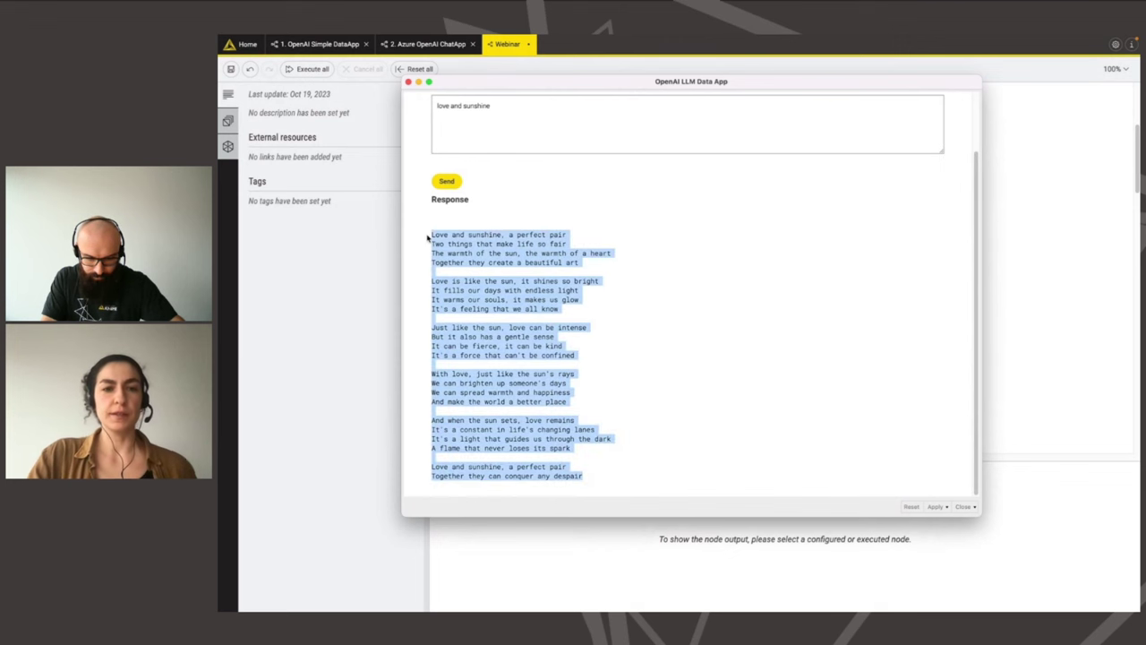
left_click(535, 259)
scroll(537, 280, "up", 2)
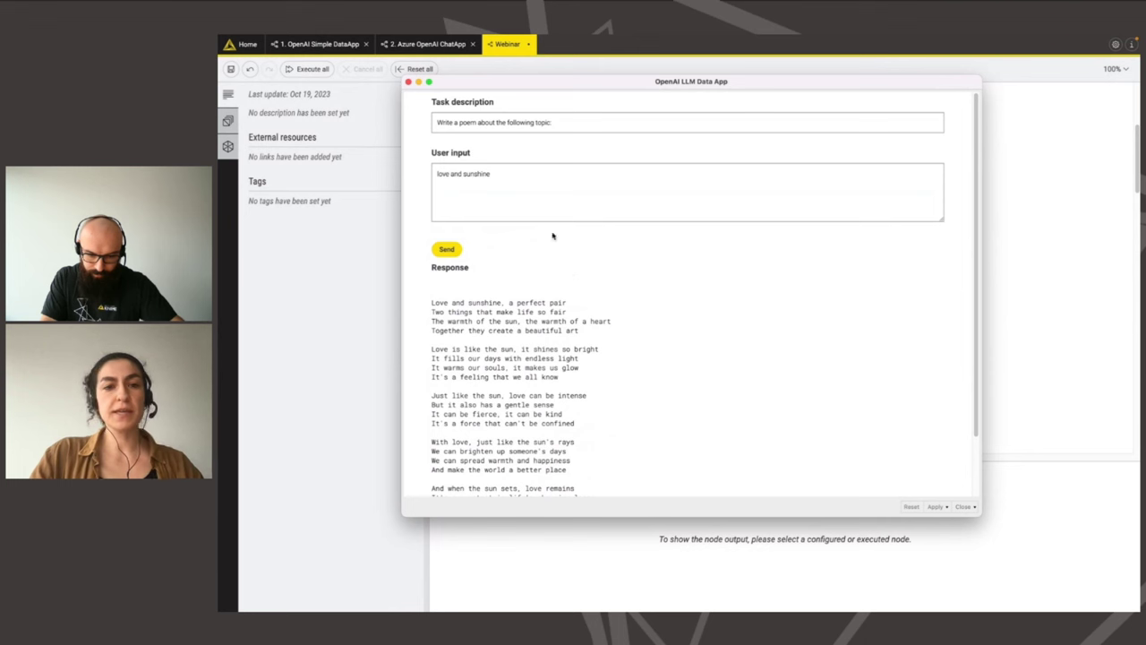
left_click(536, 190)
key("super+a")
key("BackSpace")
key("super+v")
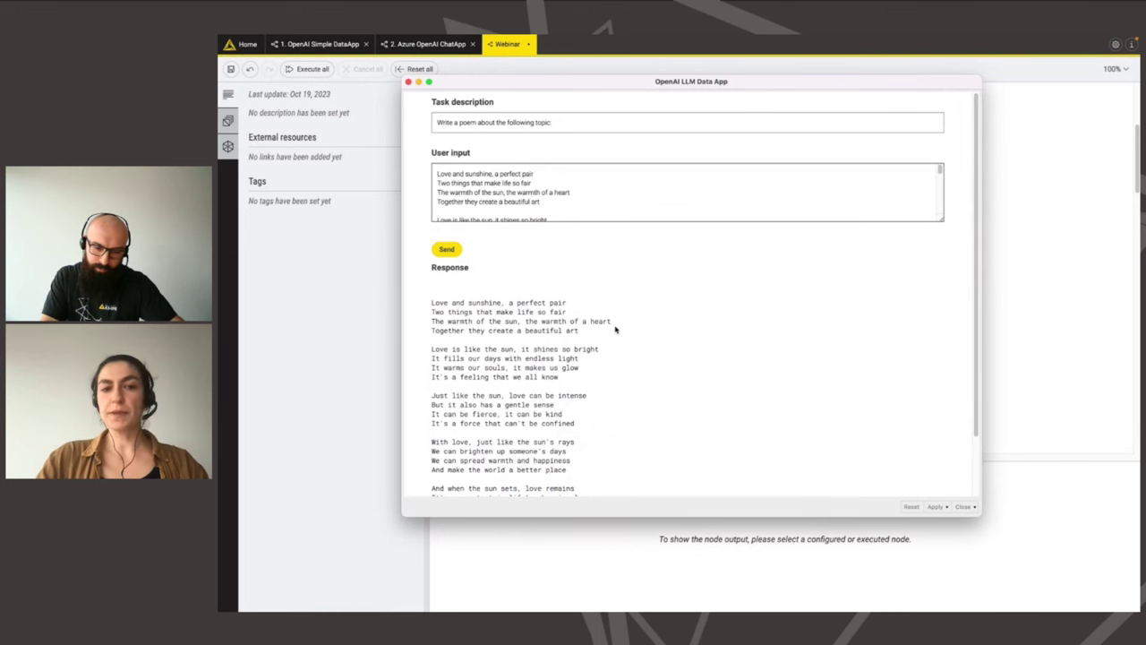
- Set the Task description to "What is the topic of the following text:" and send the prompt
triple_click(549, 121)
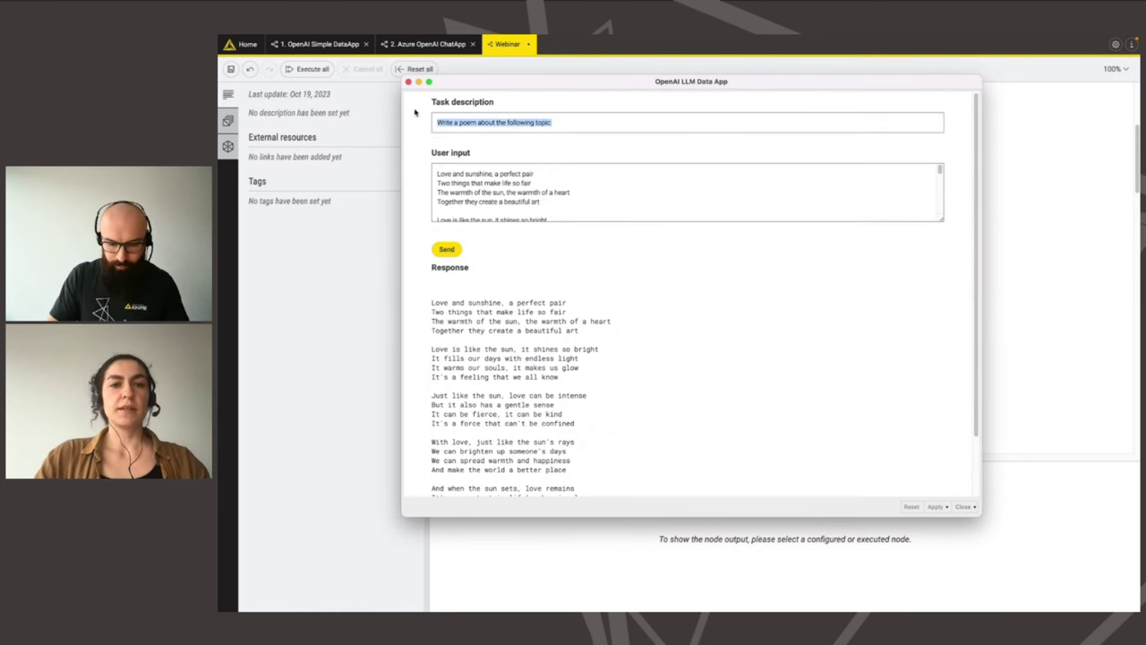
type("What is the")
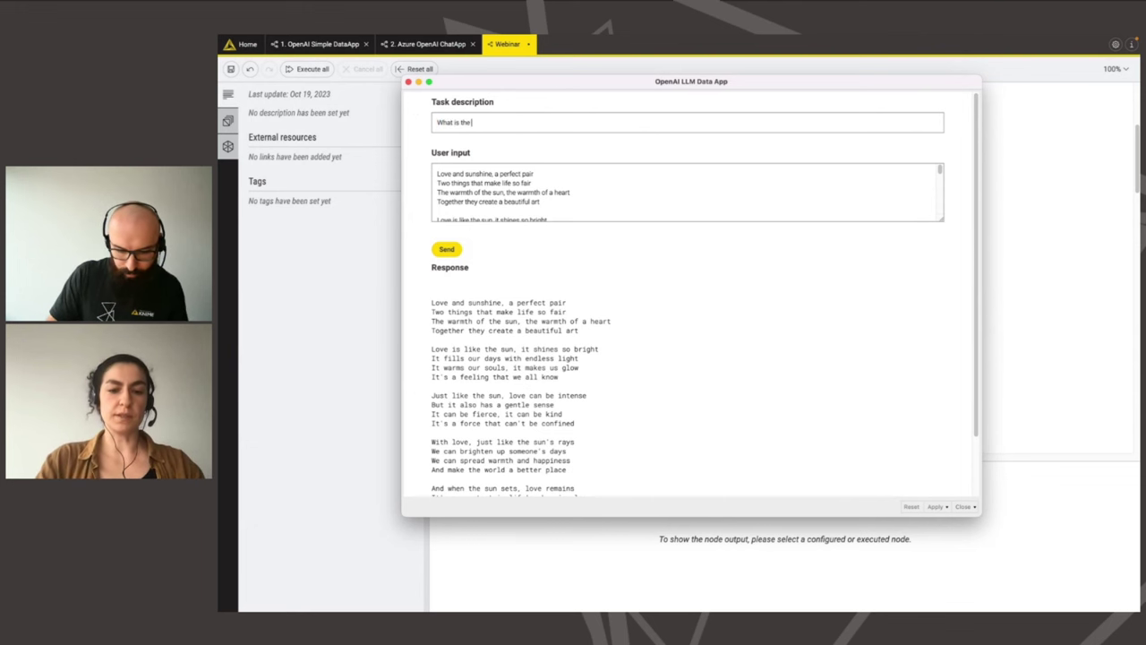
type(" topic of the")
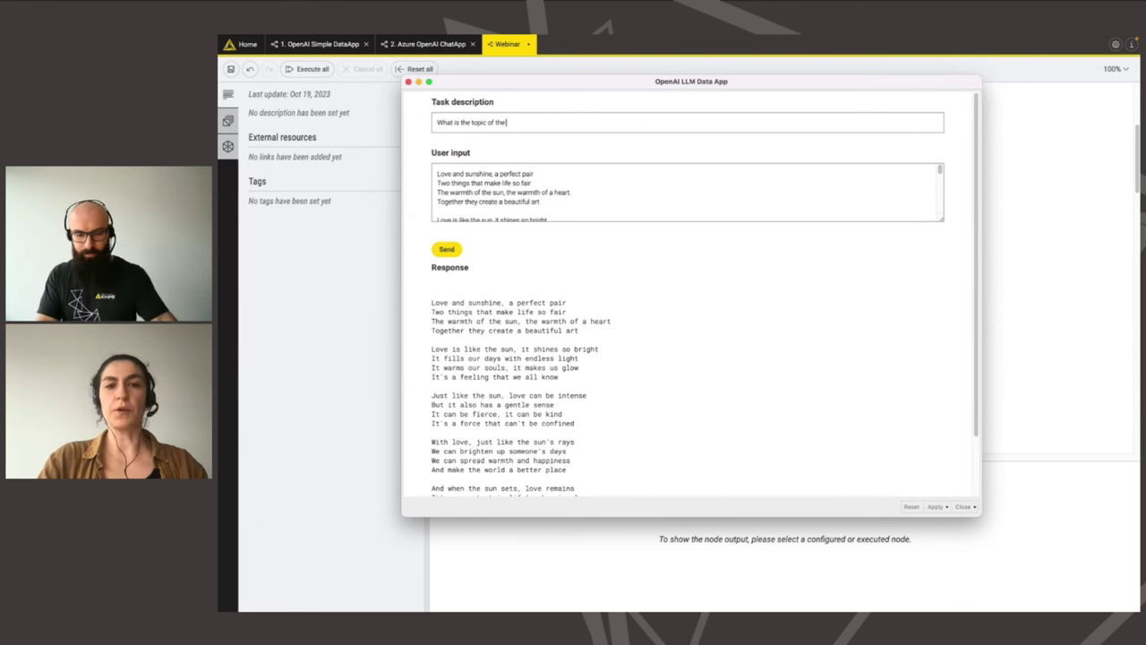
type(" following text:")
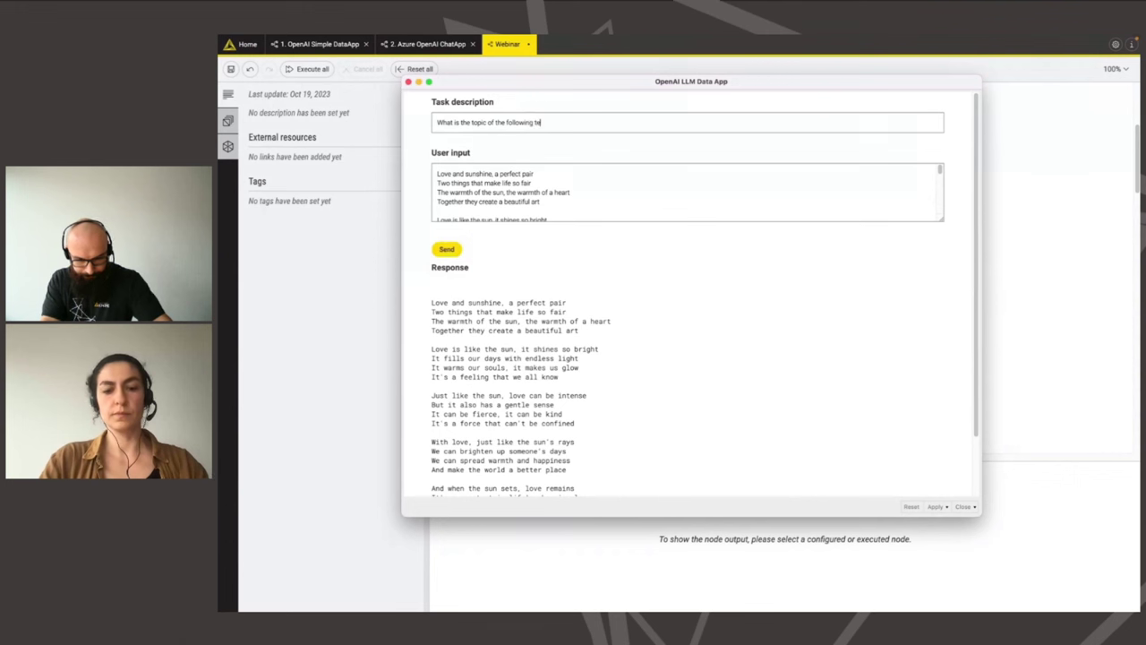
left_click(445, 250)
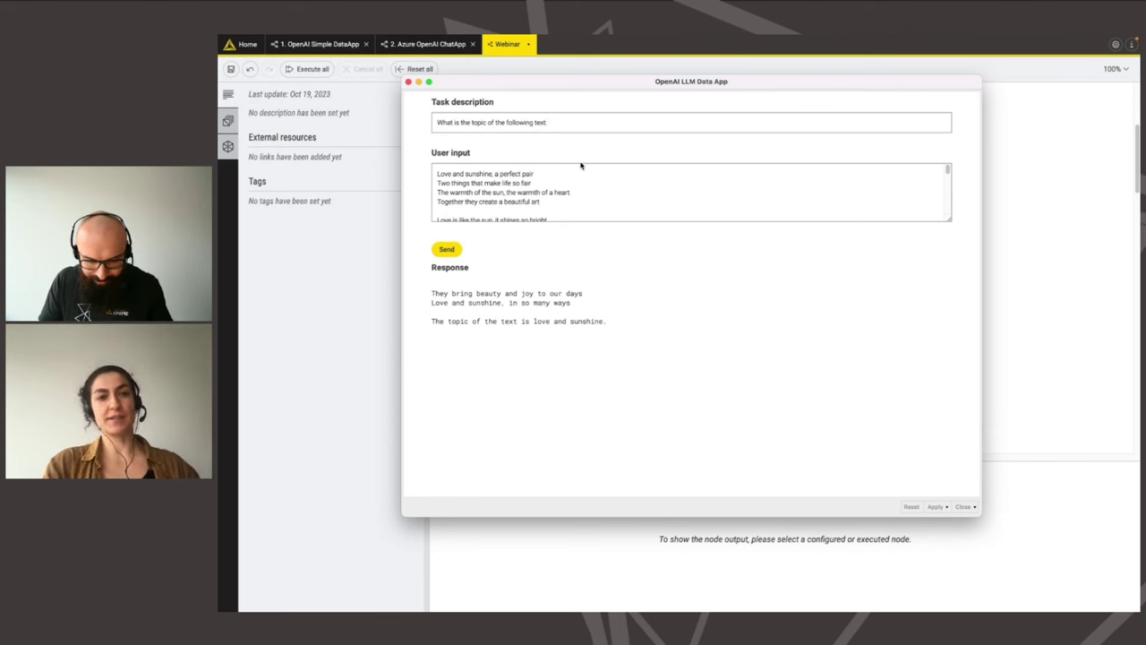
- Extend the Task description to "What is the topic of the following text in 2 words:" and send the prompt again
key("BackSpace")
type("in 2 words")
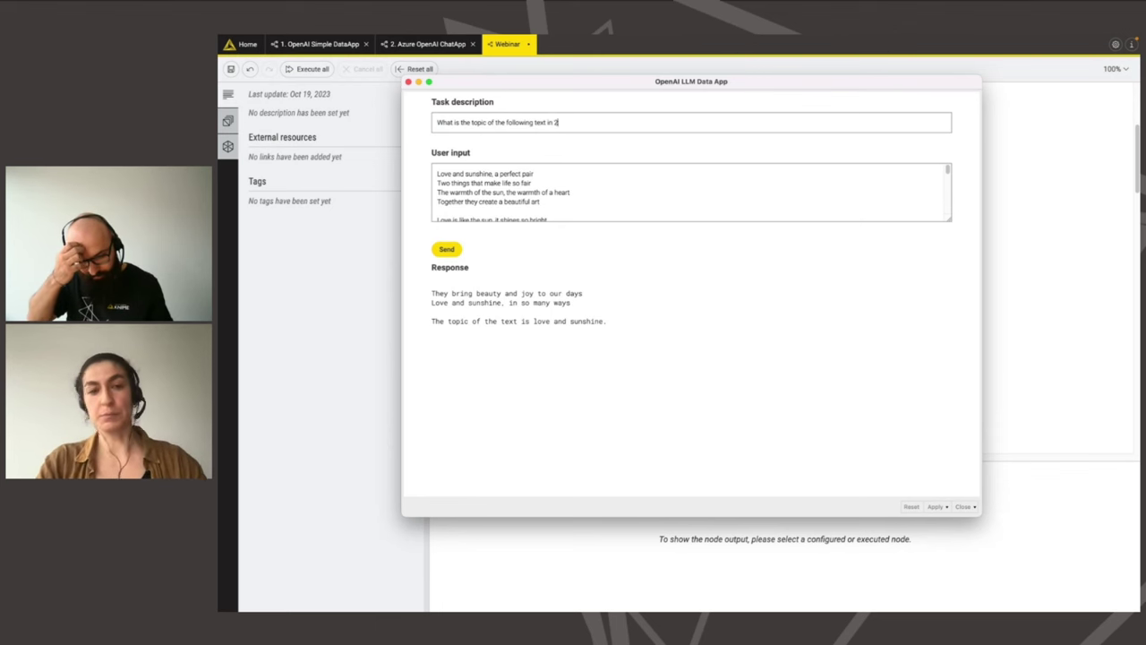
left_click(447, 250)
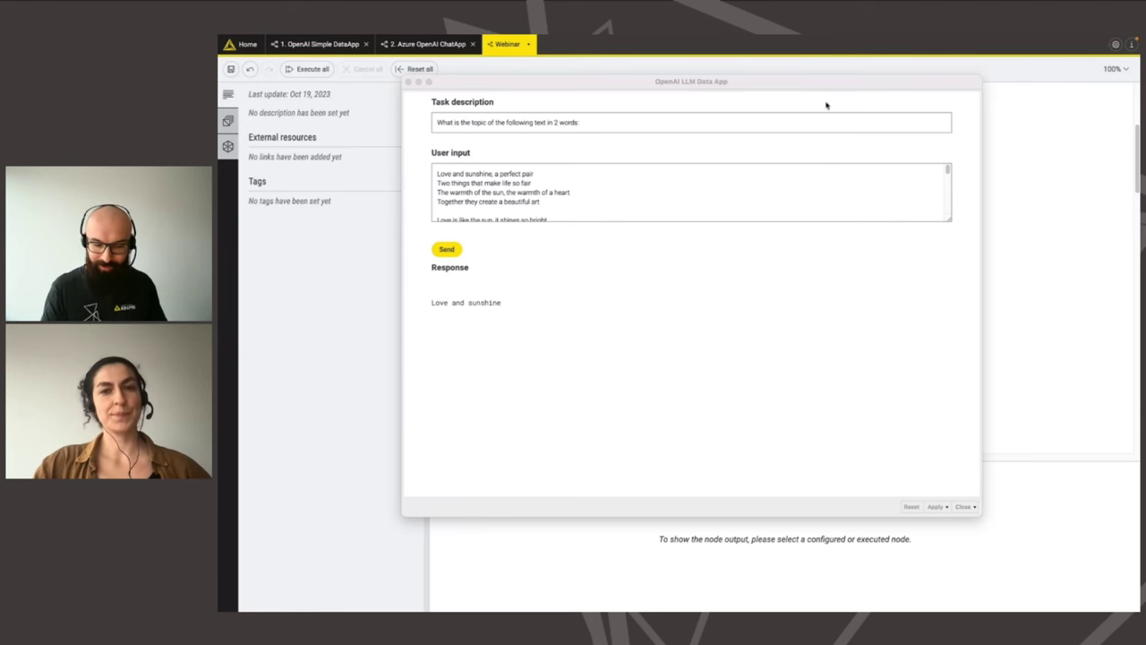
left_click_drag(829, 87, 842, 90)
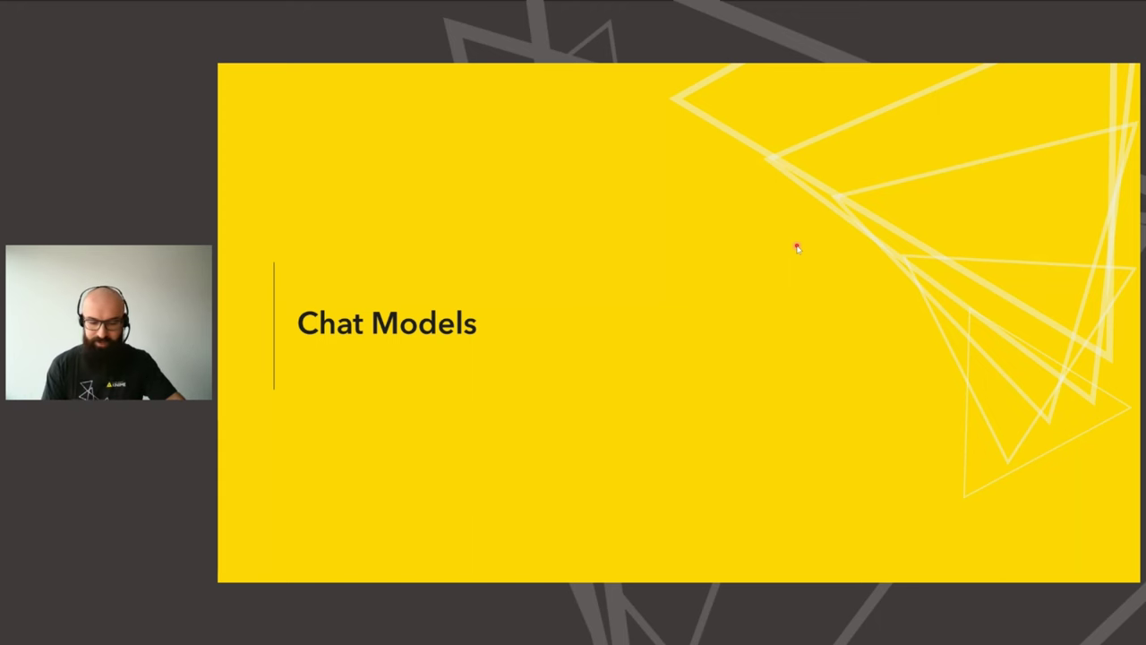
key("Right")
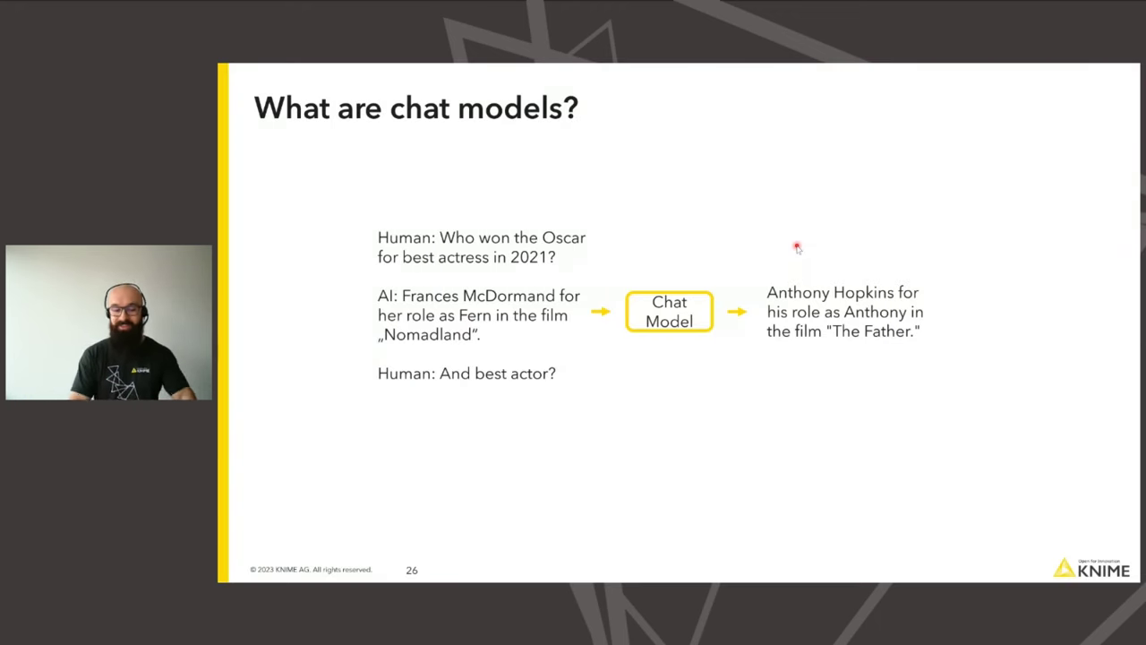
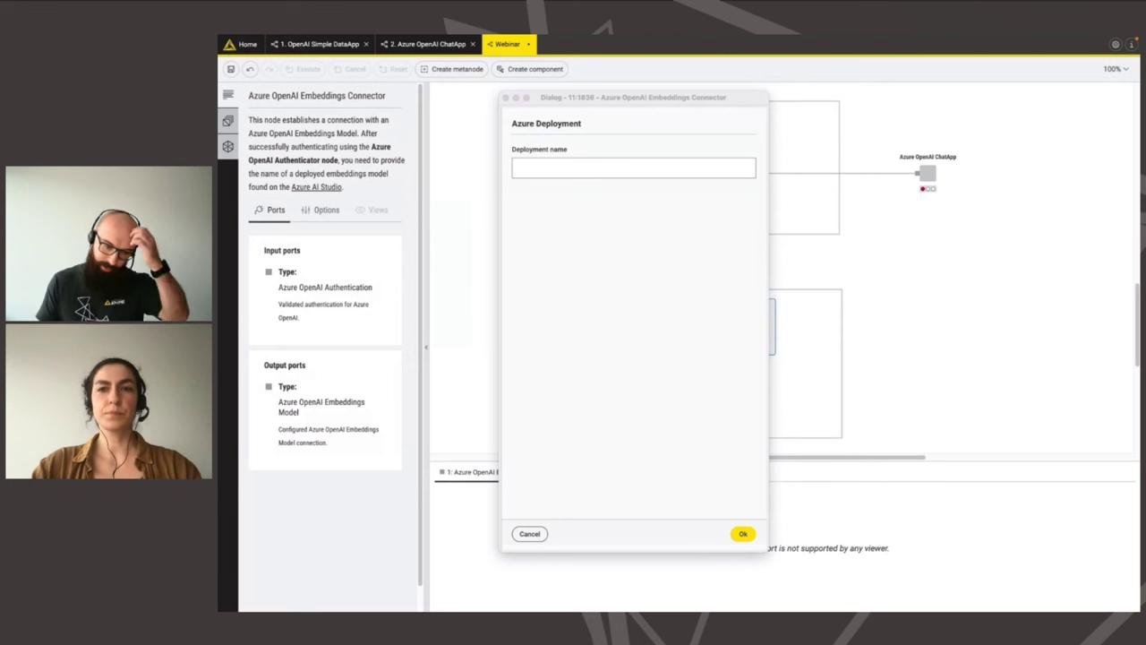
- Set the Azure OpenAI Embeddings Connector's deployment name to swiss-text-embedding-ada-002 and execute the node
left_click(630, 172)
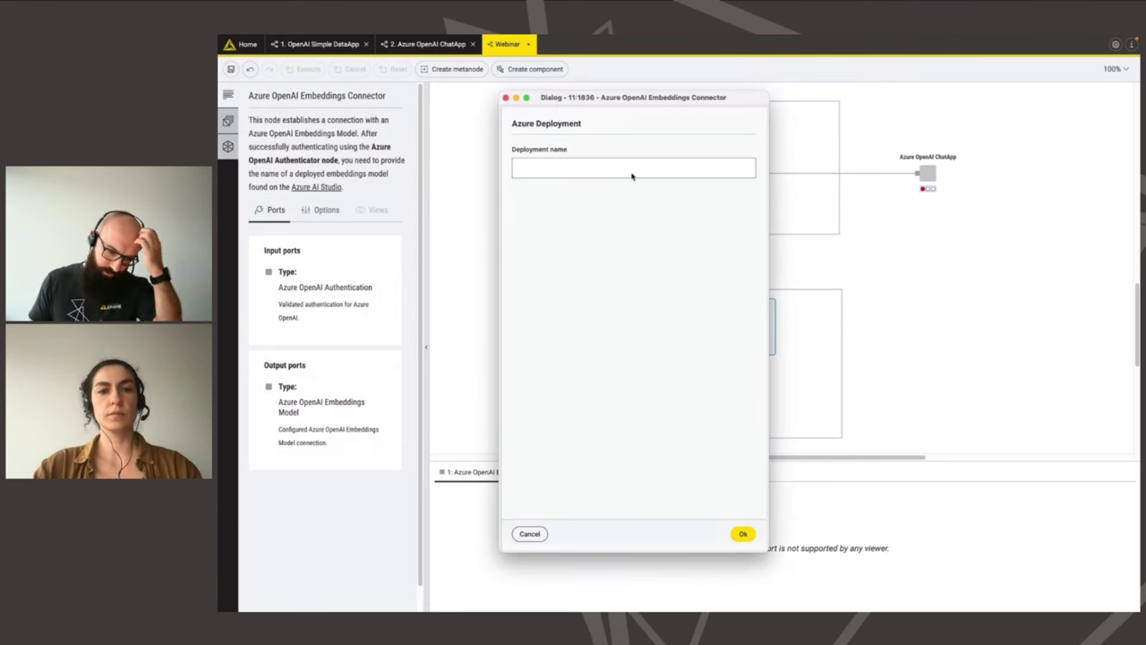
type("swiss-text-embedding-ada-002")
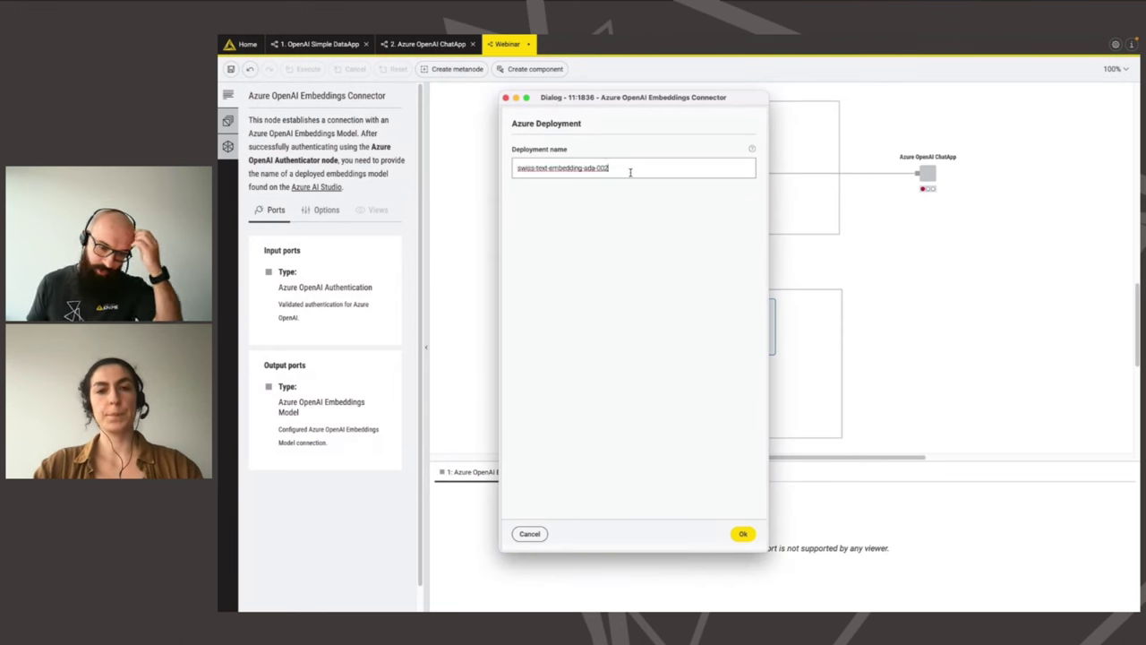
left_click(744, 535)
left_click(722, 299)
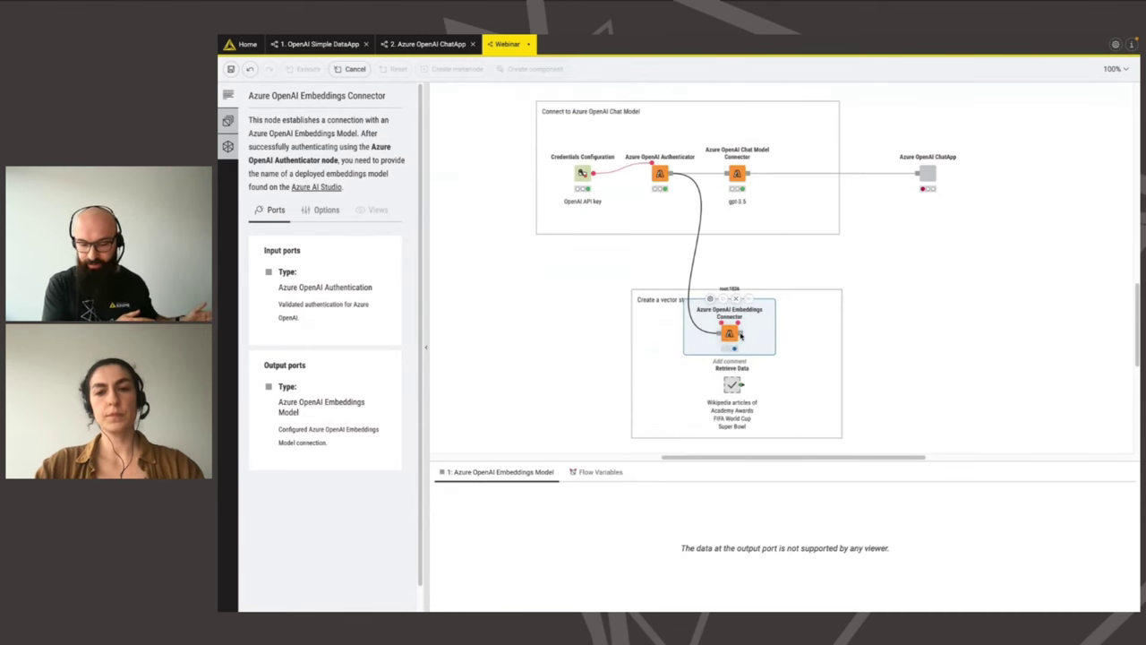
- Add a FAISS Vector Store Creator node fed by the Azure OpenAI Embeddings Connector's output and adjust its position
left_click_drag(740, 335, 787, 356)
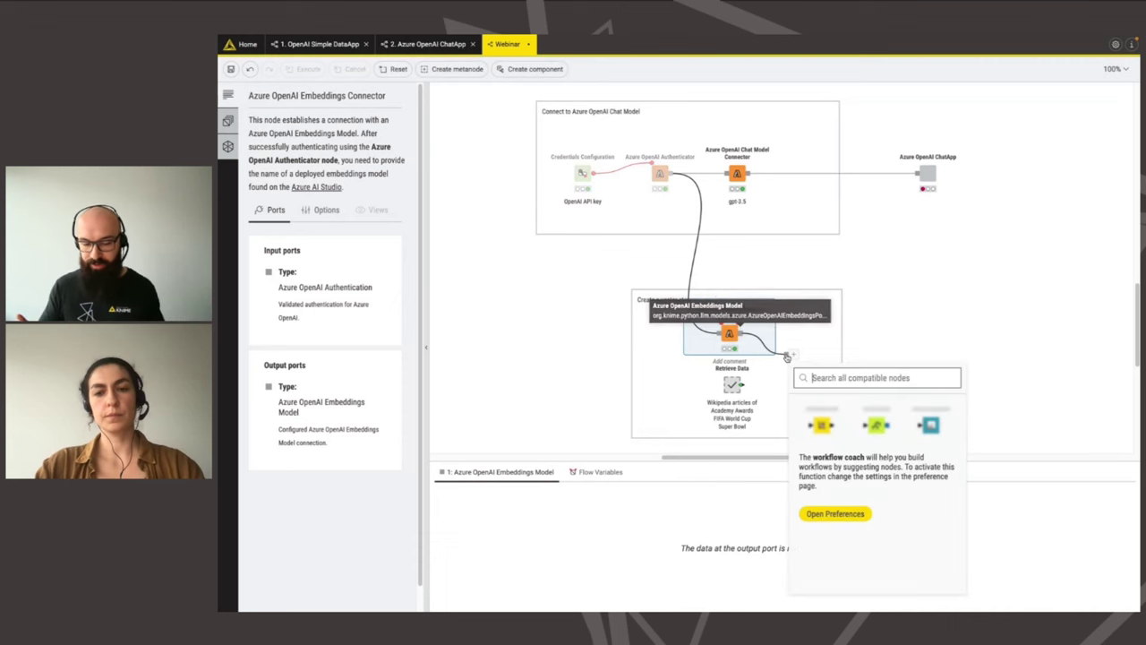
type("fai")
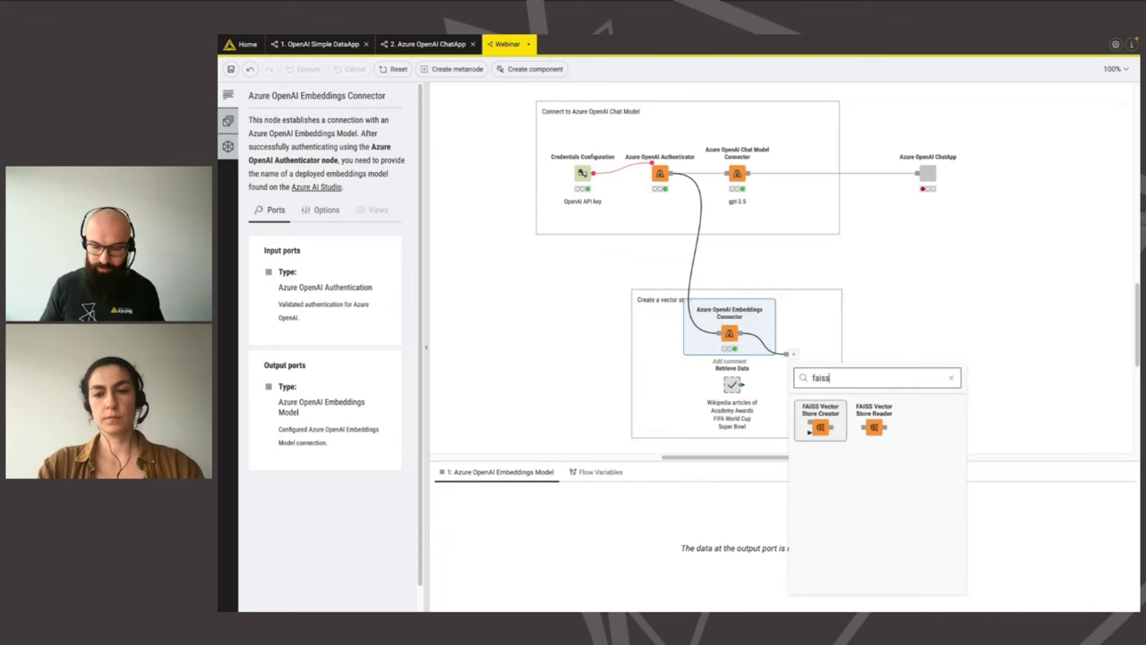
type("ss")
key("Return")
left_click_drag(802, 360, 804, 355)
- Connect the Retrieve Data output to the FAISS Vector Store Creator, set its document column to Paragraph, and execute the node
left_click_drag(742, 385, 792, 357)
double_click(801, 354)
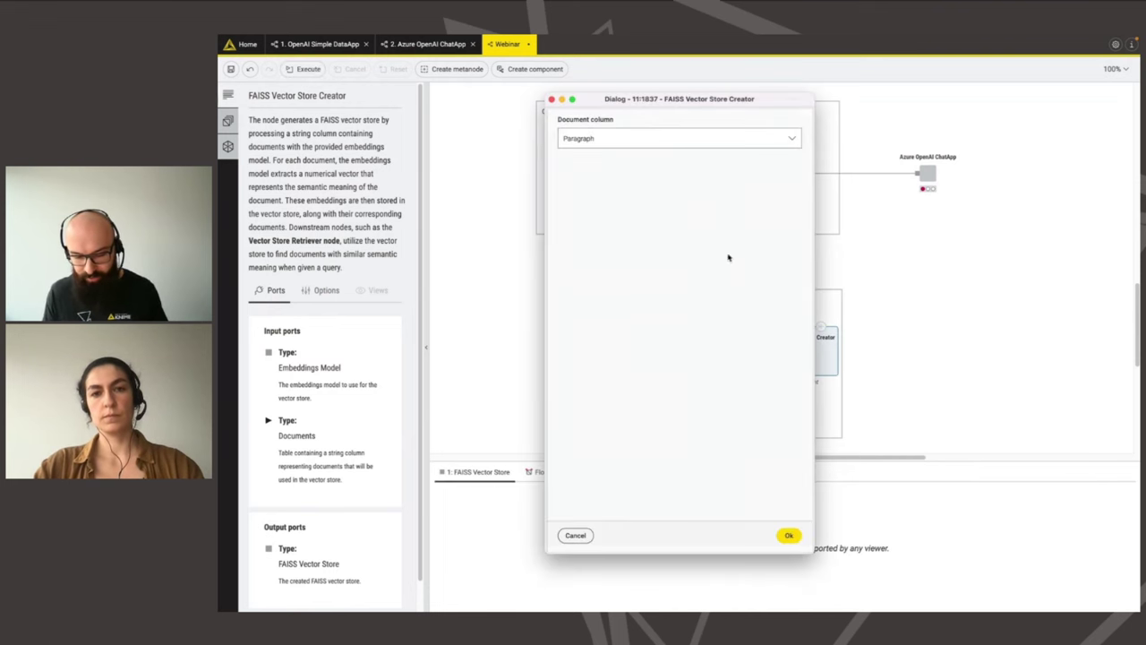
left_click(761, 138)
left_click(761, 152)
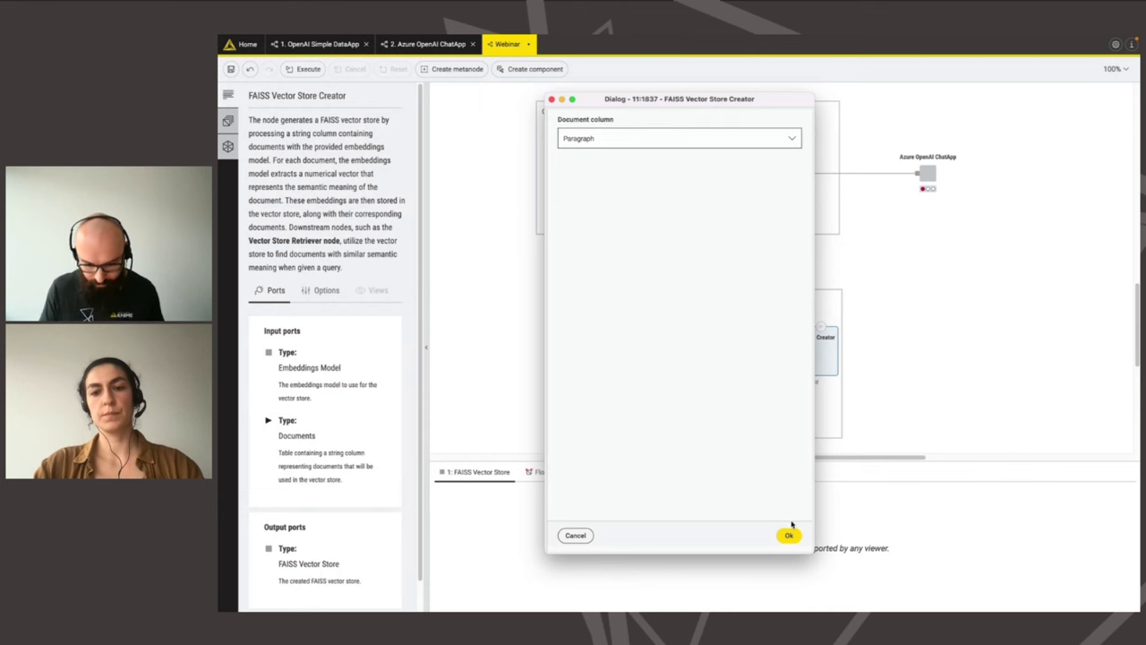
left_click(789, 535)
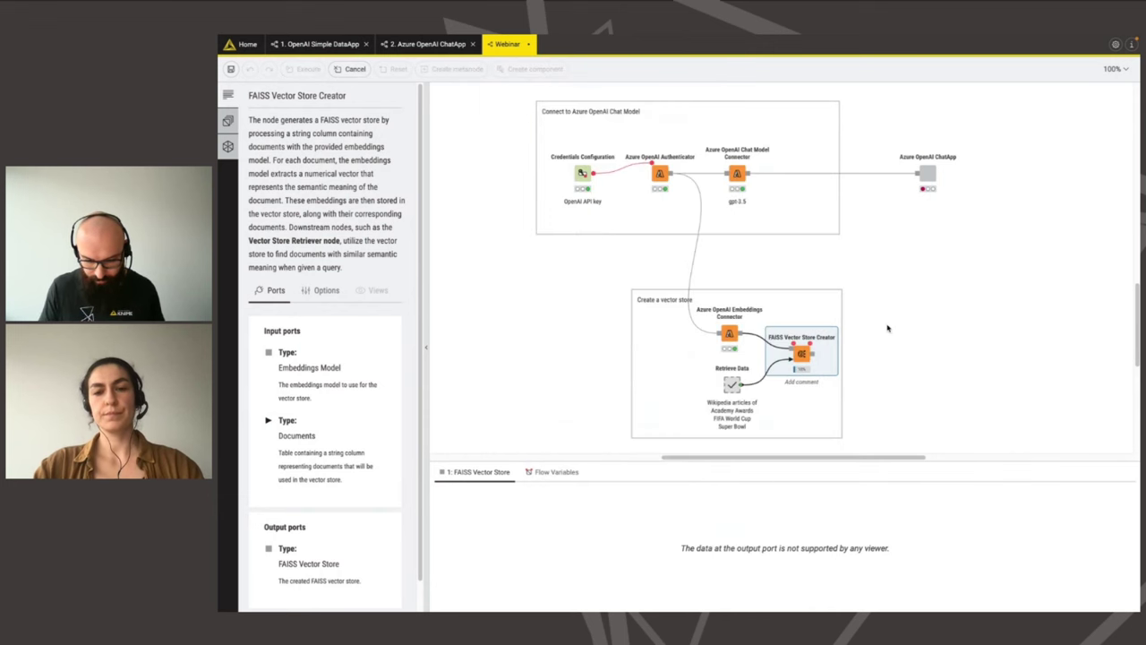
- Feed the FAISS Vector Store Creator's output into the Azure OpenAI ChatApp component as a second input and open the component
left_click(887, 328)
left_click_drag(815, 356, 921, 189)
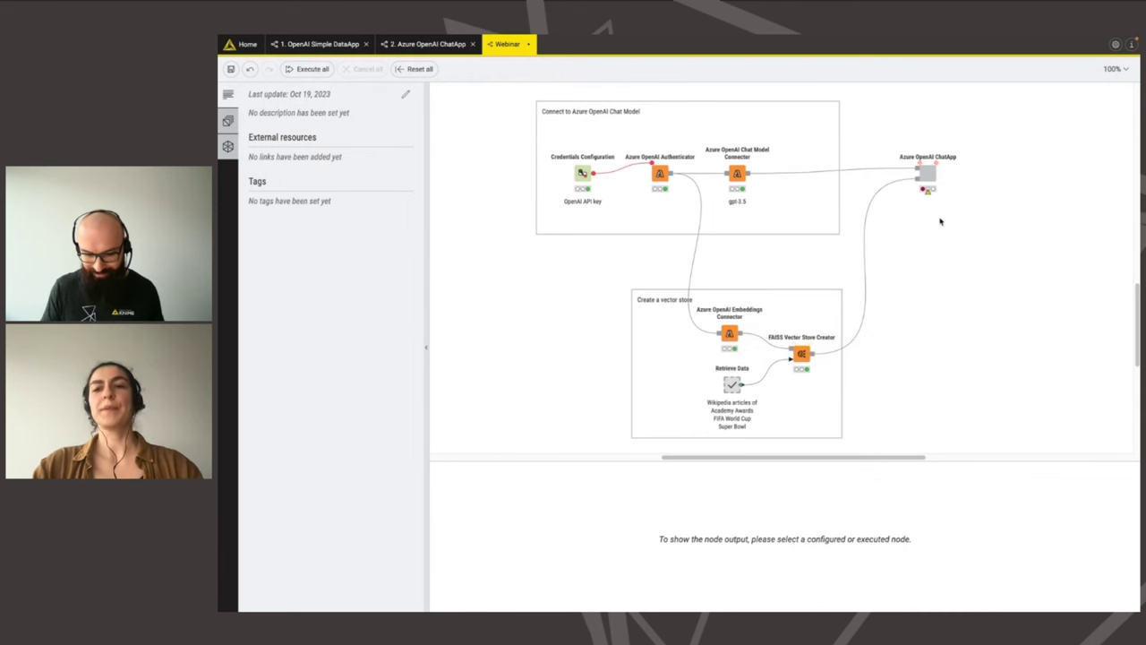
double_click(927, 173)
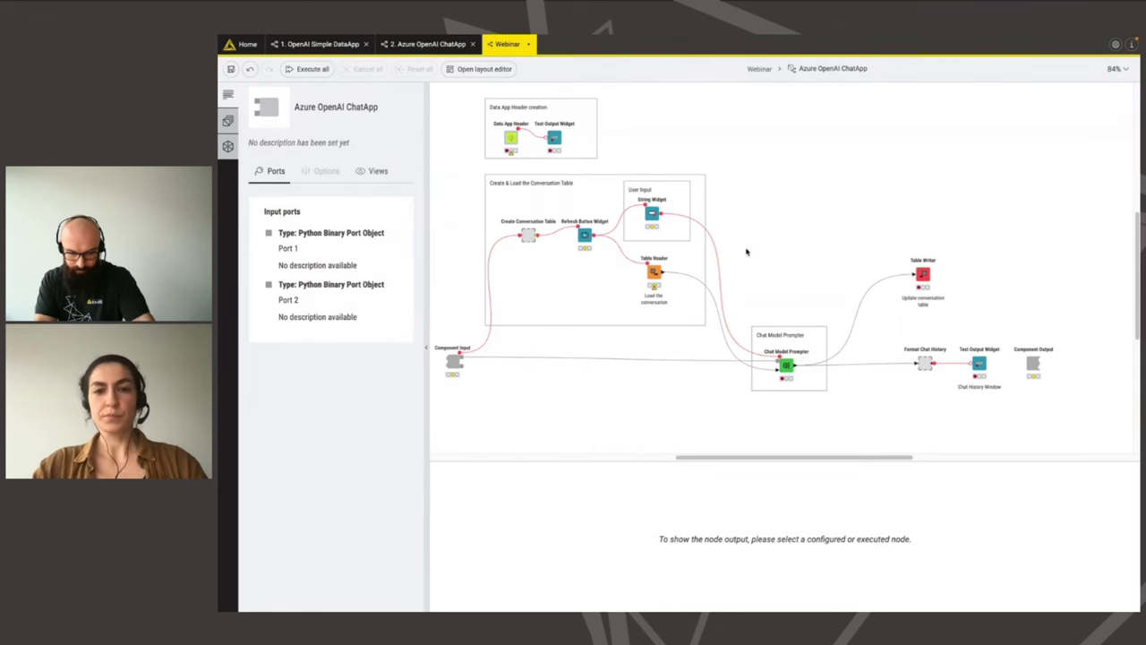
- Add a Vector Store Retriever node fed by the Component Input's second port and place it beyond the User Input frame
mouse_move(638, 260)
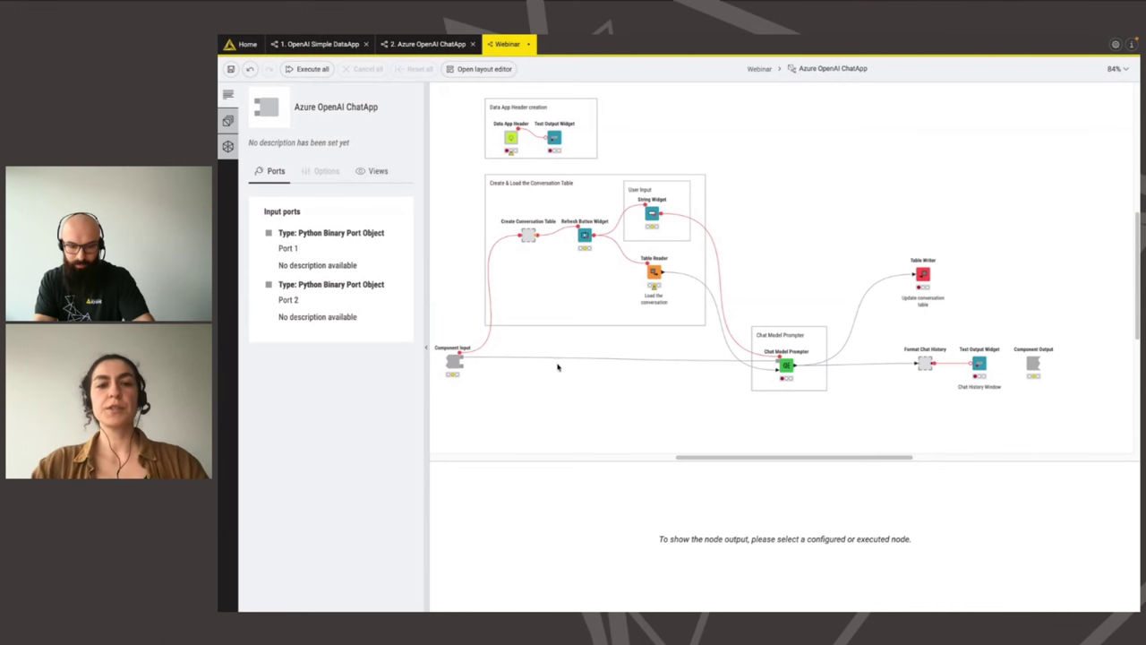
left_click_drag(462, 357, 757, 208)
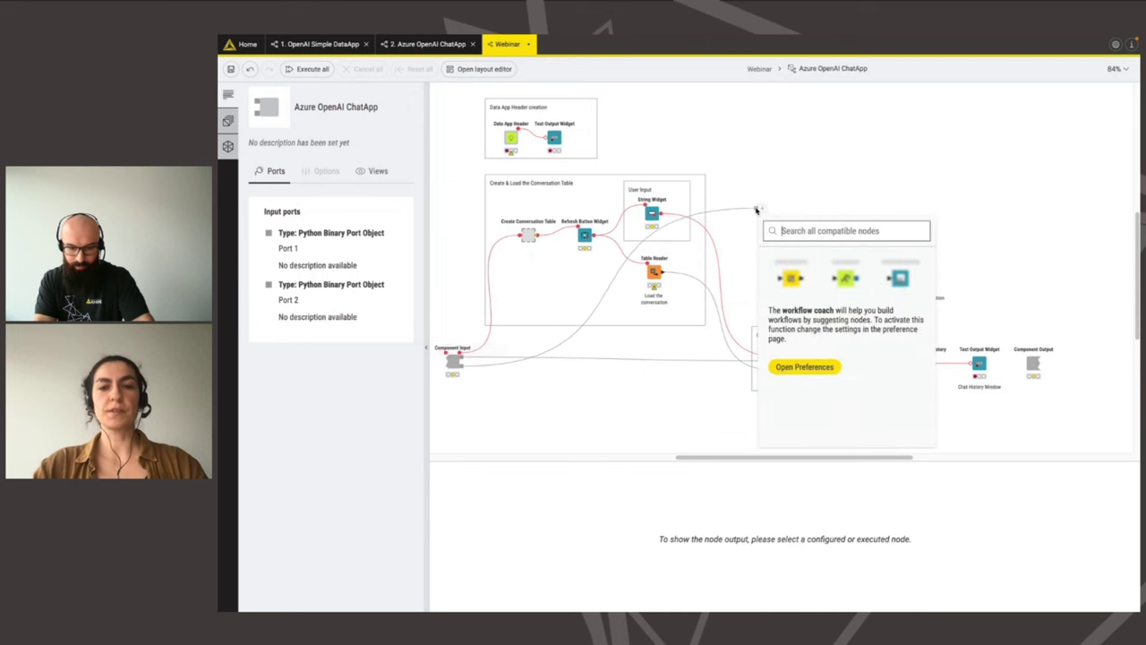
type("vector")
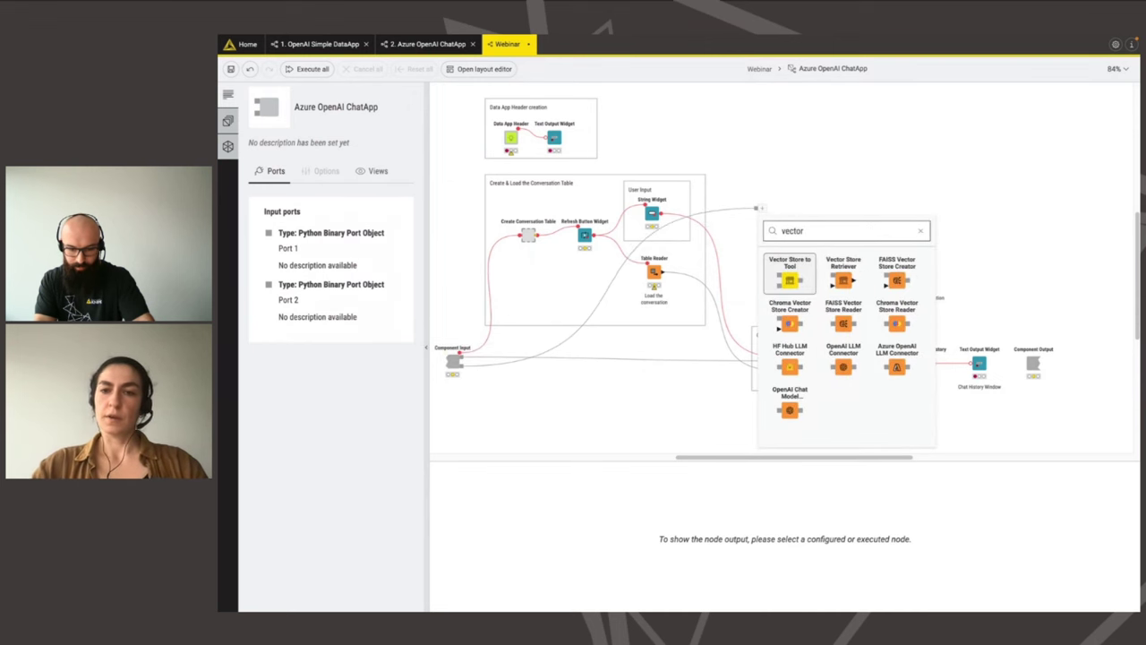
left_click(844, 279)
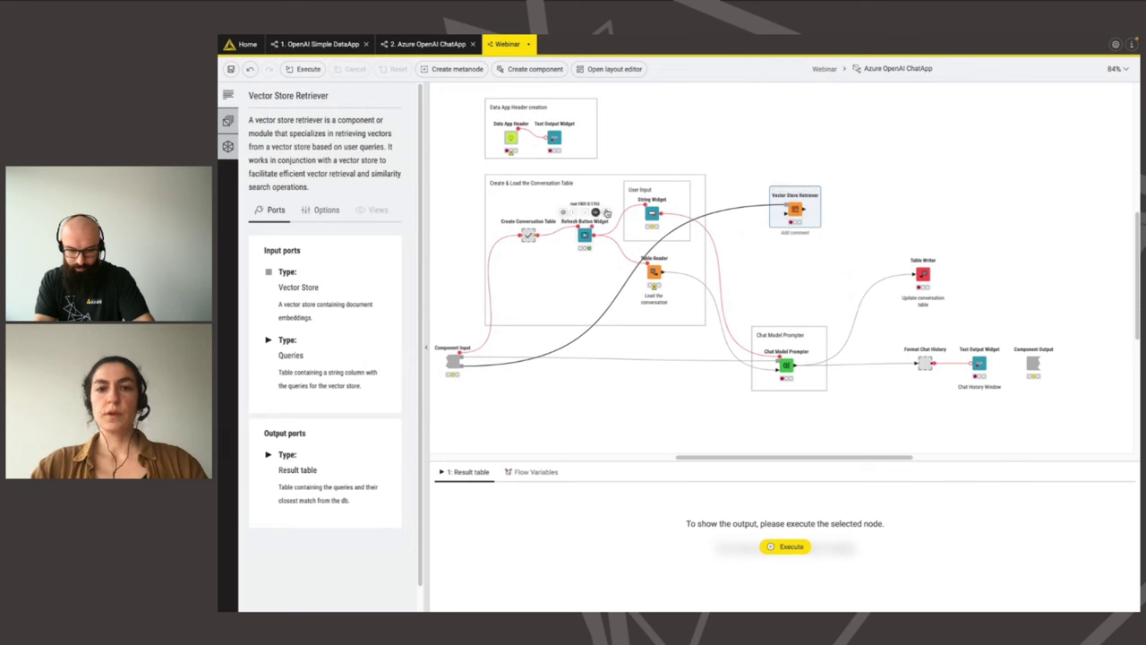
left_click_drag(794, 207, 803, 218)
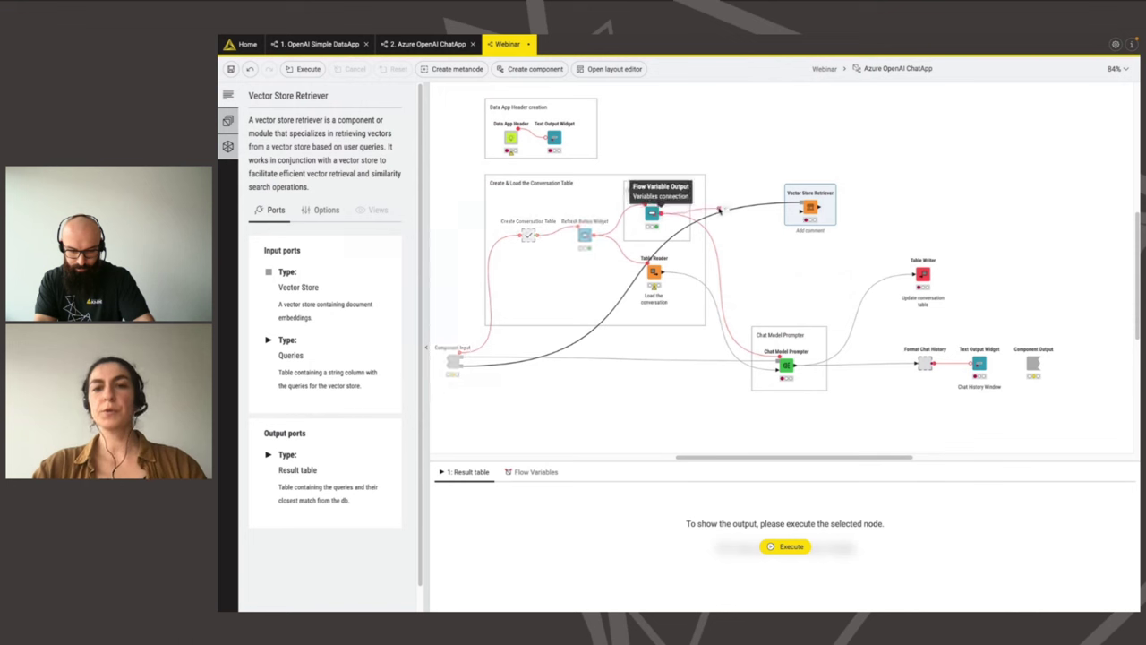
- Add a Variable To Table Row node fed by the String Widget's flow variable output
left_click_drag(661, 213, 719, 210)
type("t")
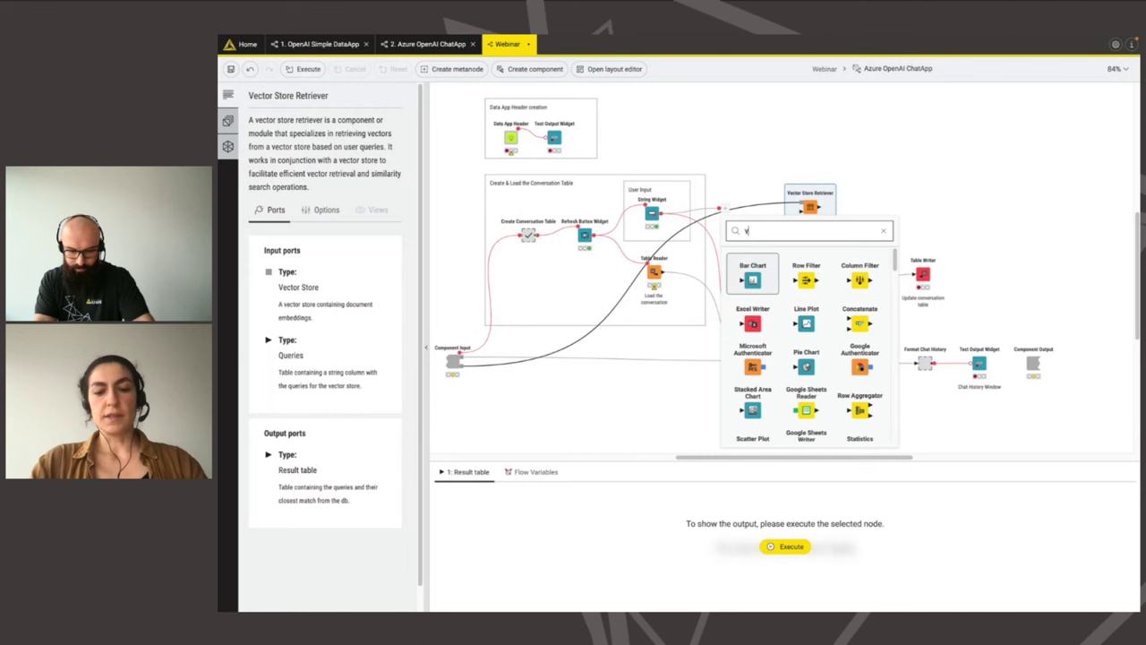
type("ariable")
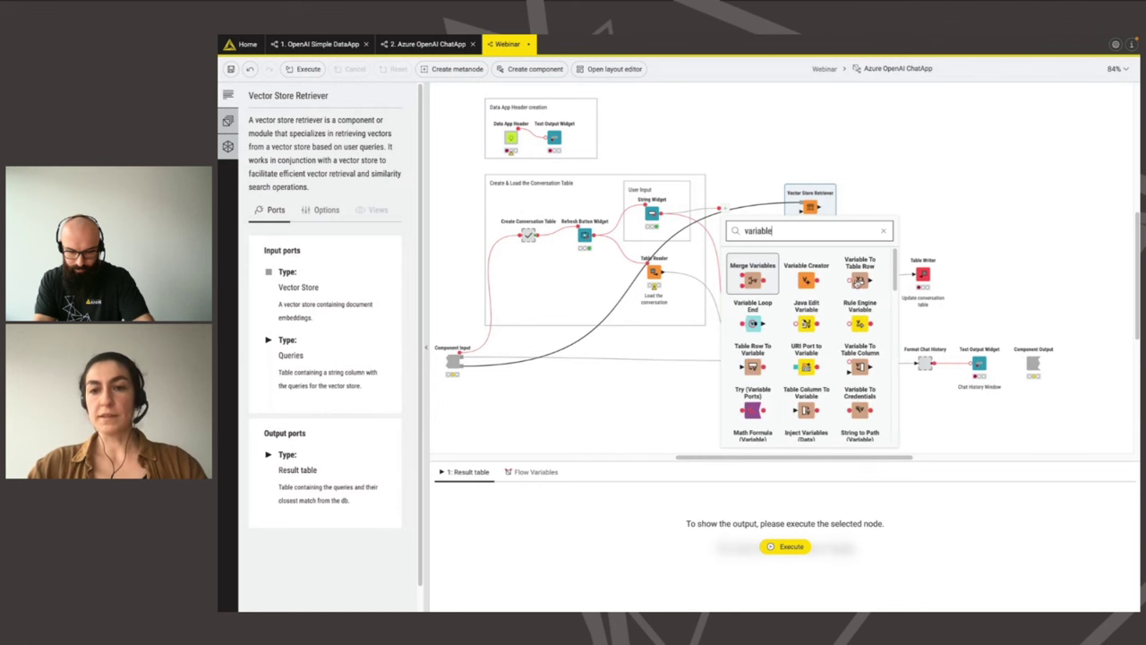
left_click(859, 280)
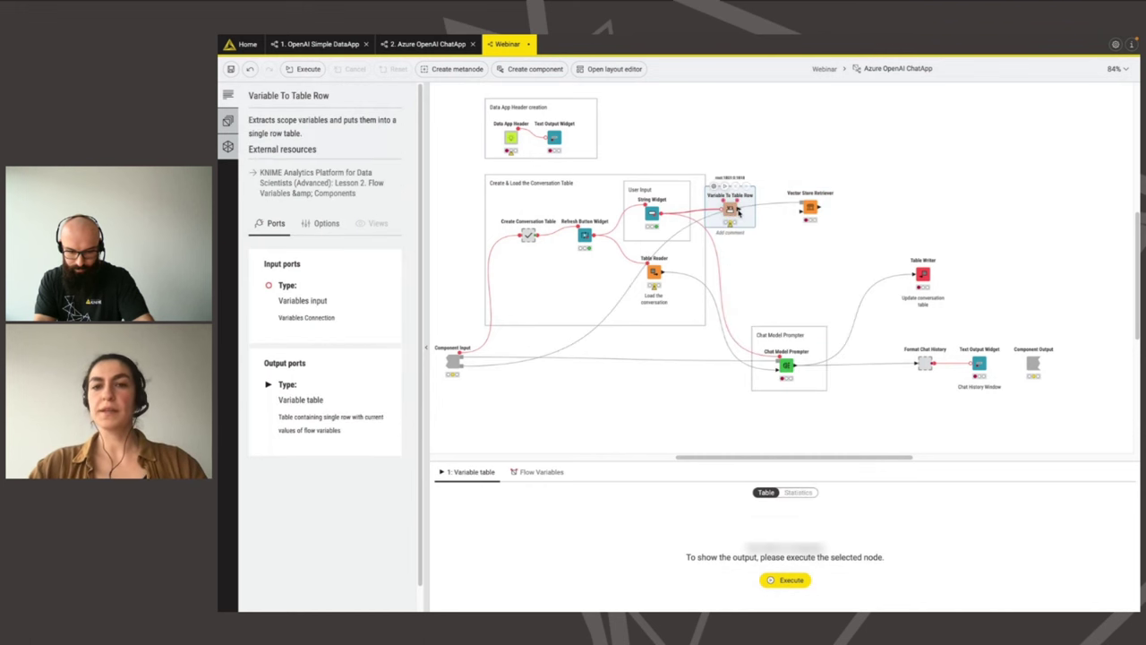
- Configure the Variable To Table Row node to include only the user-input variable and execute it
double_click(738, 210)
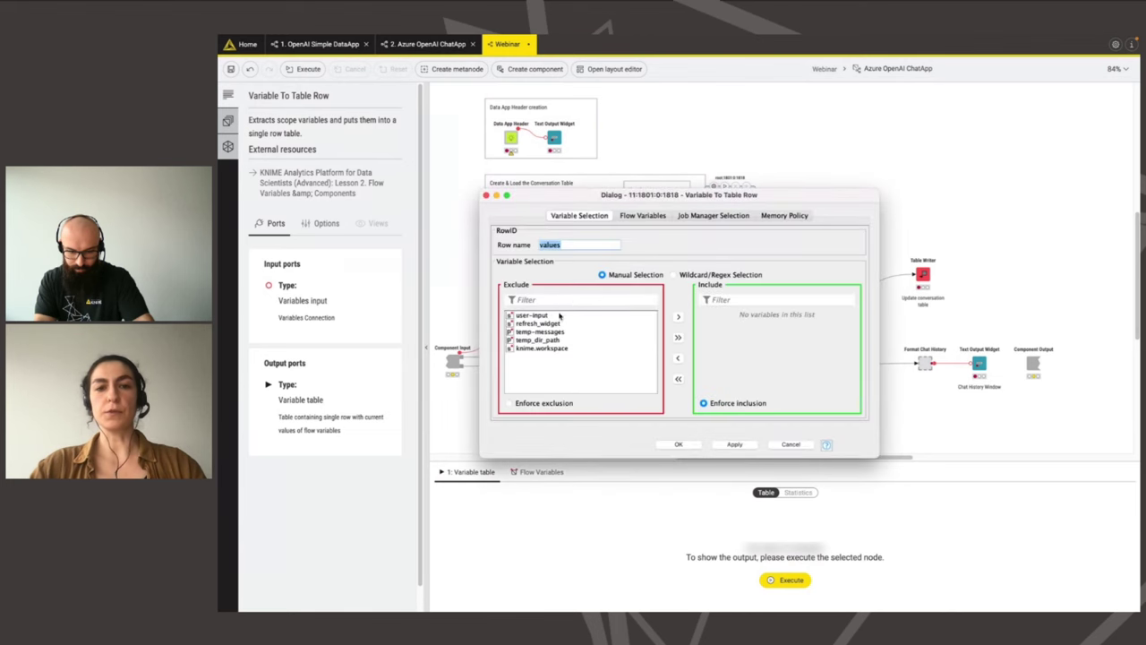
double_click(555, 316)
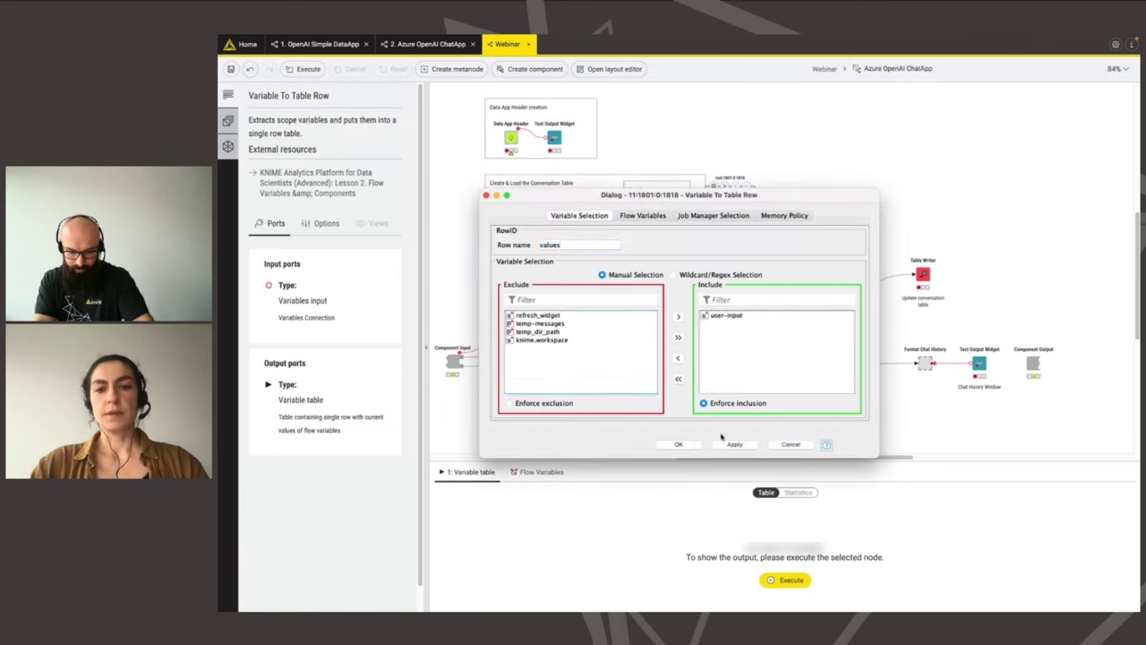
left_click(677, 444)
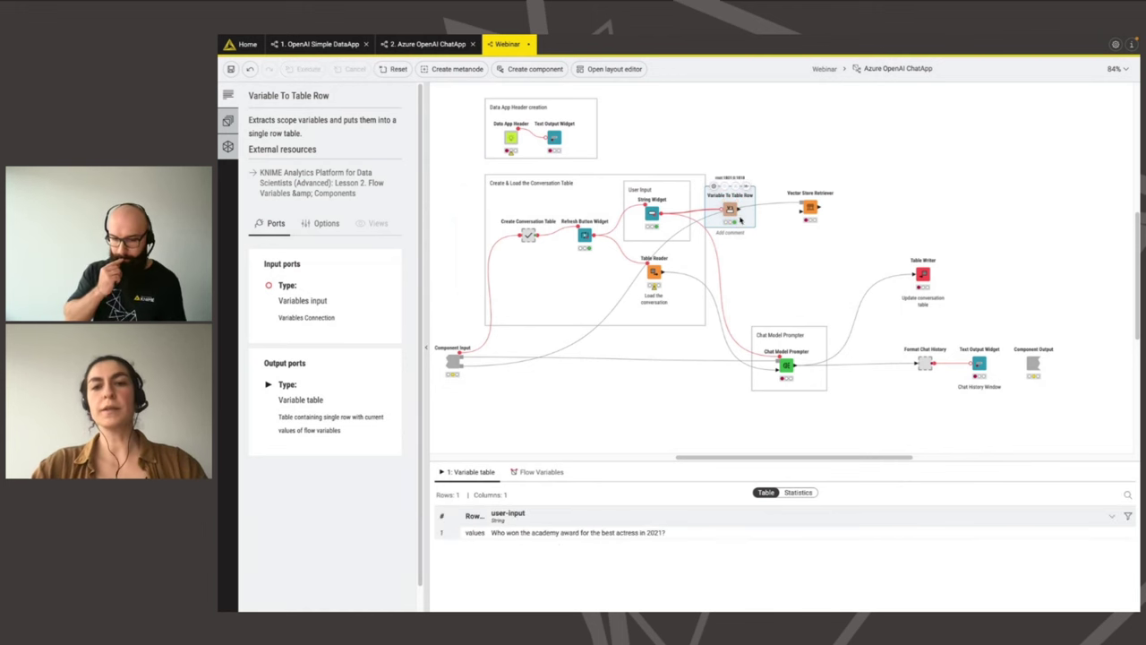
- Feed the Variable To Table Row output into the Vector Store Retriever, set Queries to user-input and Number of results to 5, and execute it
double_click(810, 207)
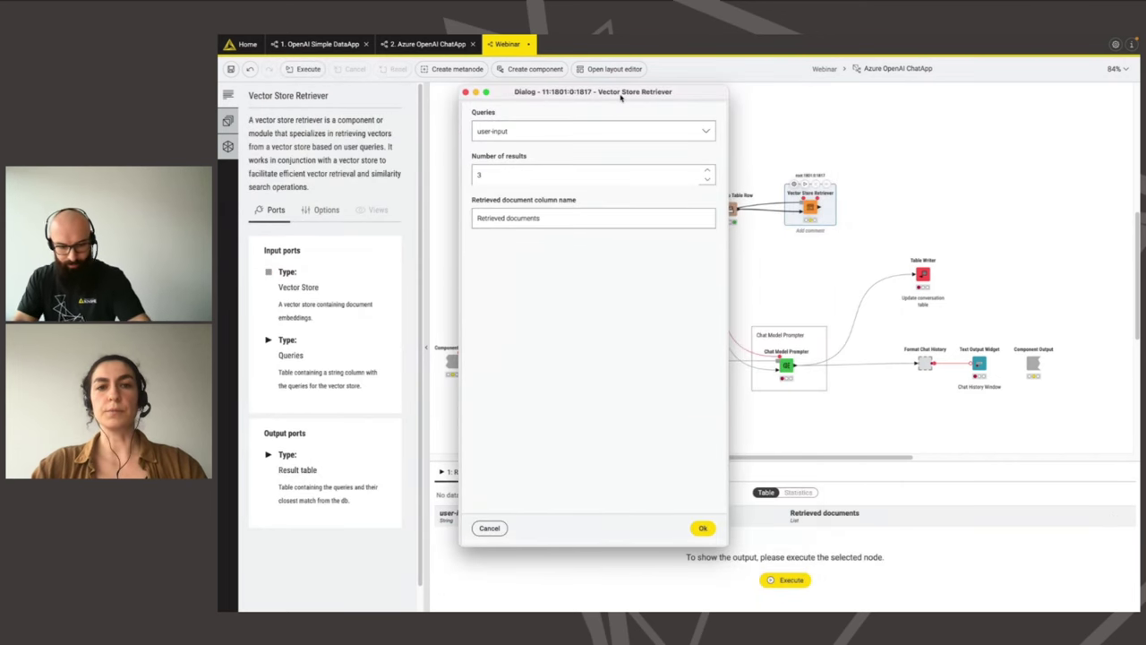
left_click(567, 137)
left_click(566, 142)
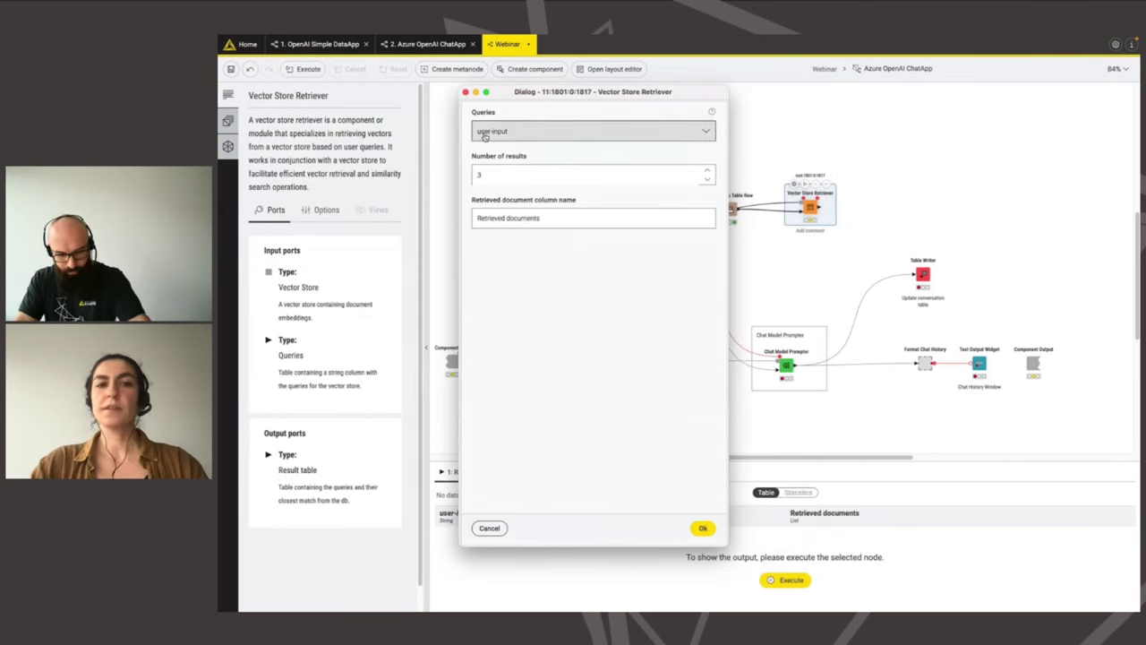
left_click(518, 175)
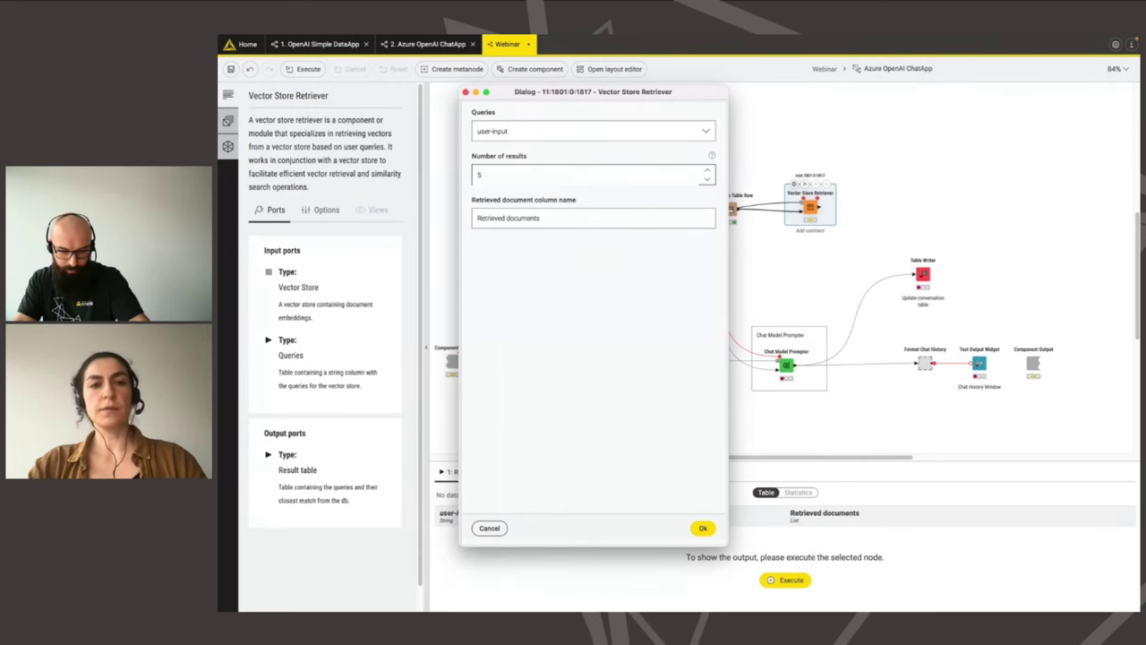
left_click(569, 220)
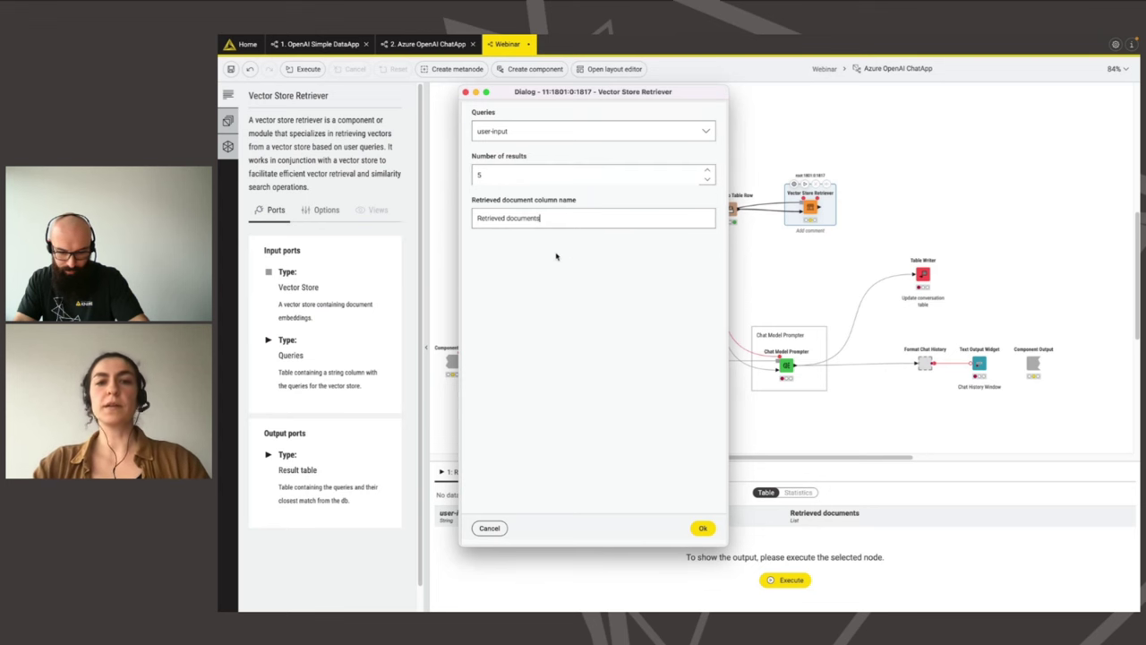
left_click(703, 527)
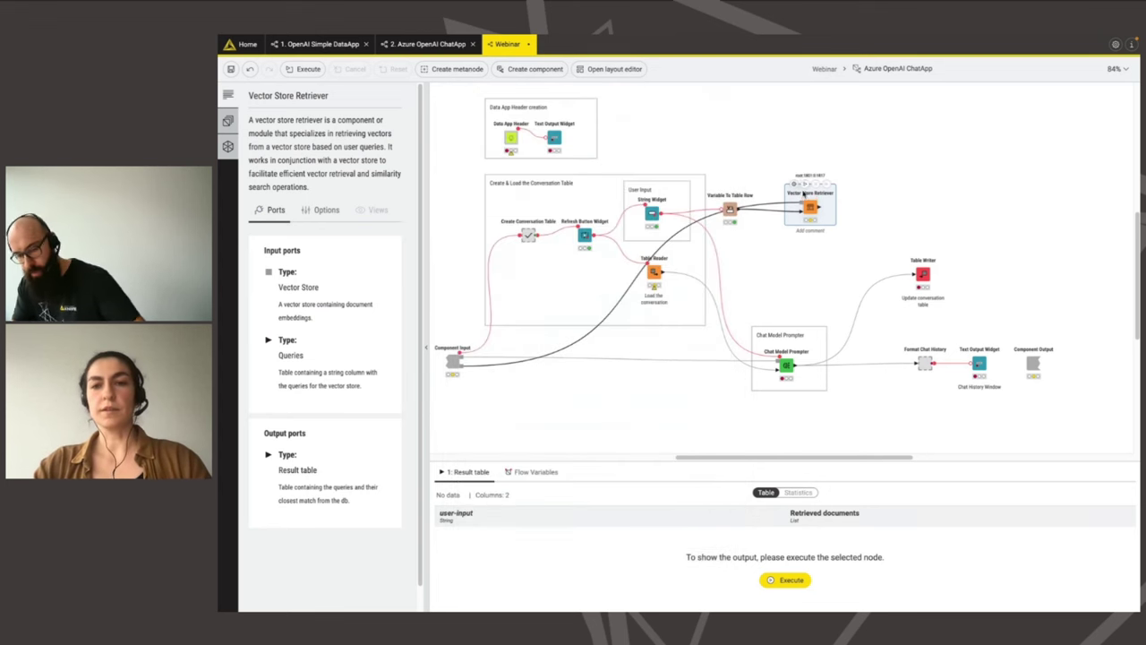
left_click(804, 184)
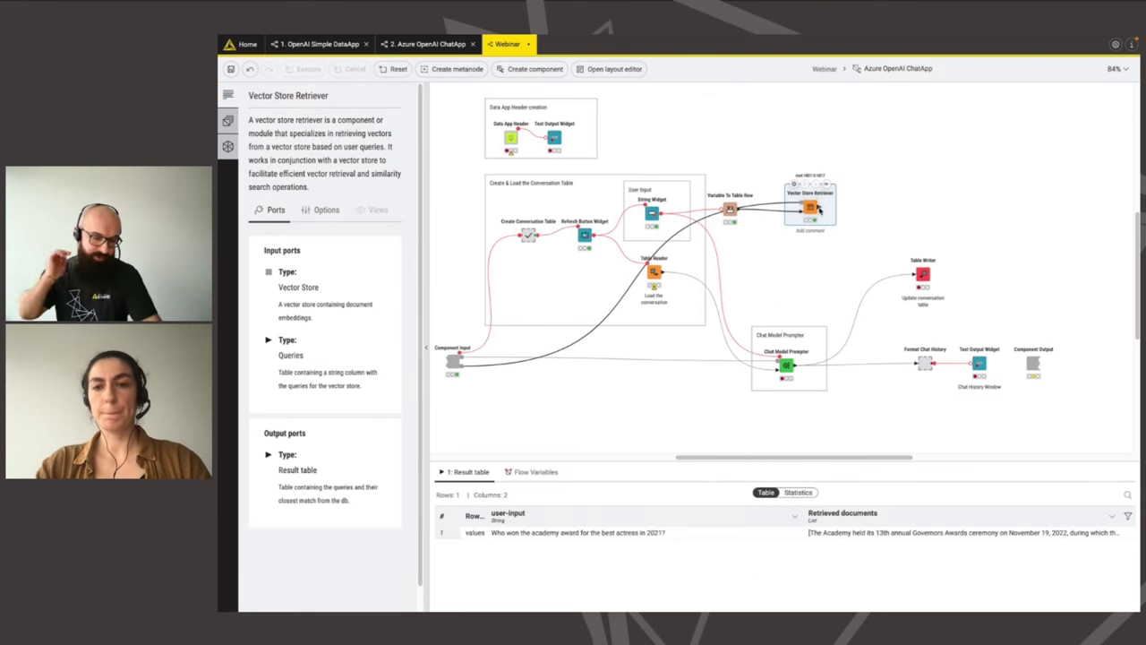
- Add a String Manipulation node fed by the Vector Store Retriever's output table
left_click_drag(833, 207, 852, 208)
type("st")
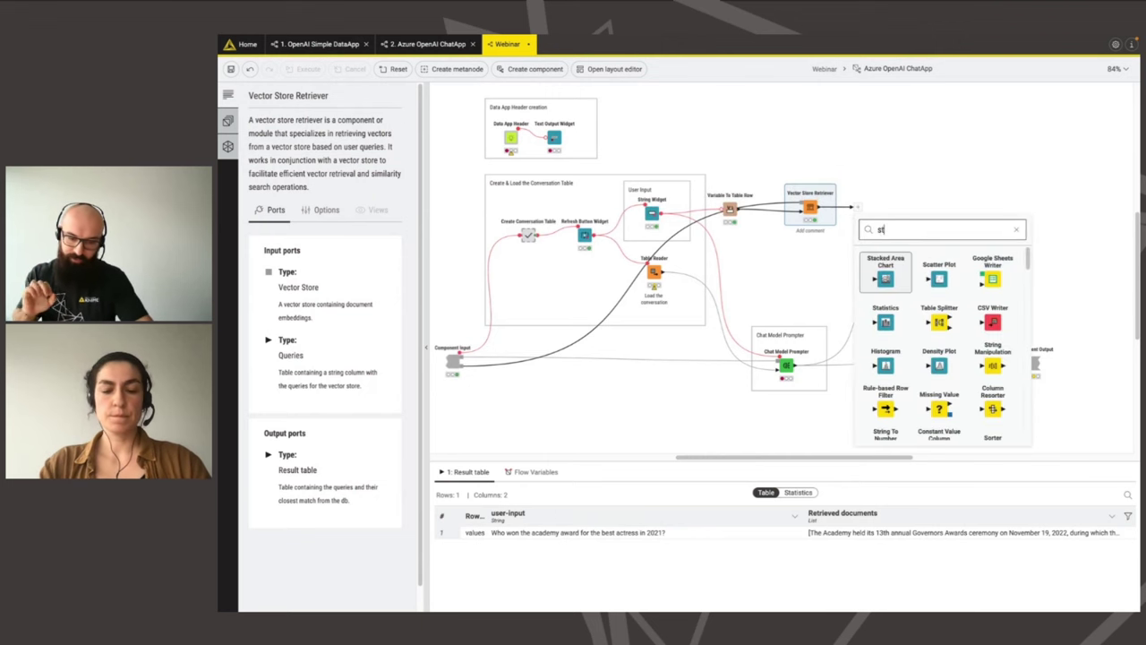
type("ring mani")
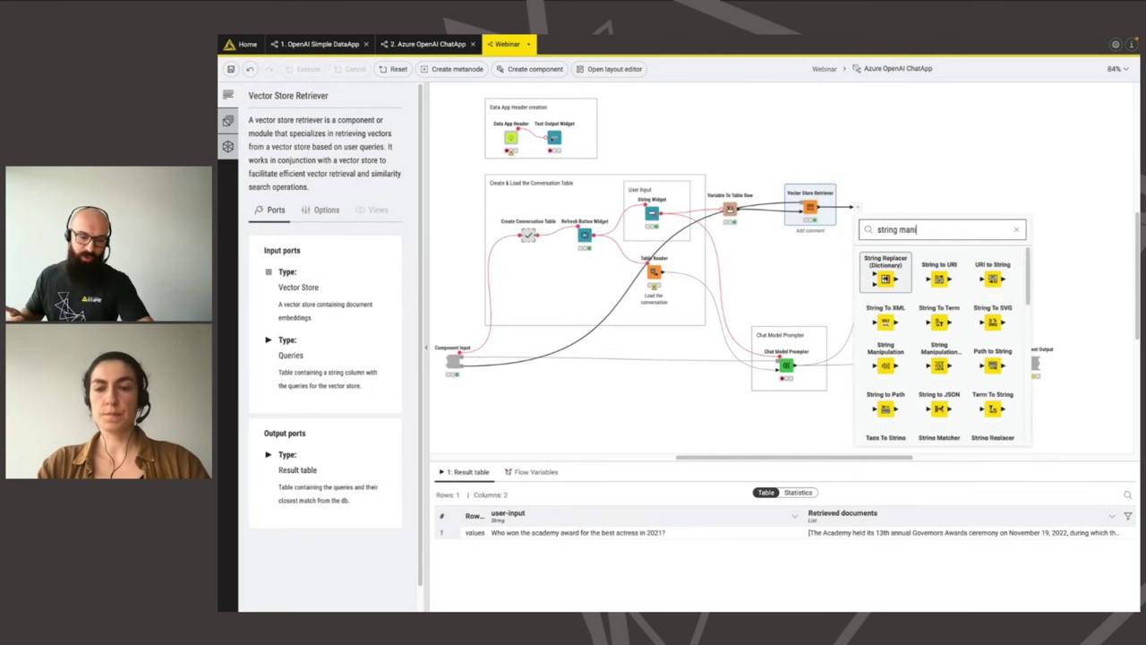
key("Return")
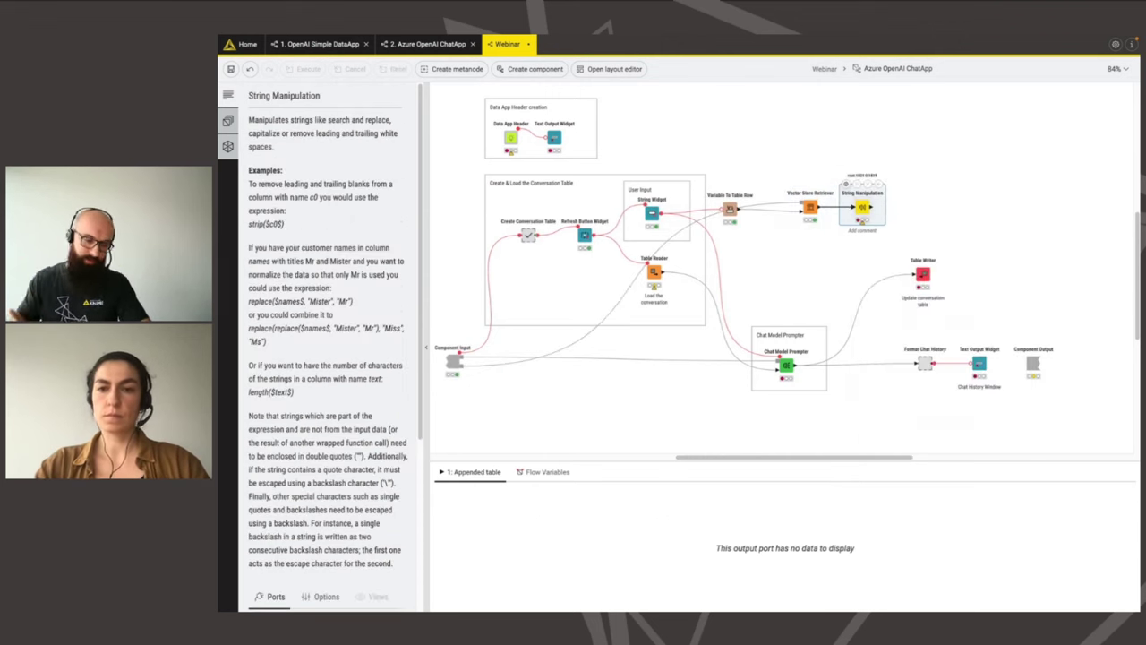
- In the String Manipulation node, build the expression joinSep("\n\n", $Retrieved documents$) to merge the retrieved documents
double_click(865, 208)
scroll(642, 310, "down", 3)
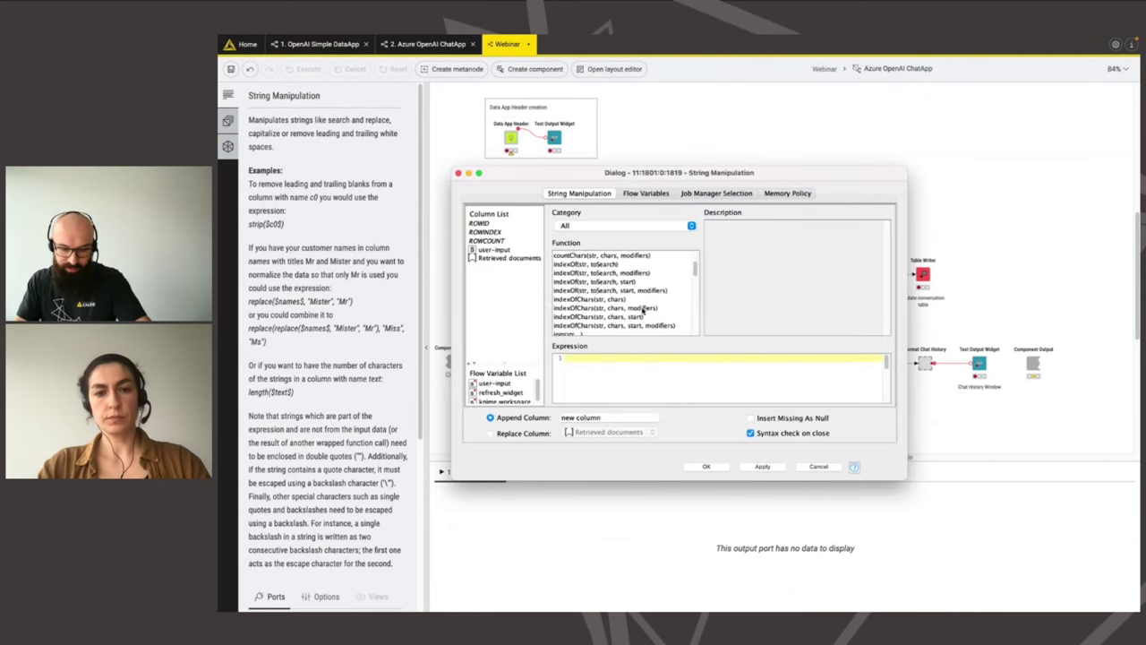
scroll(642, 310, "down", 2)
double_click(580, 281)
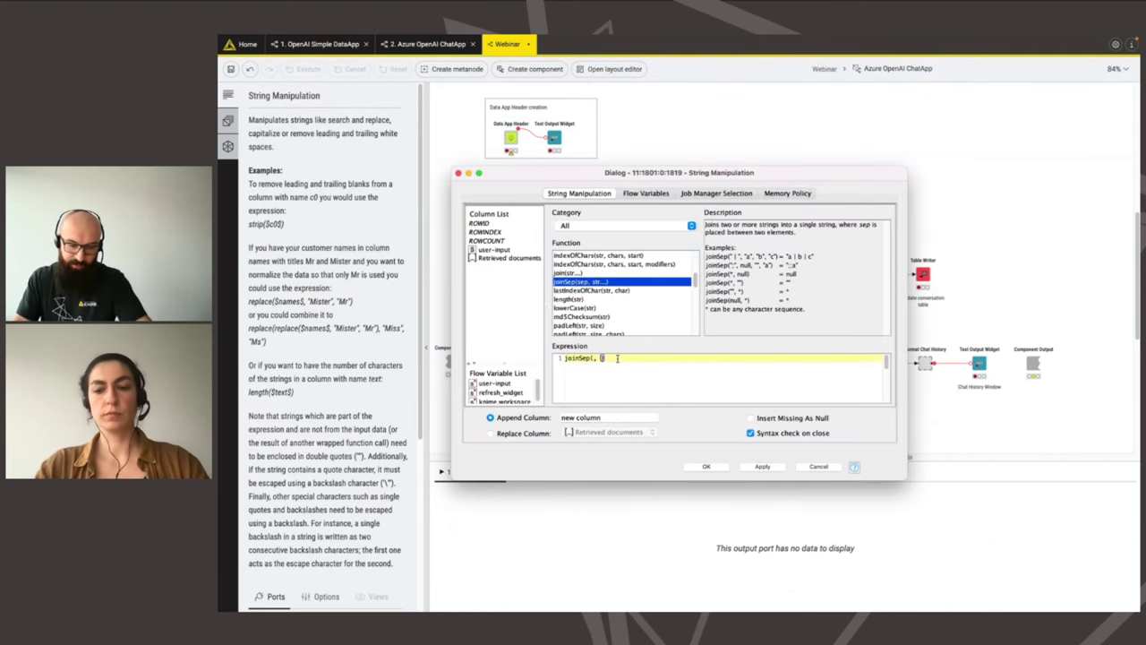
type("\"")
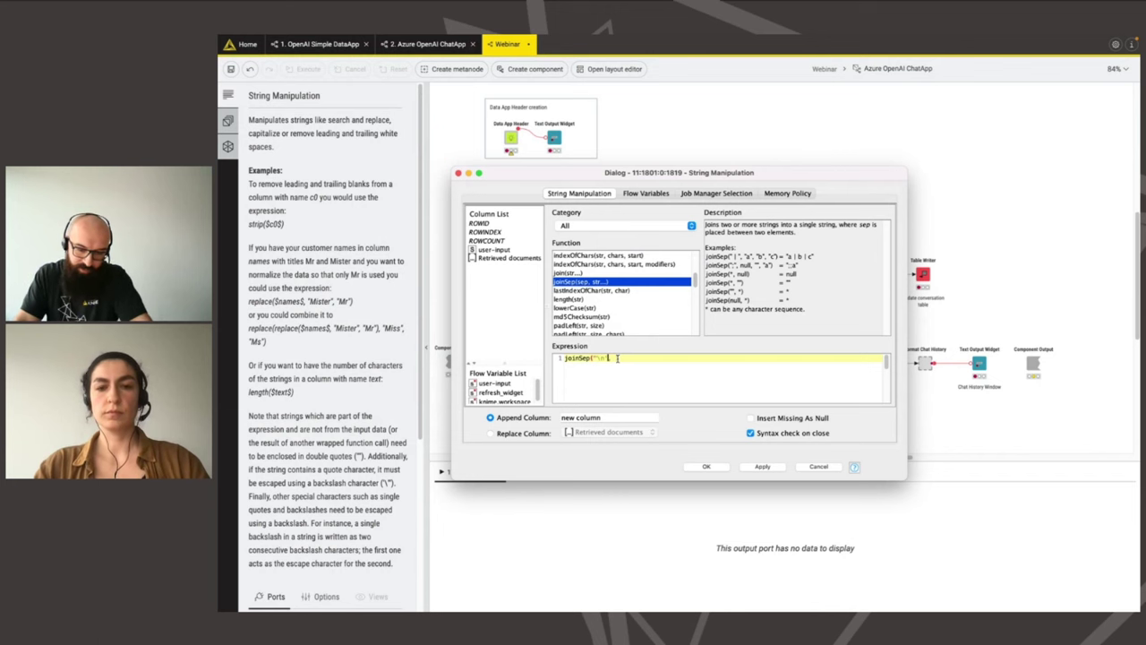
type("\\n\\n\"")
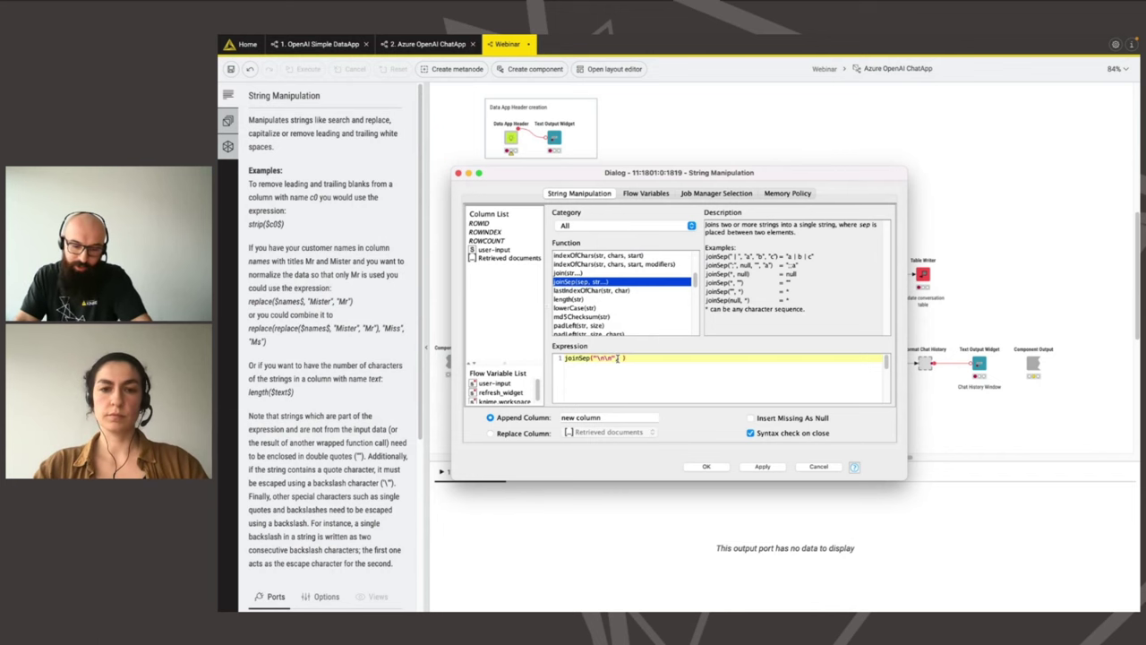
double_click(508, 257)
- Wrap the expression in an outer joinSep so it reads joinSep("\n\n", joinSep("\n\n", $Retrieved documents$), $user-input$)
triple_click(591, 357)
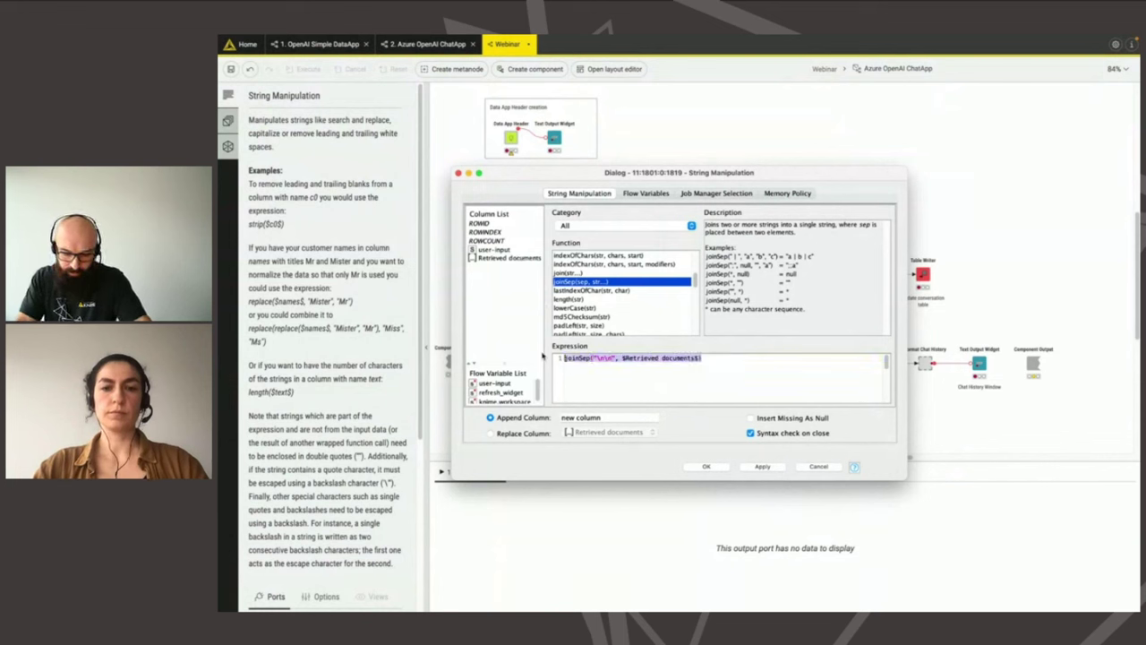
double_click(587, 283)
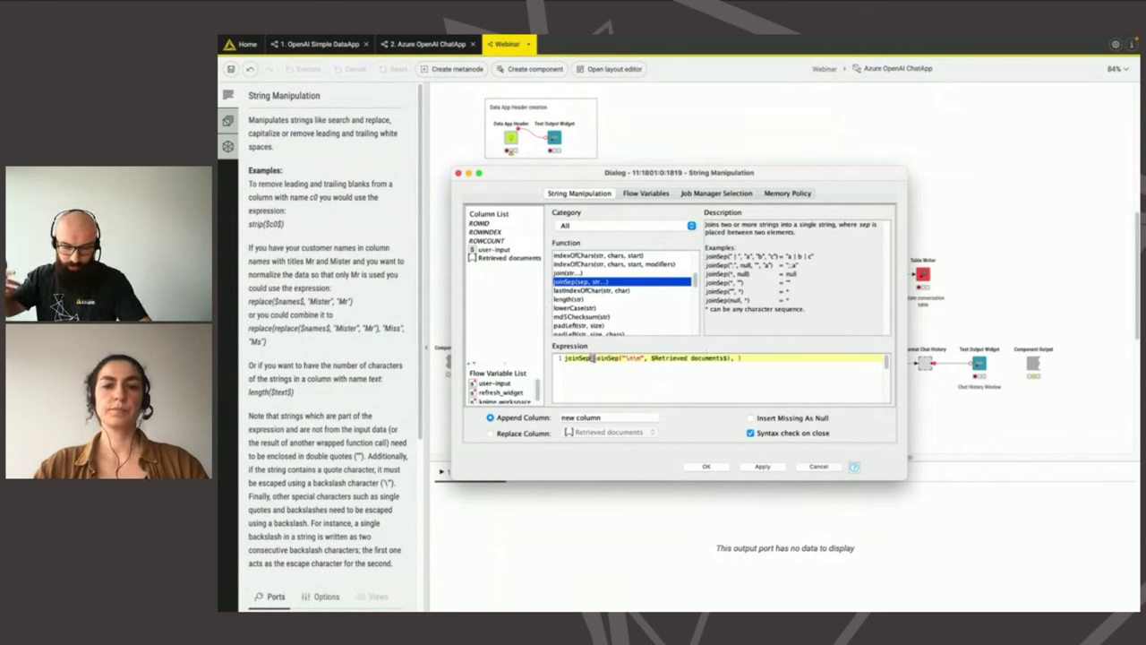
type("\"\\n\\n")
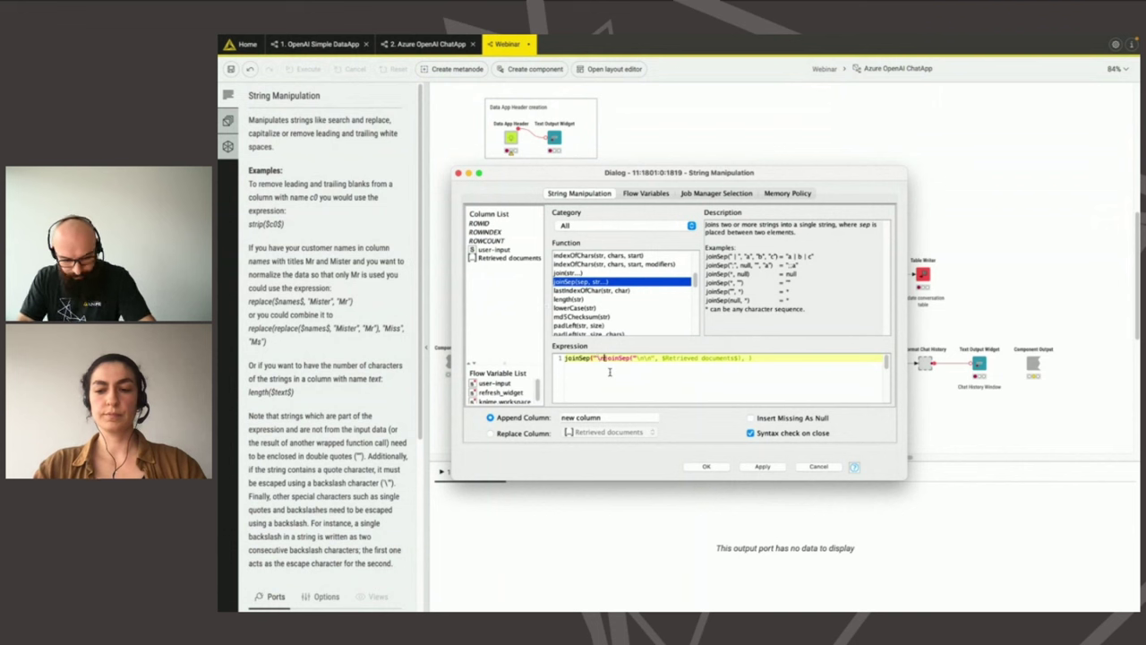
type("\"")
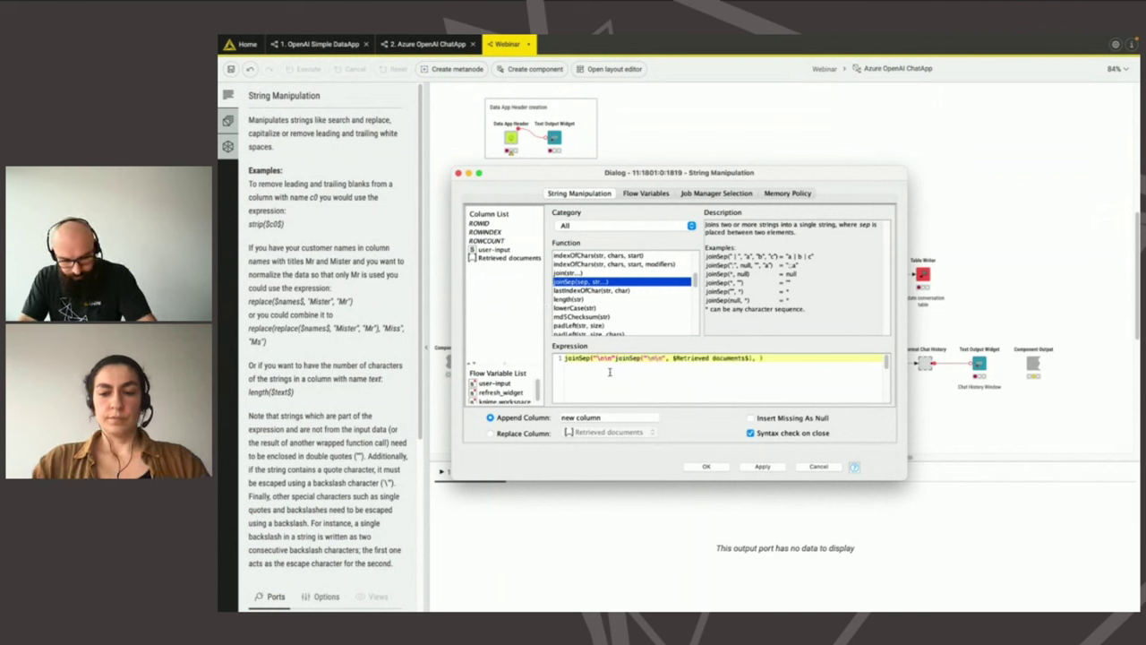
type(",")
left_click(768, 359)
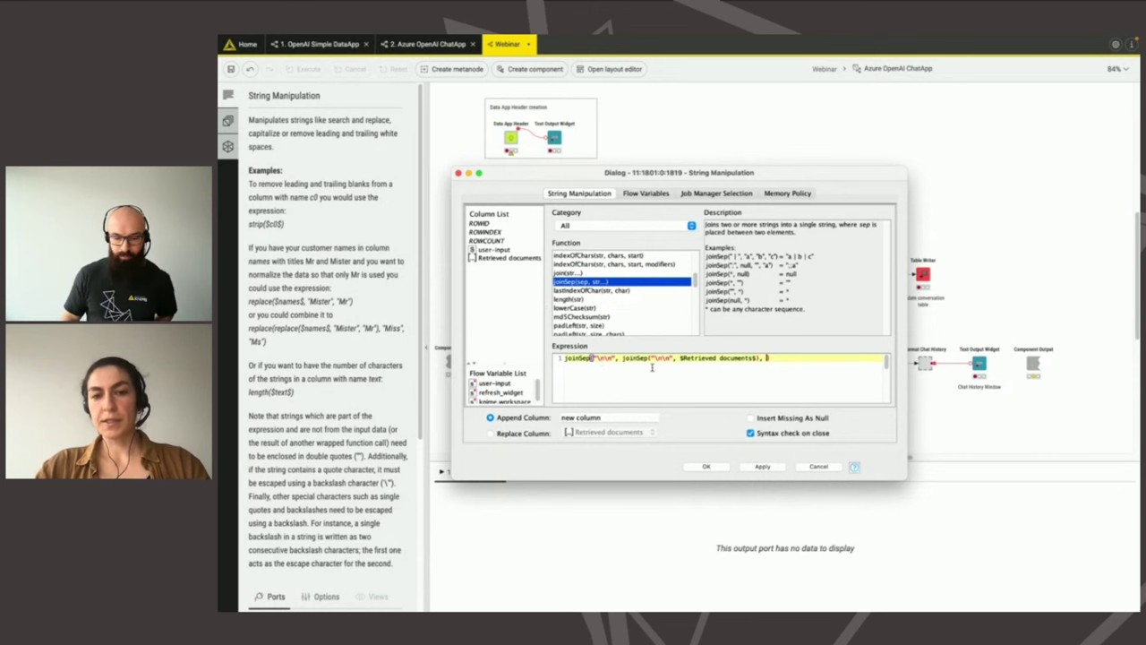
double_click(495, 249)
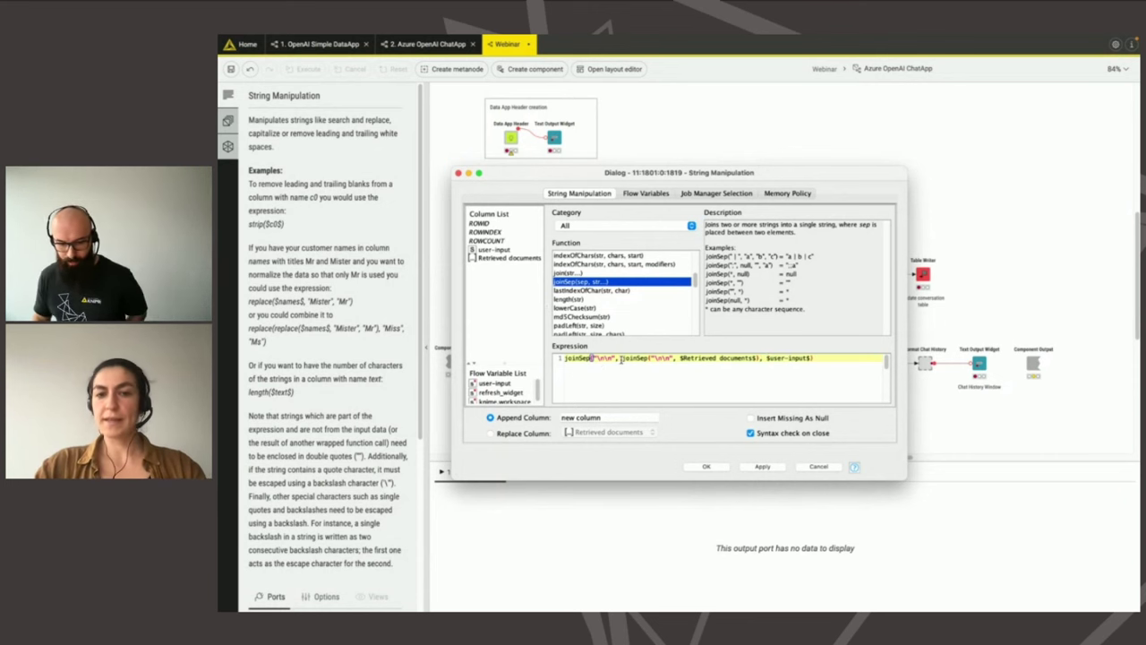
left_click_drag(621, 359, 757, 358)
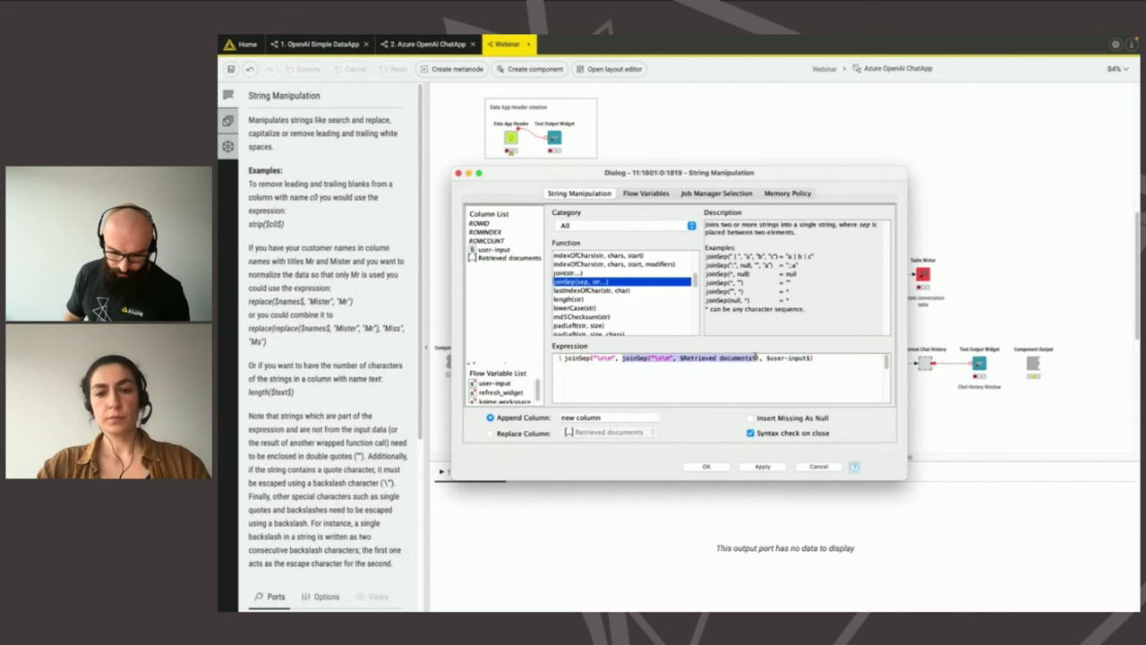
left_click(657, 360)
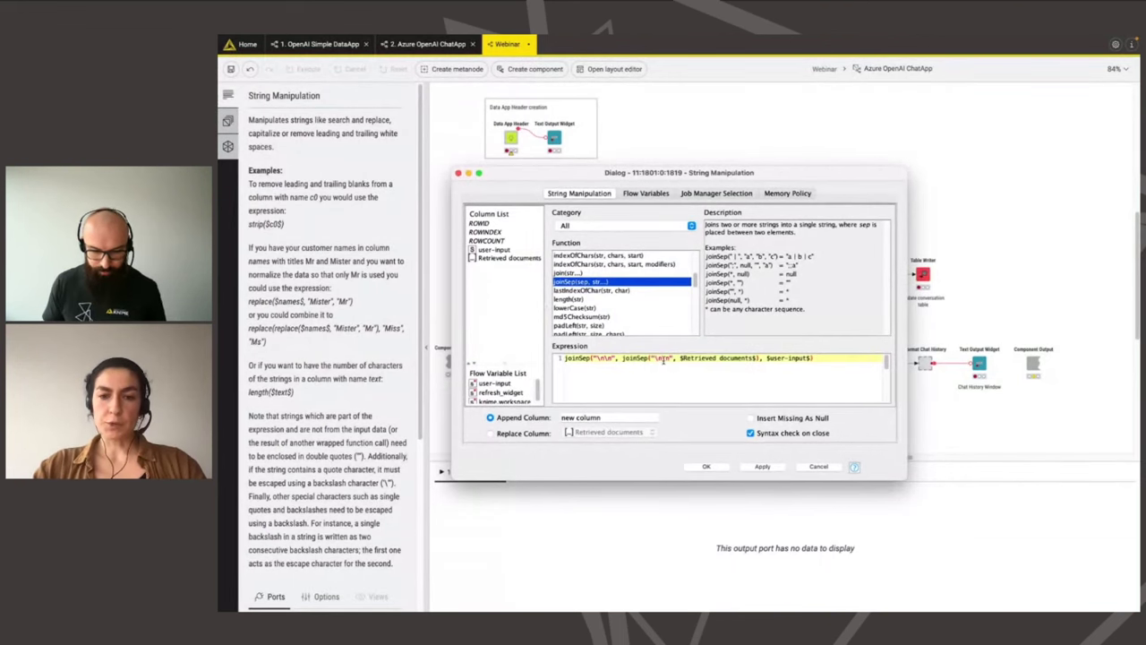
left_click_drag(663, 360, 656, 358)
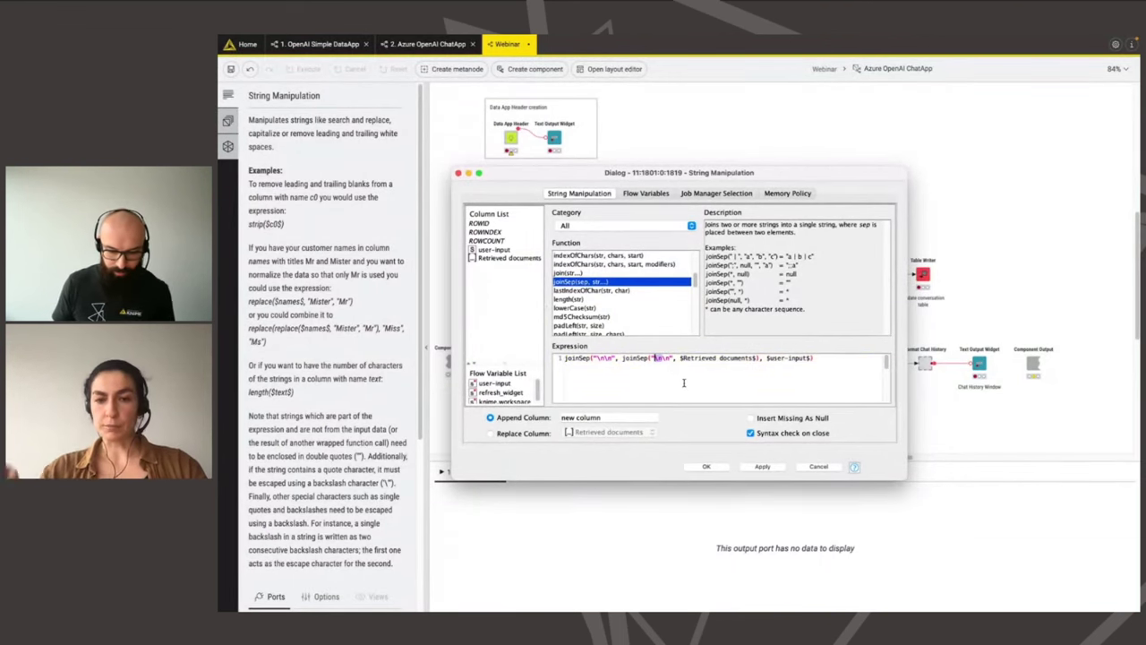
left_click(666, 375)
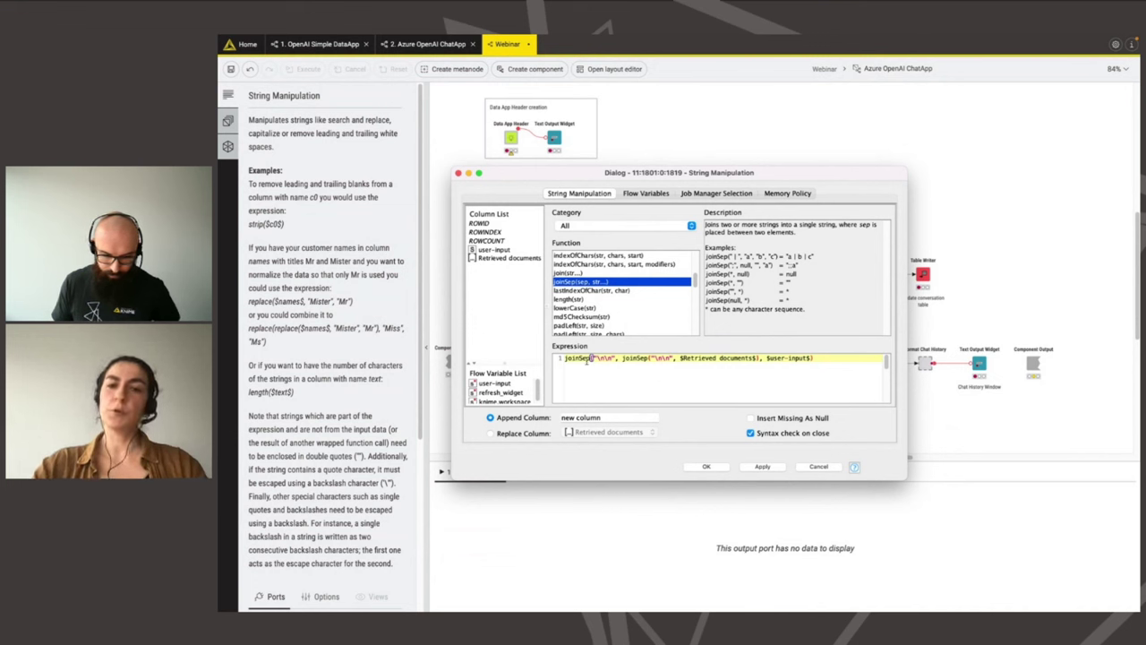
- Name the String Manipulation node's appended column user_input_with_context and accept the configuration
triple_click(617, 418)
type("use")
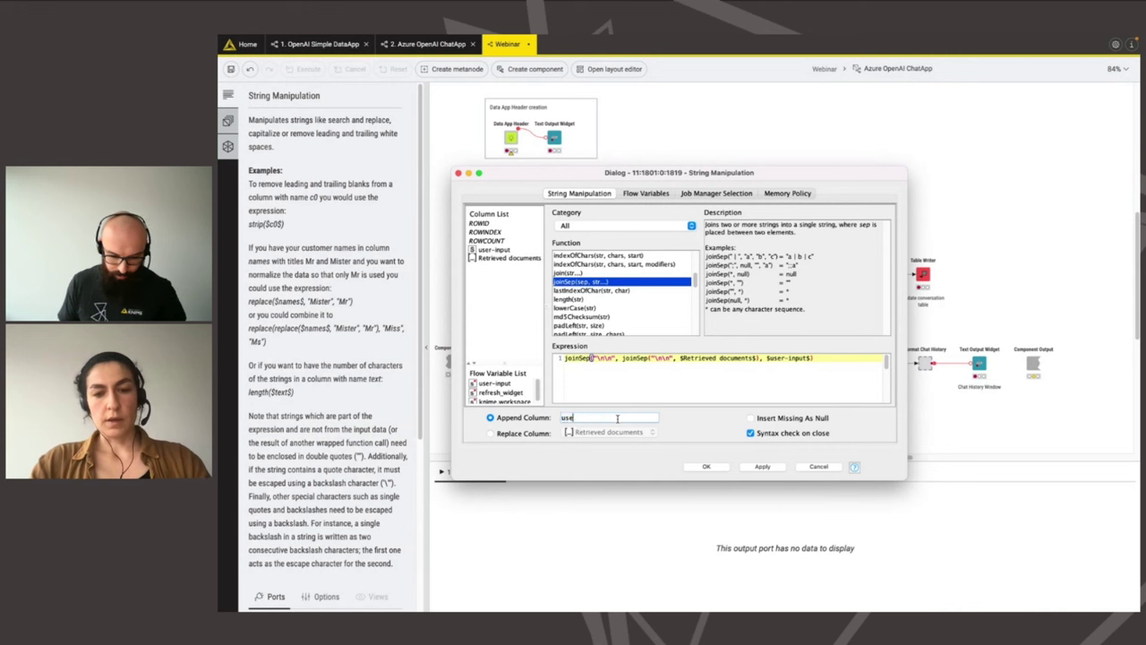
type("r_in")
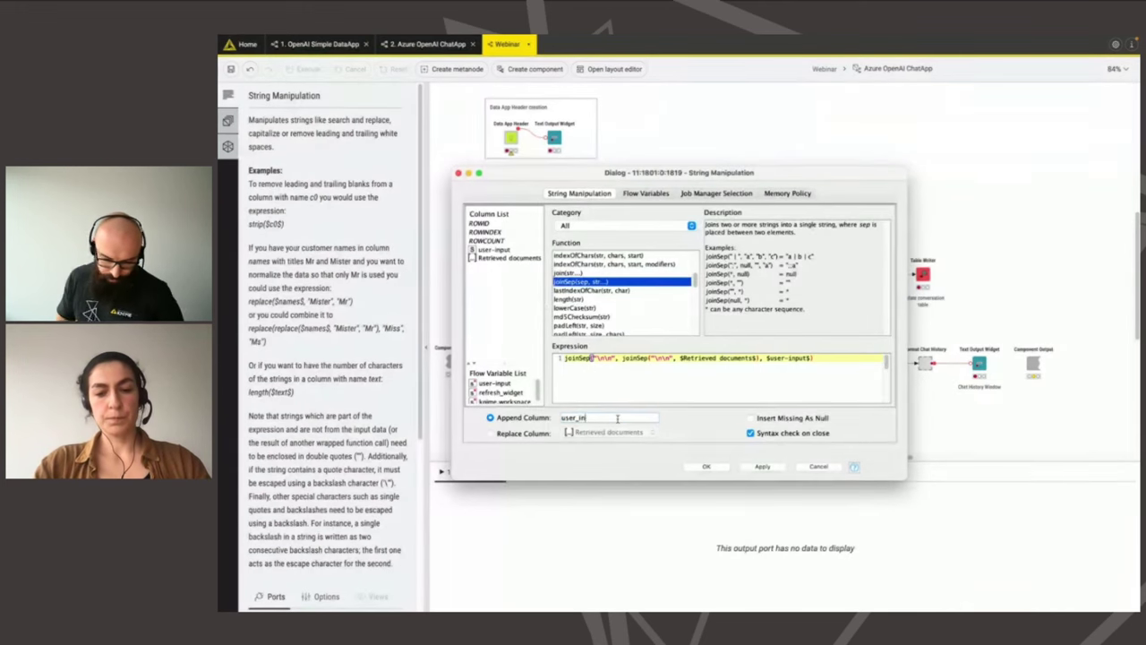
type("put_")
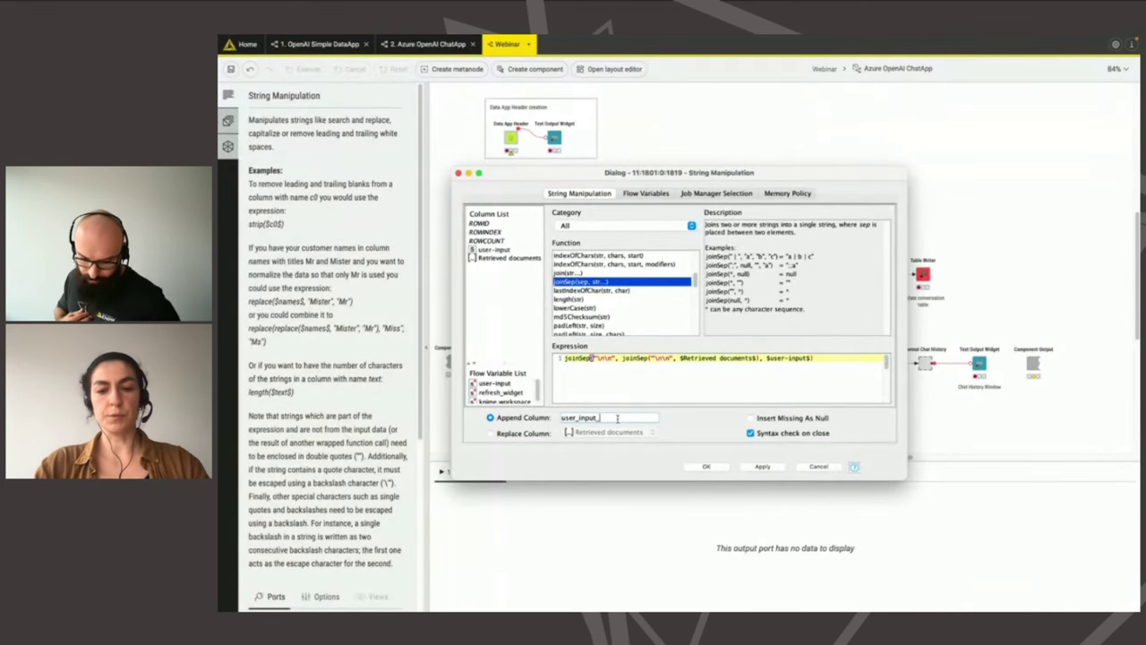
type("with_context")
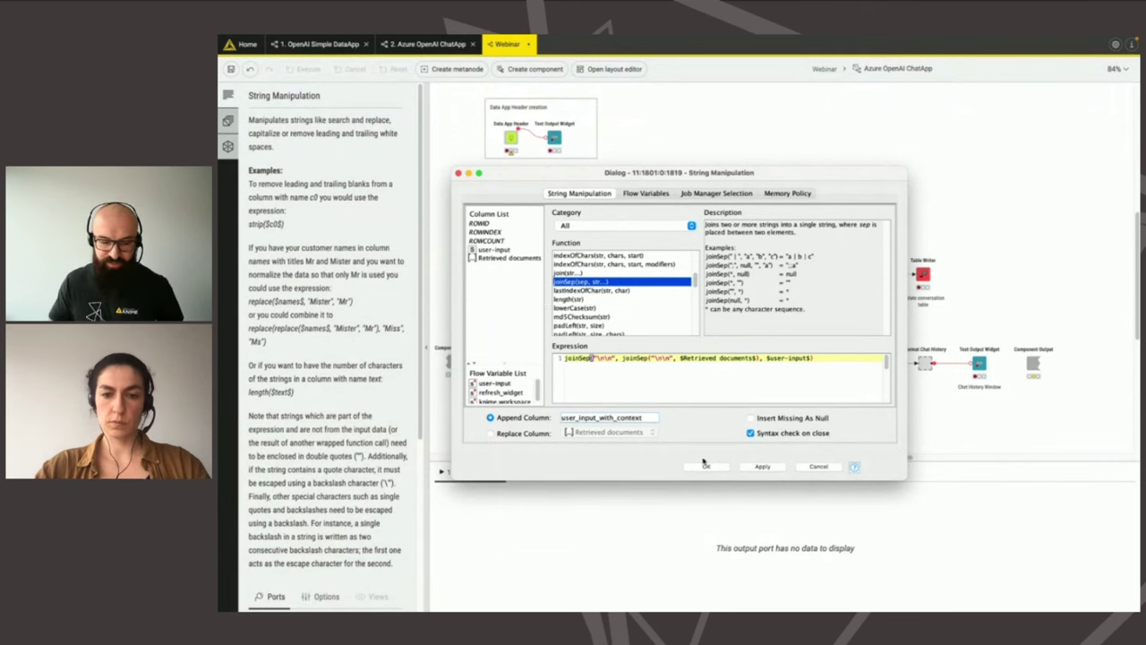
left_click(706, 466)
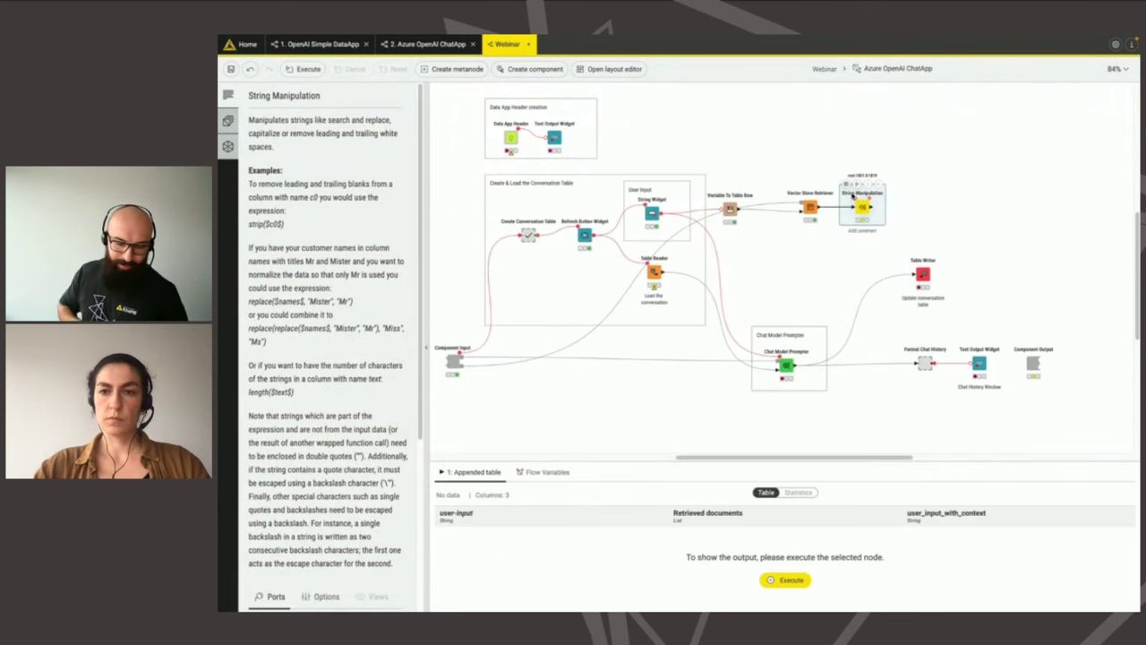
- Add a Table Row To Variable node after String Manipulation and include only the user_input_with_context column as output variable
left_click_drag(874, 208, 901, 208)
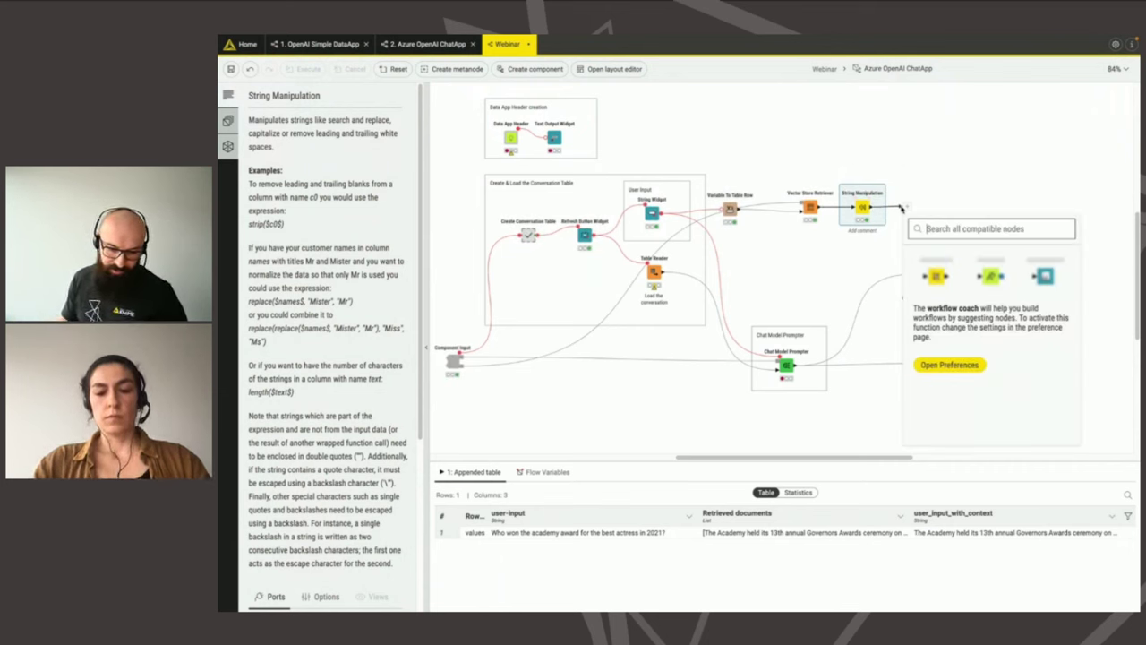
type("table row")
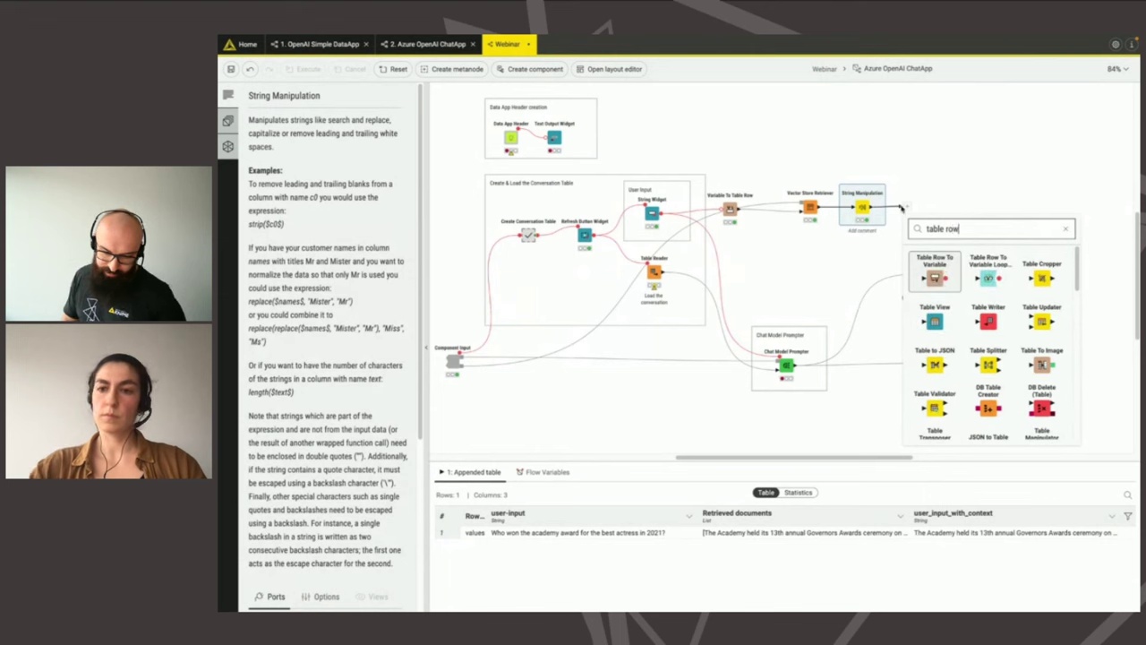
left_click(940, 275)
double_click(912, 208)
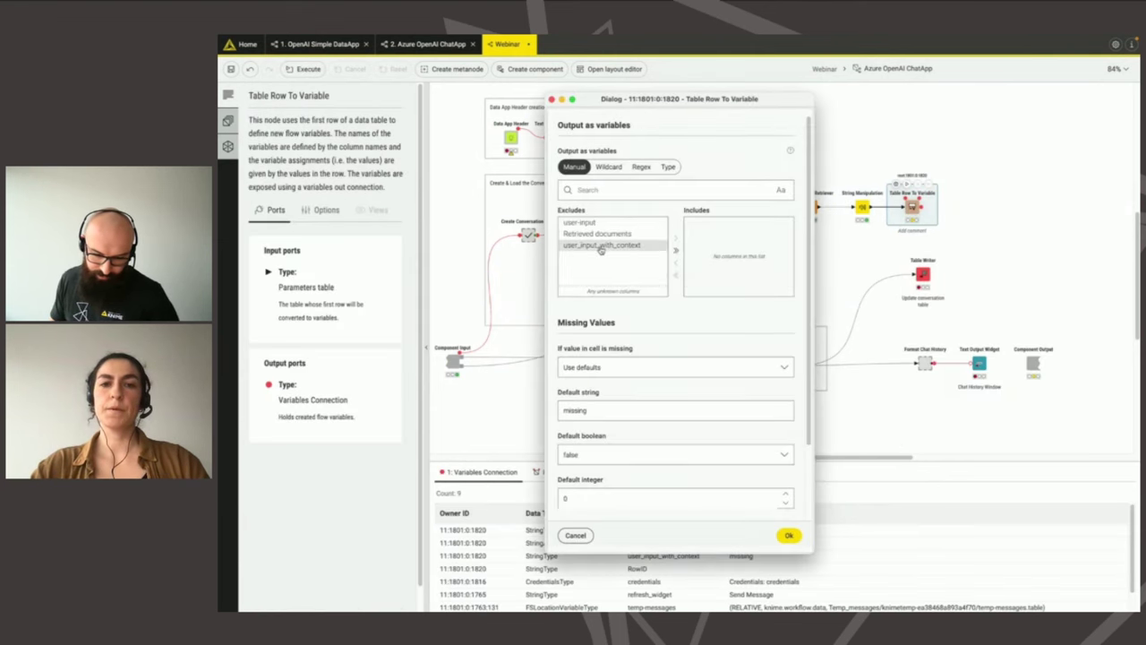
double_click(601, 246)
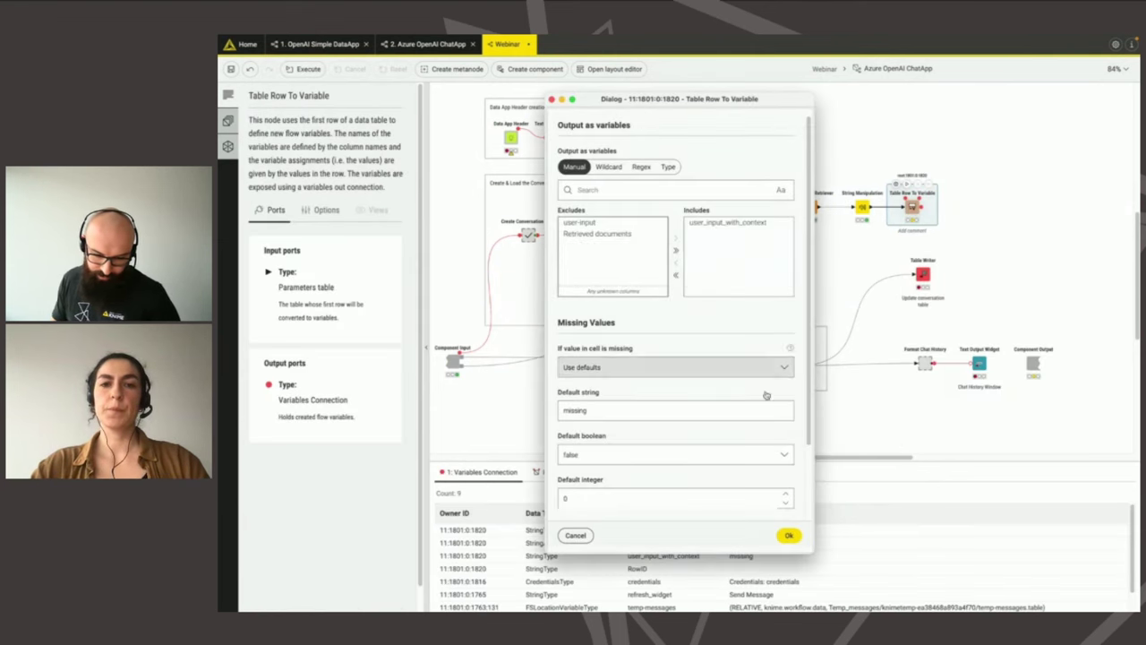
left_click(788, 536)
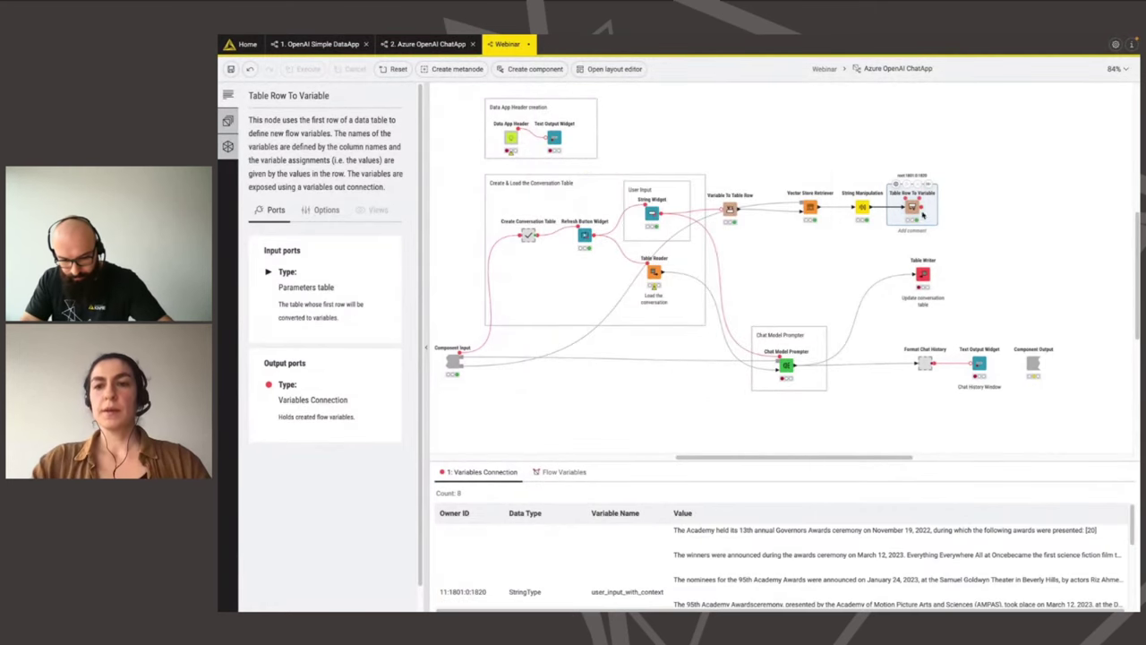
- Feed the Table Row To Variable output into the Chat Model Prompter and control its chat_message with the user_input_with_context variable
left_click_drag(924, 209, 781, 360)
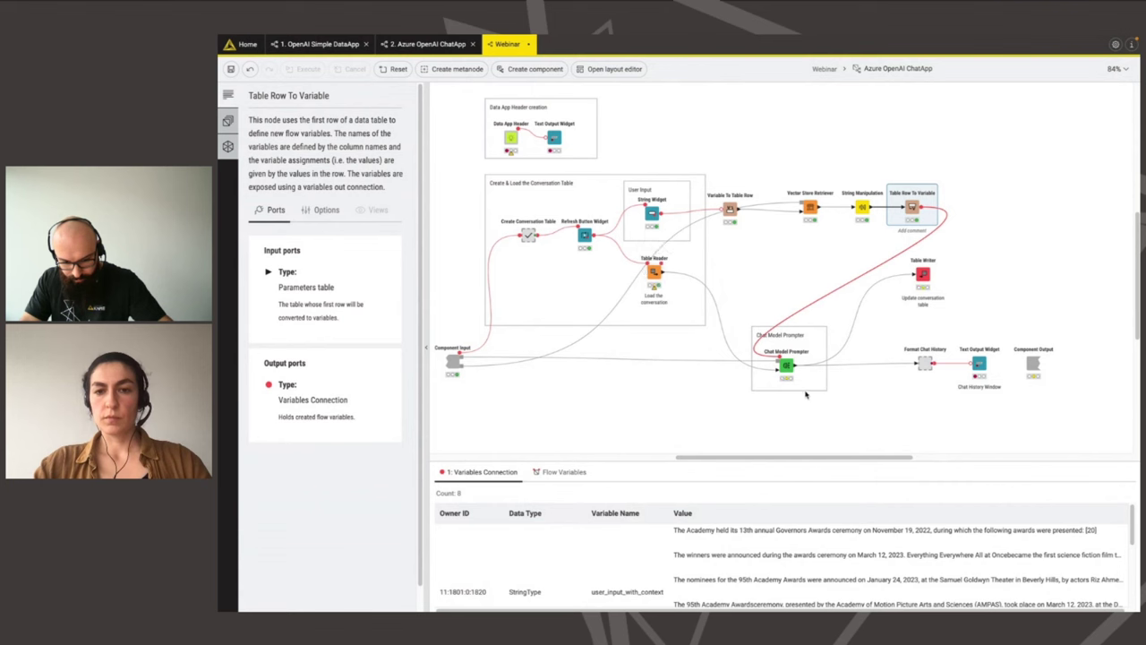
right_click(786, 366)
left_click(828, 391)
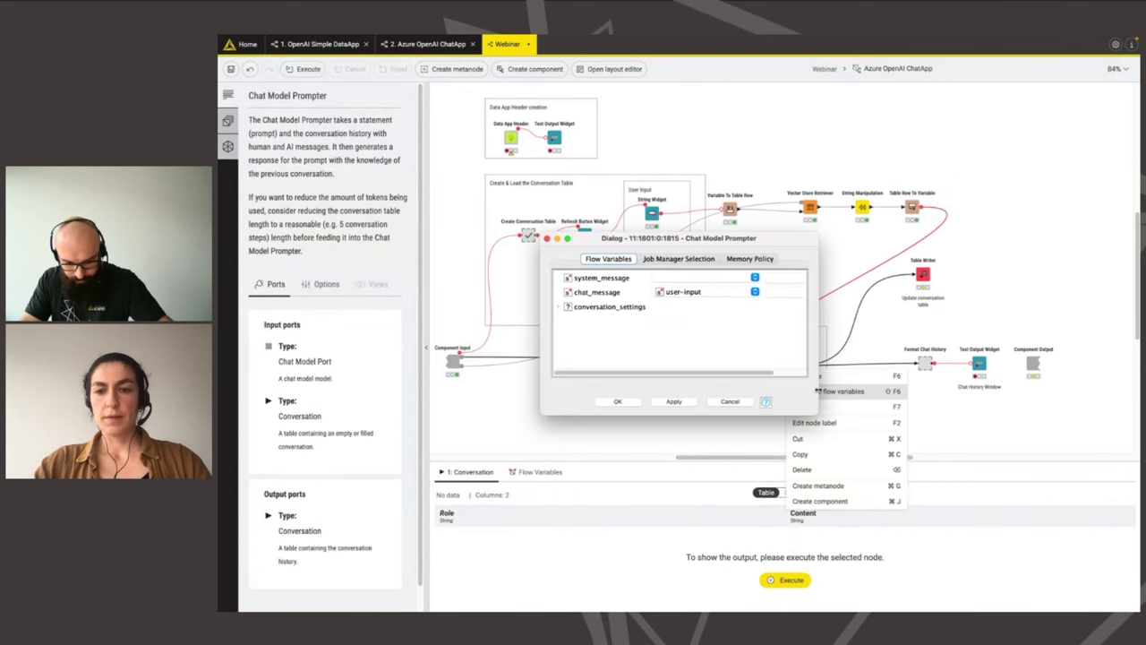
left_click_drag(719, 238, 601, 152)
left_click(596, 205)
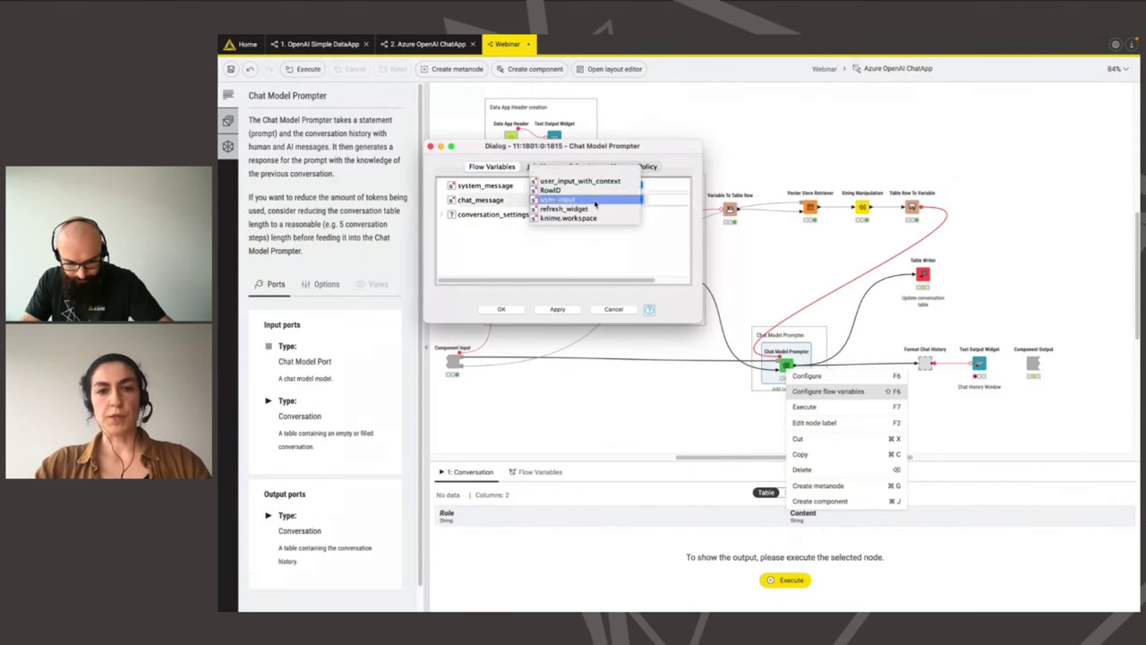
left_click(556, 183)
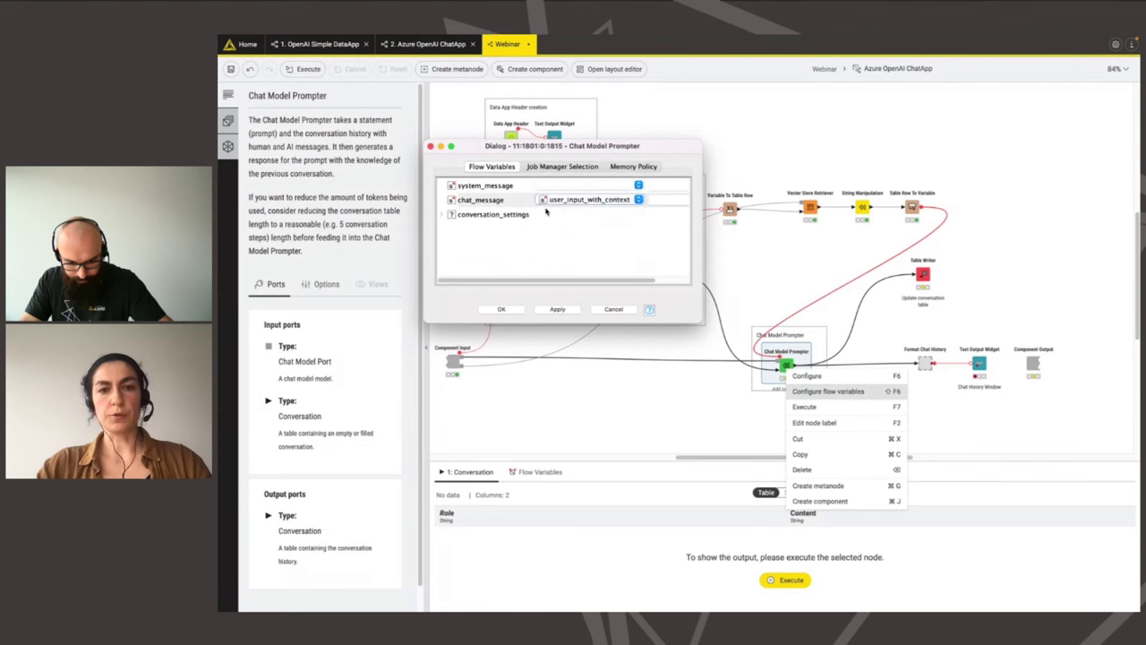
left_click(502, 310)
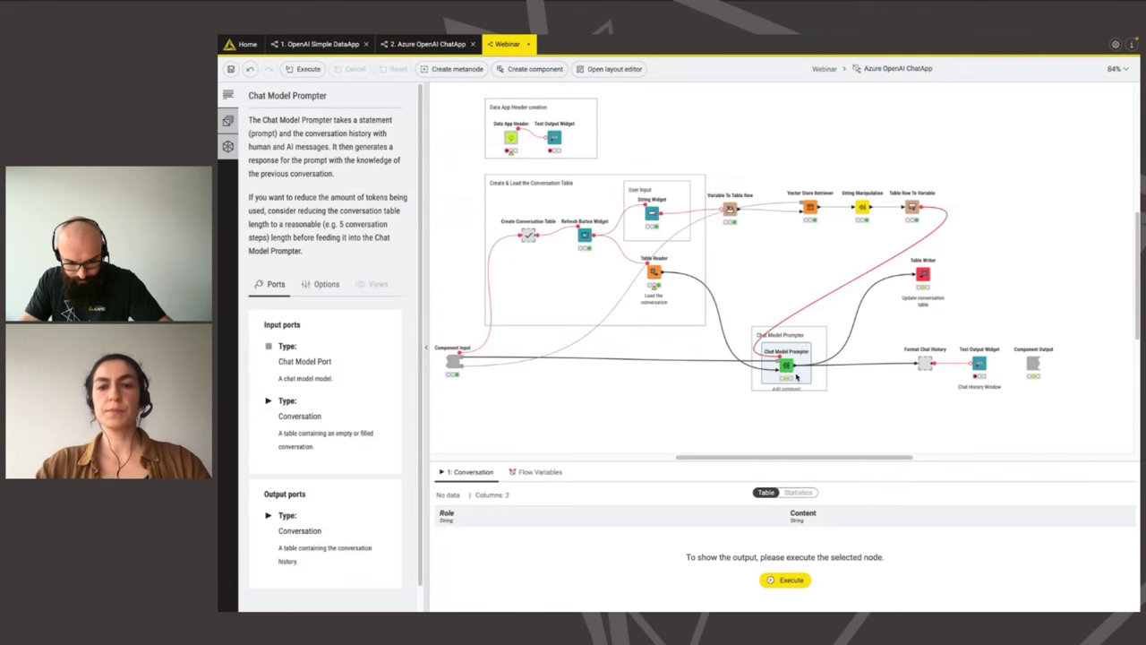
- Set the Chat Model Prompter's system message to "You are a helpful assistant"
double_click(786, 366)
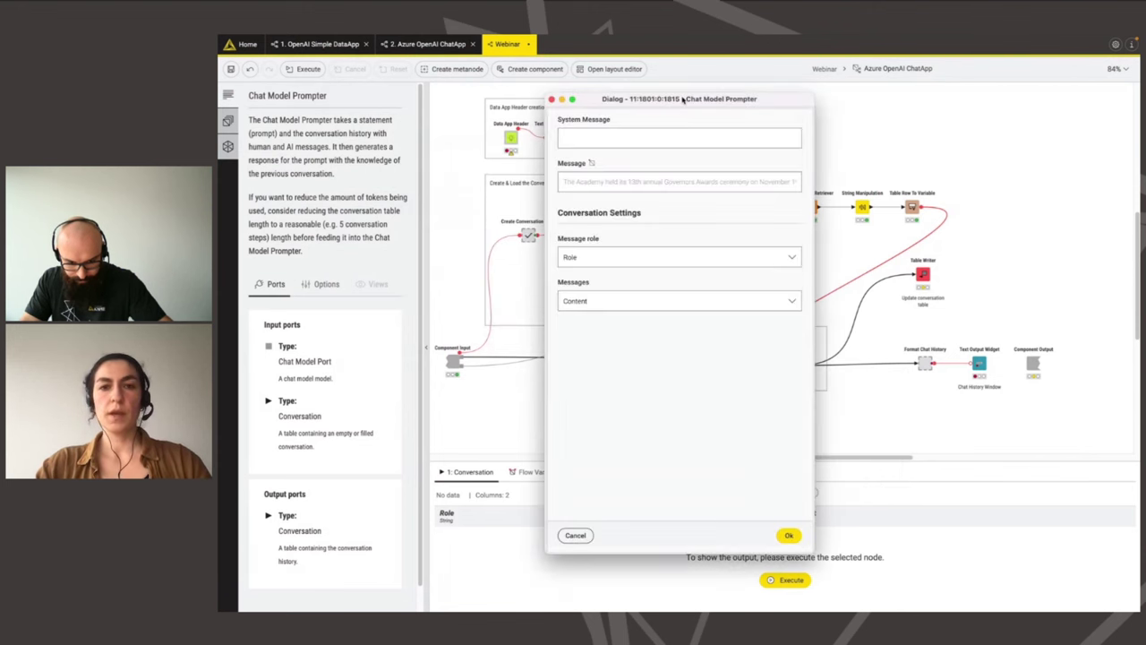
left_click_drag(687, 93, 613, 92)
left_click(553, 130)
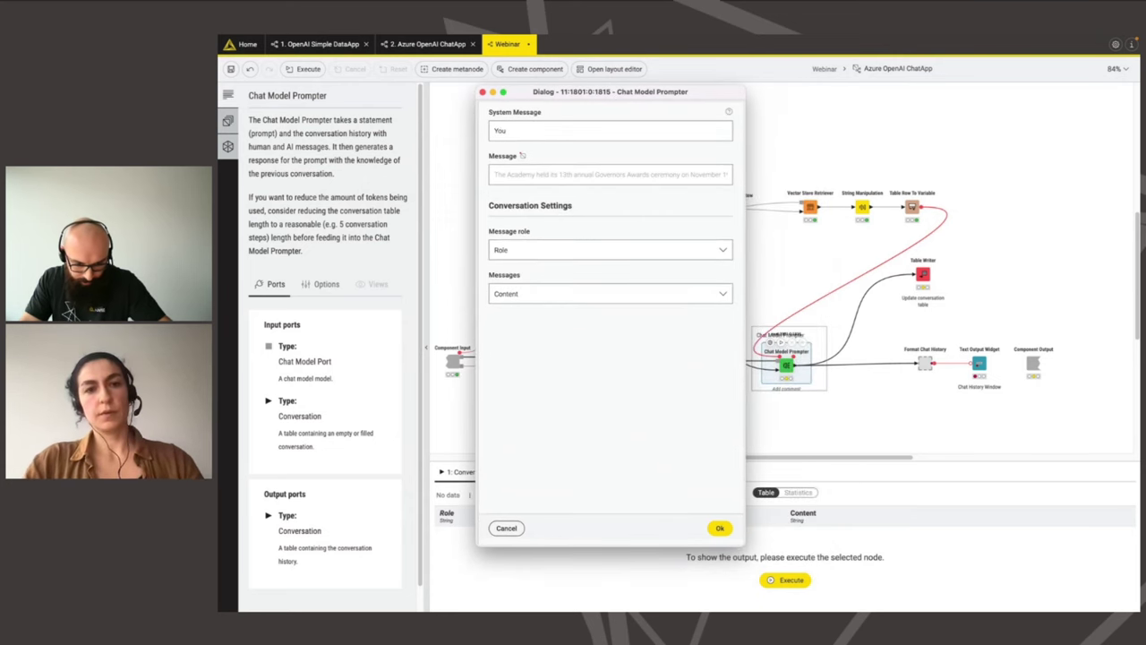
type("You are a helpful assistant")
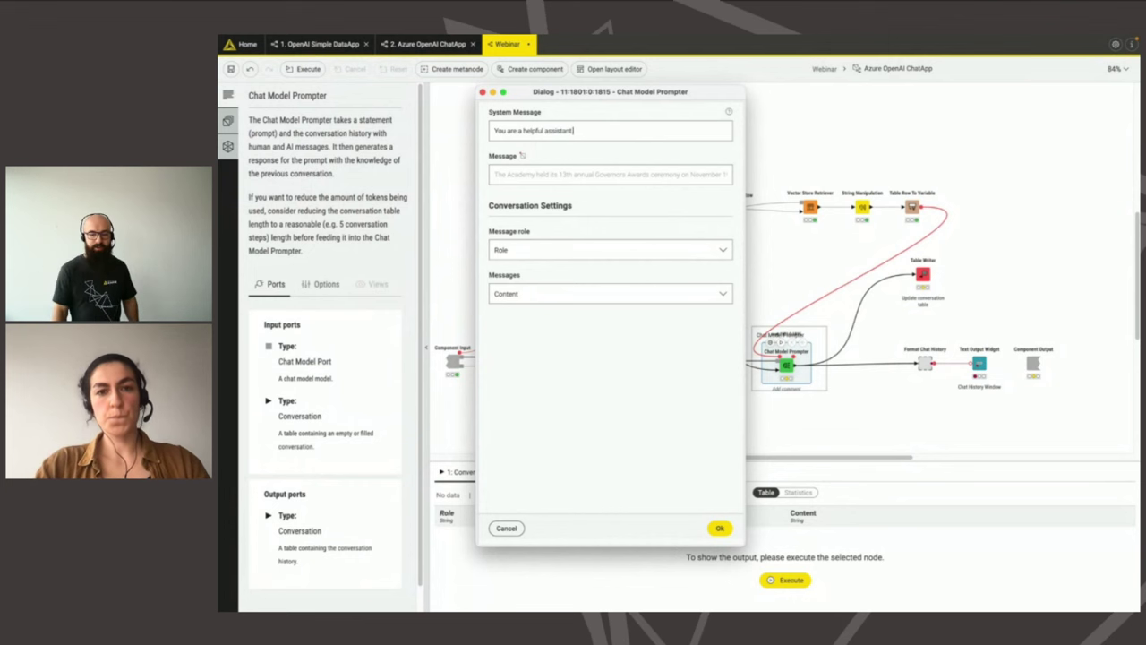
left_click(721, 529)
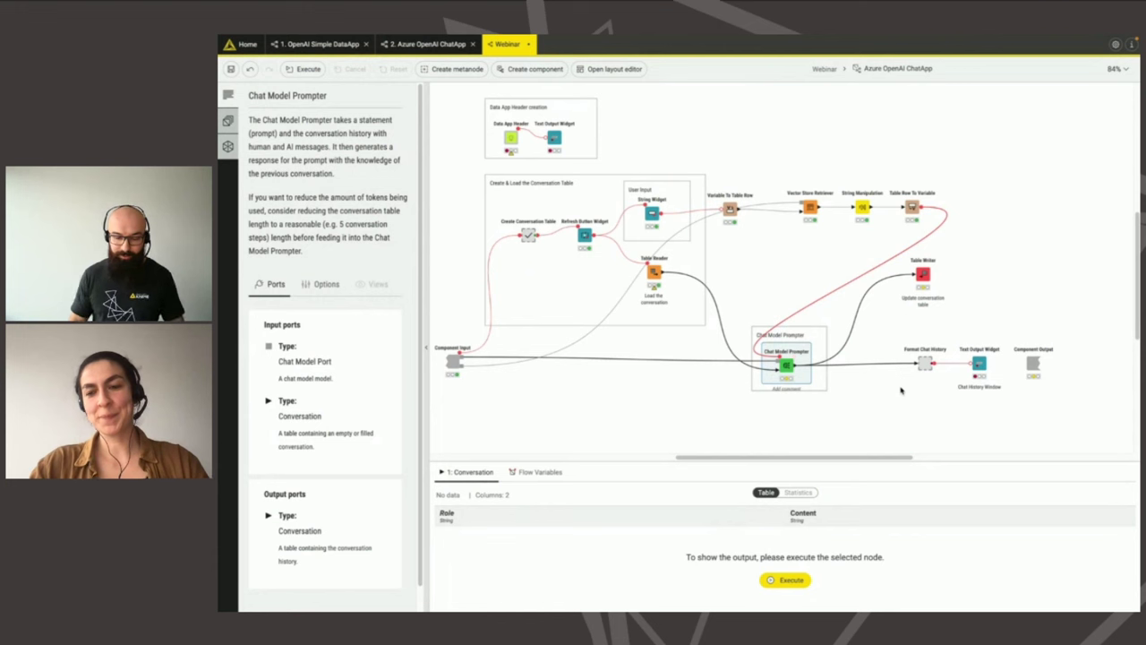
- Return to the parent Webinar workflow, then execute the Azure OpenAI ChatApp component and open its view
scroll(900, 388, "down", 1)
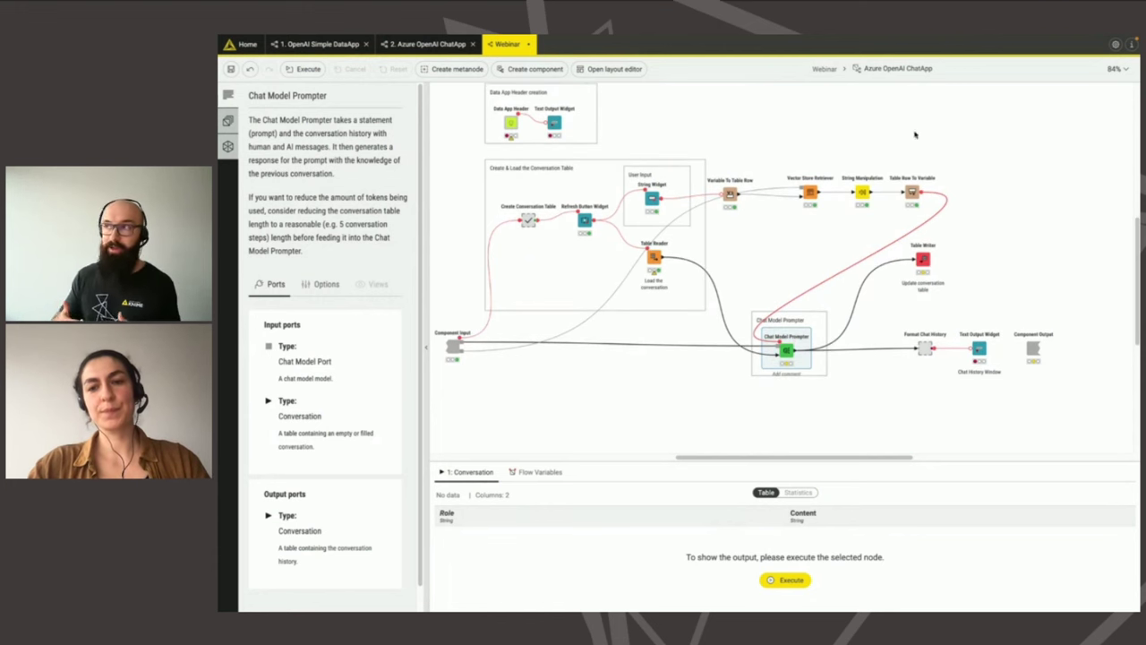
scroll(913, 134, "up", 1)
left_click(1054, 157)
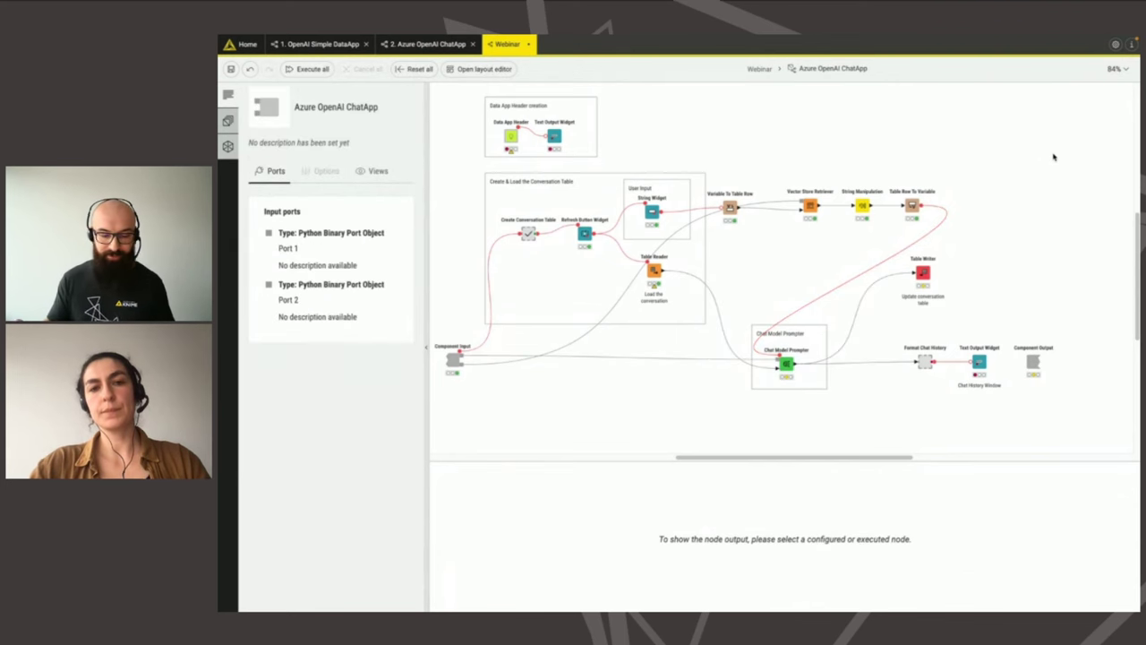
left_click(760, 68)
scroll(970, 255, "up", 1)
mouse_move(932, 184)
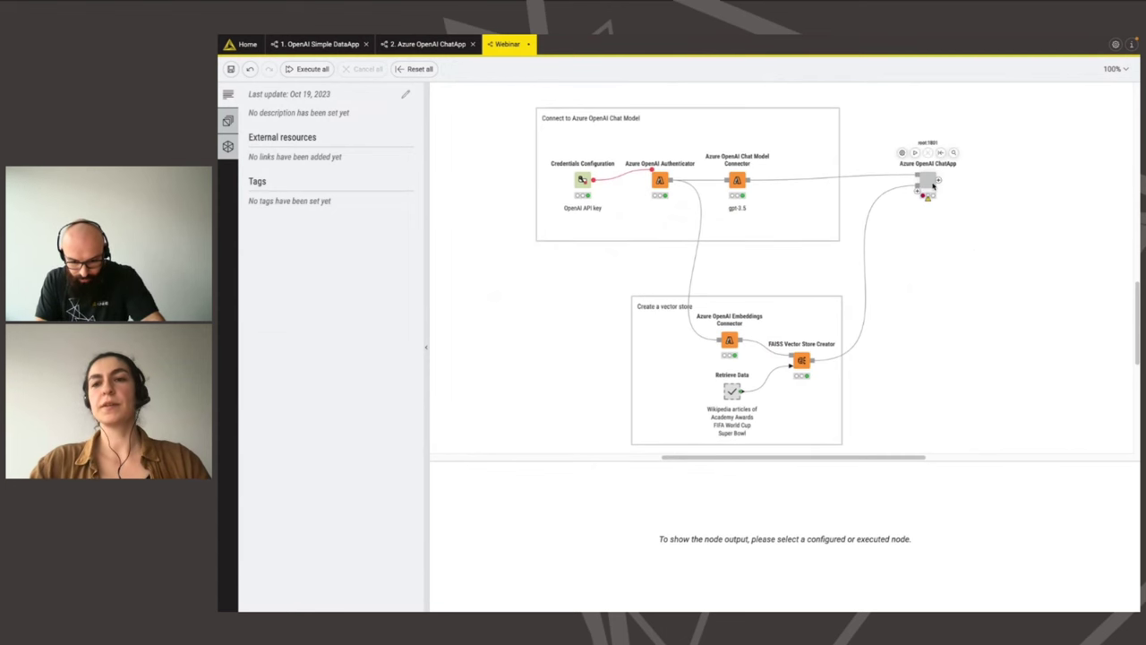
left_click(954, 154)
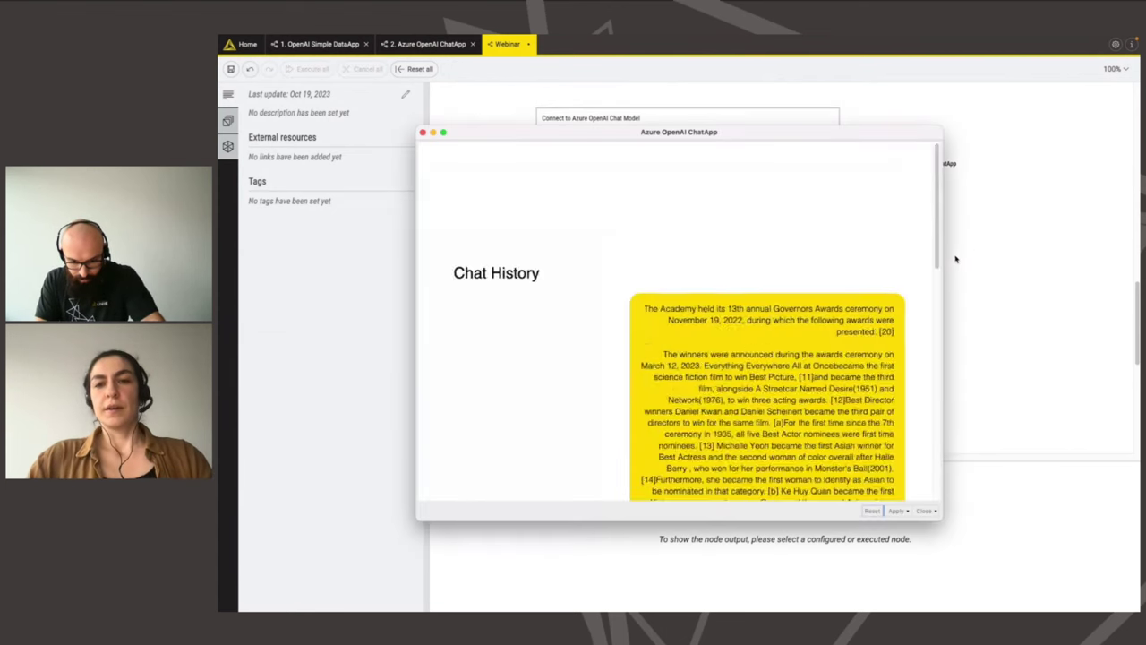
- Enlarge the chat app view, examine the context-enriched prompt and the model's reply in the chat history, and close it
left_click_drag(773, 144, 771, 108)
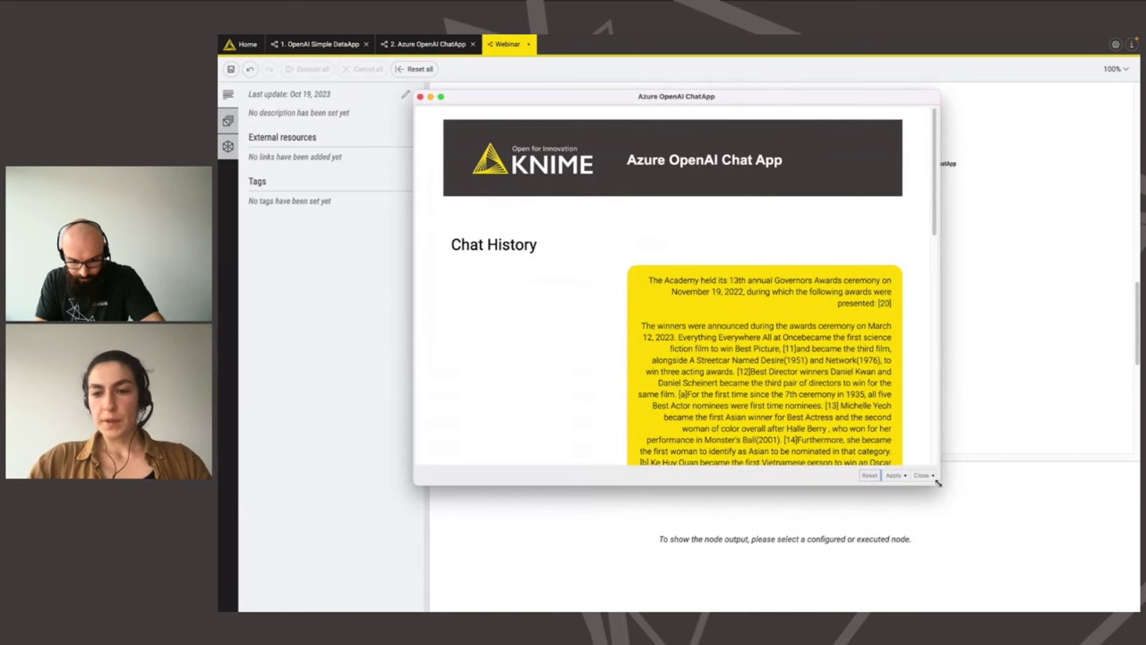
left_click_drag(939, 483, 1030, 557)
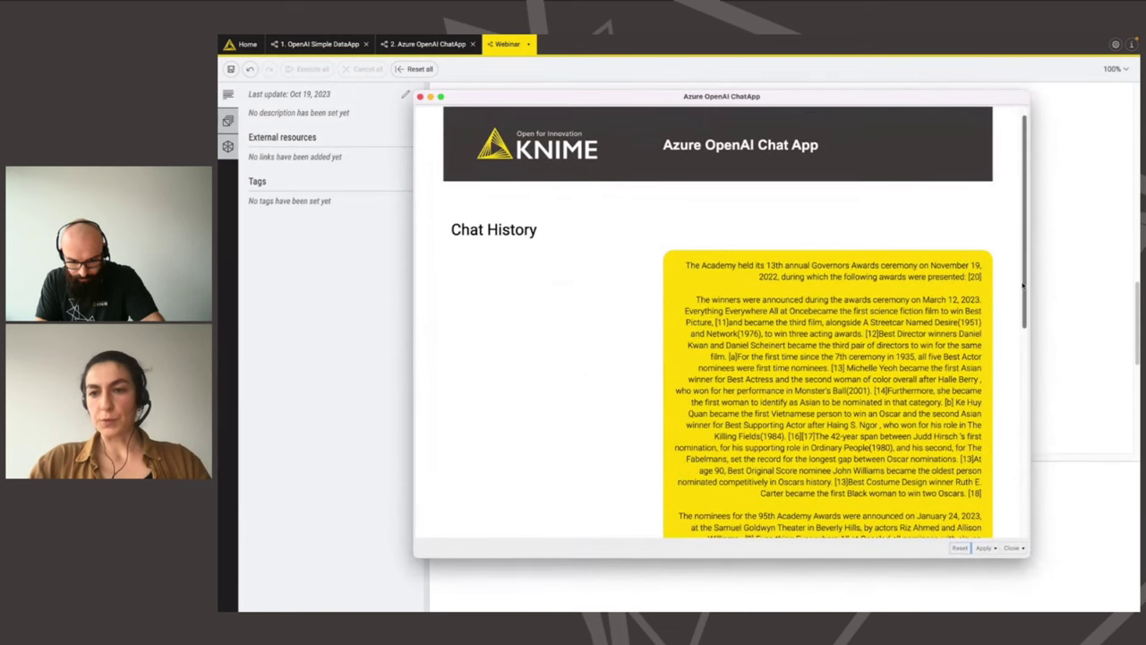
scroll(1026, 287, "down", 1)
left_click_drag(1026, 287, 1023, 362)
left_click_drag(1026, 247, 1033, 351)
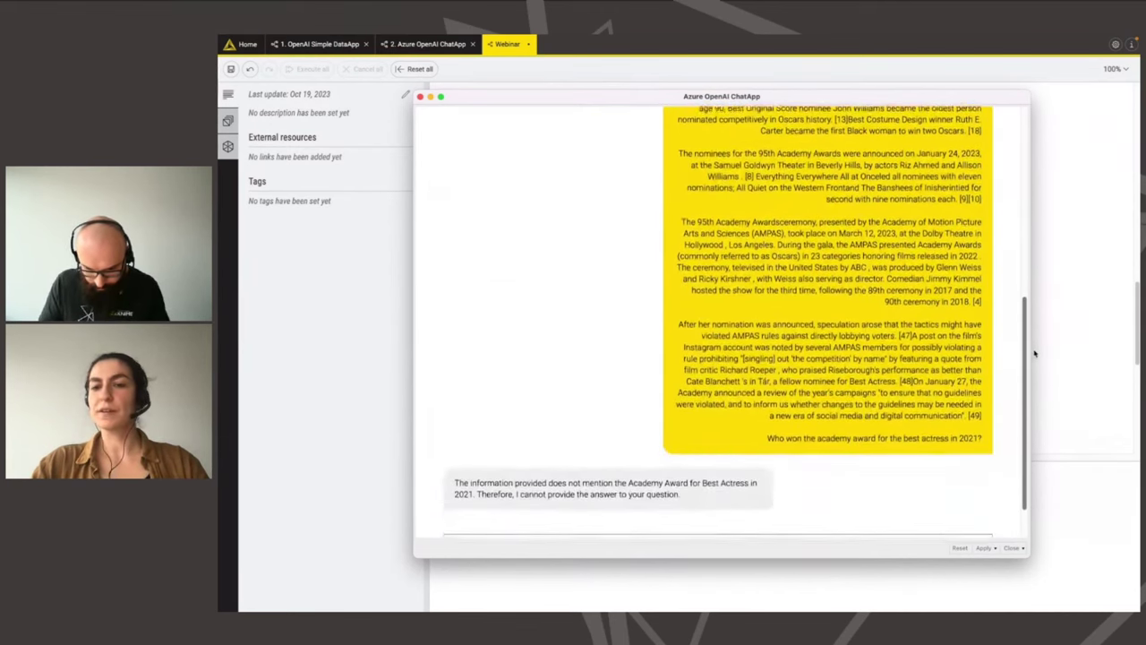
triple_click(903, 437)
left_click(849, 432)
scroll(849, 432, "down", 2)
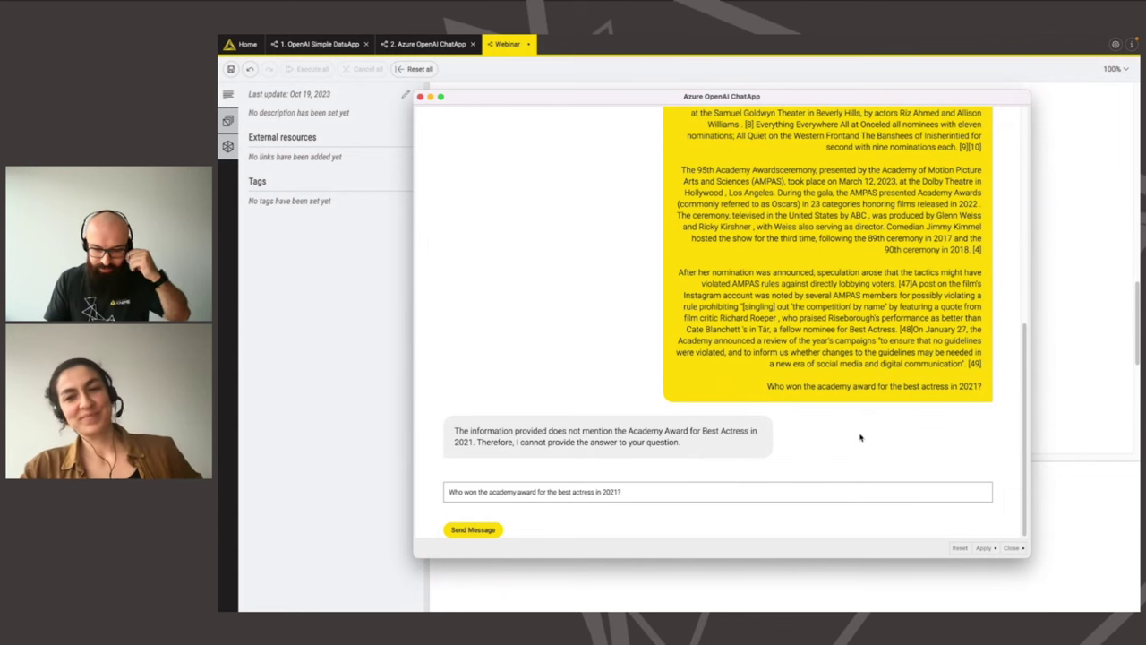
scroll(857, 387, "up", 5)
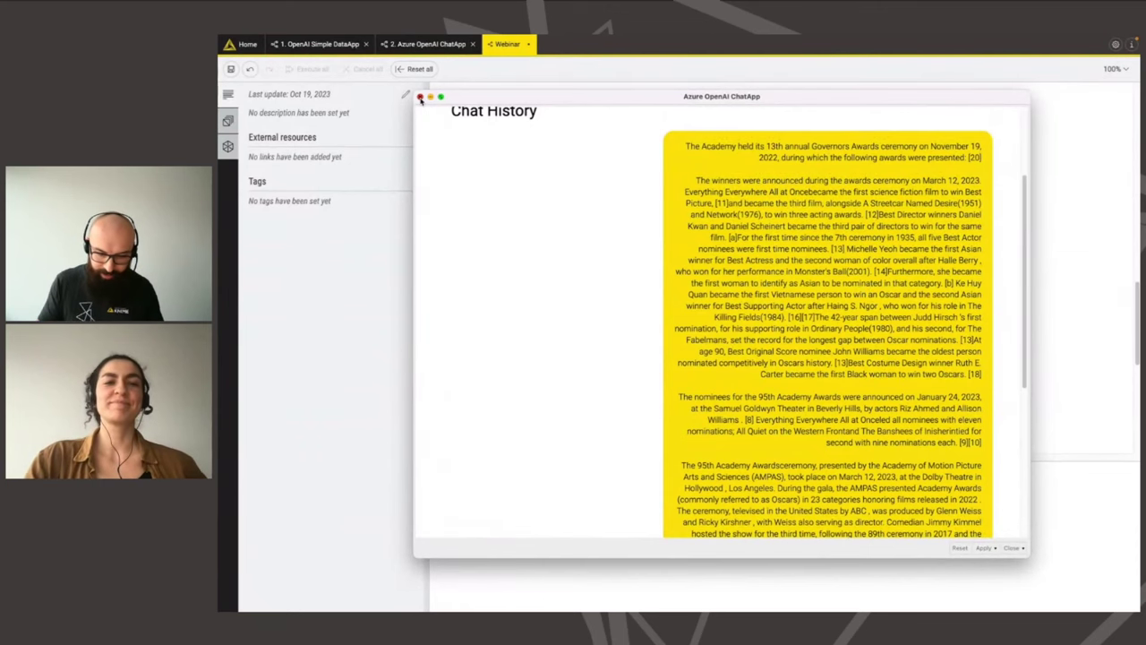
left_click(421, 97)
- In the chat app's String Manipulation expression, insert "Please use the provided context for answering questions:" before the retrieved documents and apply the node reset
double_click(929, 180)
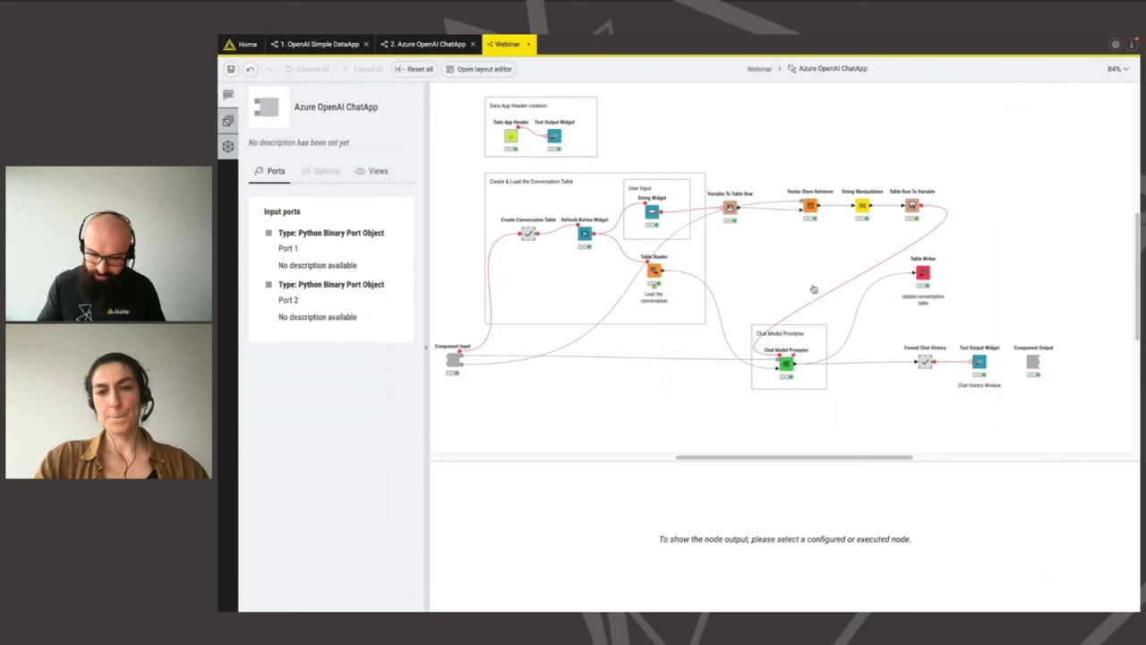
double_click(862, 207)
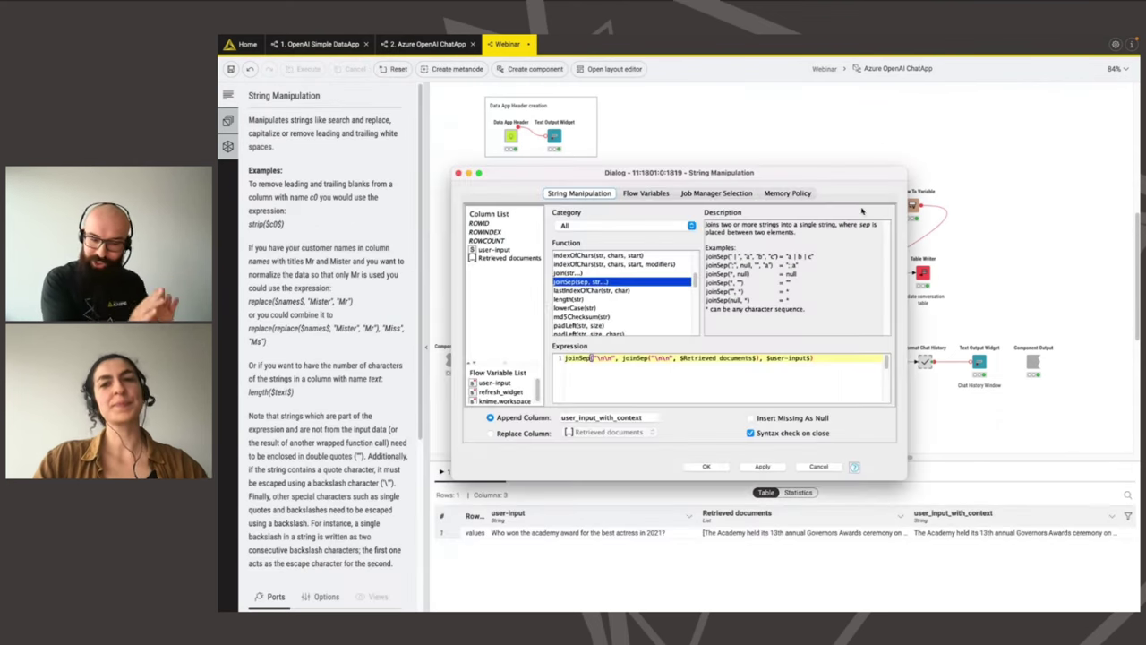
left_click_drag(778, 173, 772, 133)
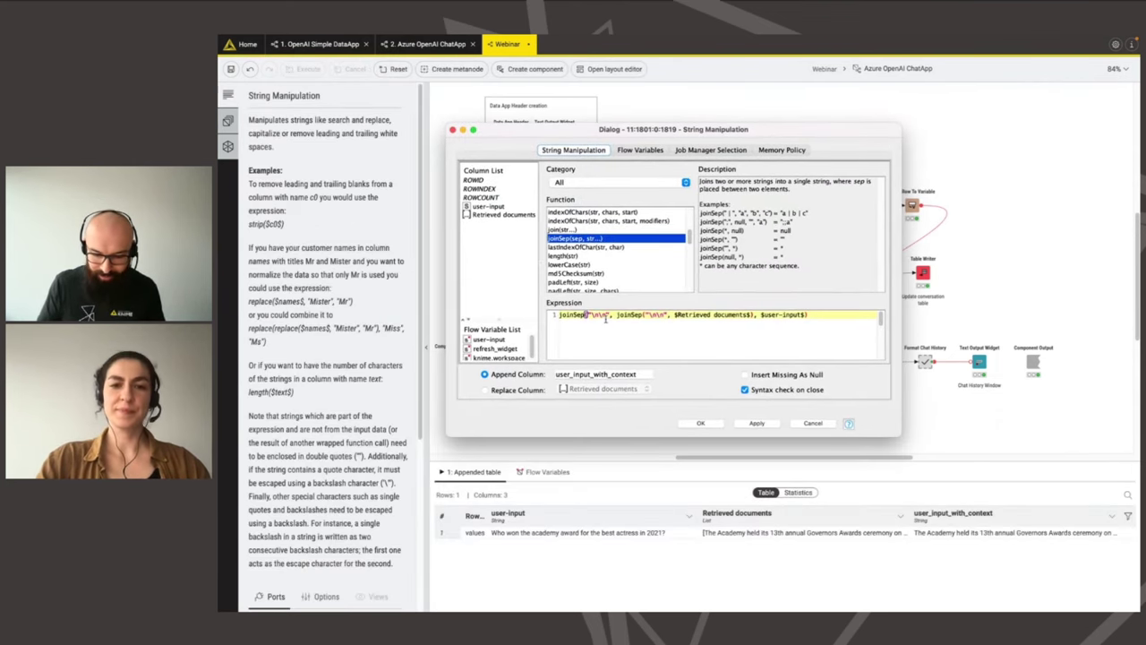
left_click(616, 315)
type("\"Pl")
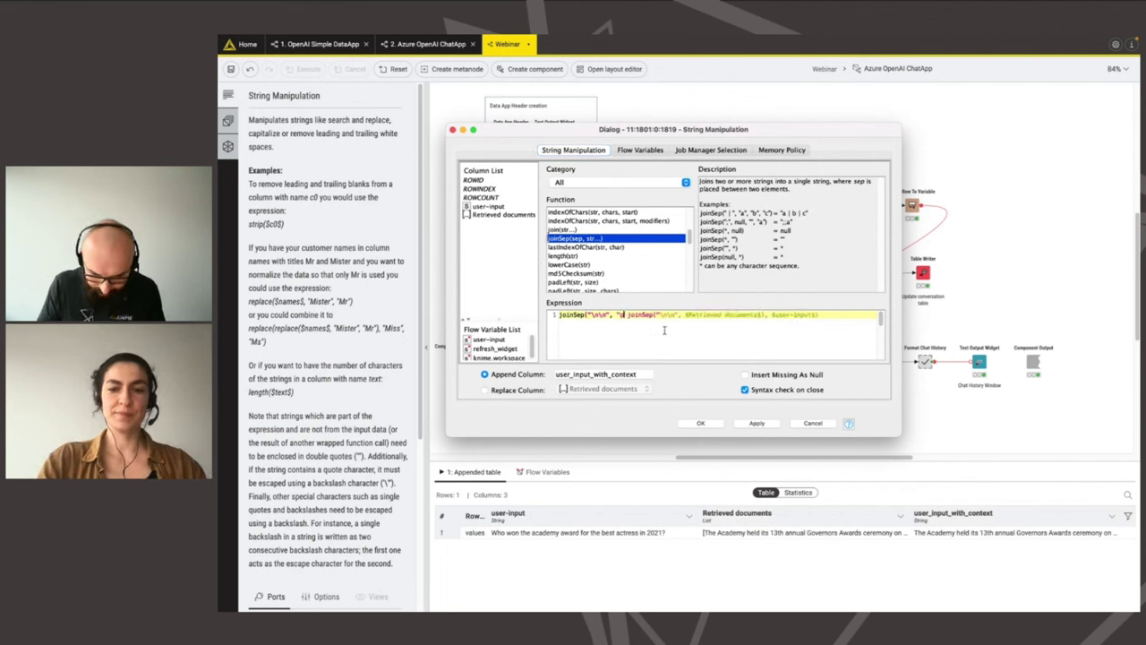
key("BackSpace")
type("lease ")
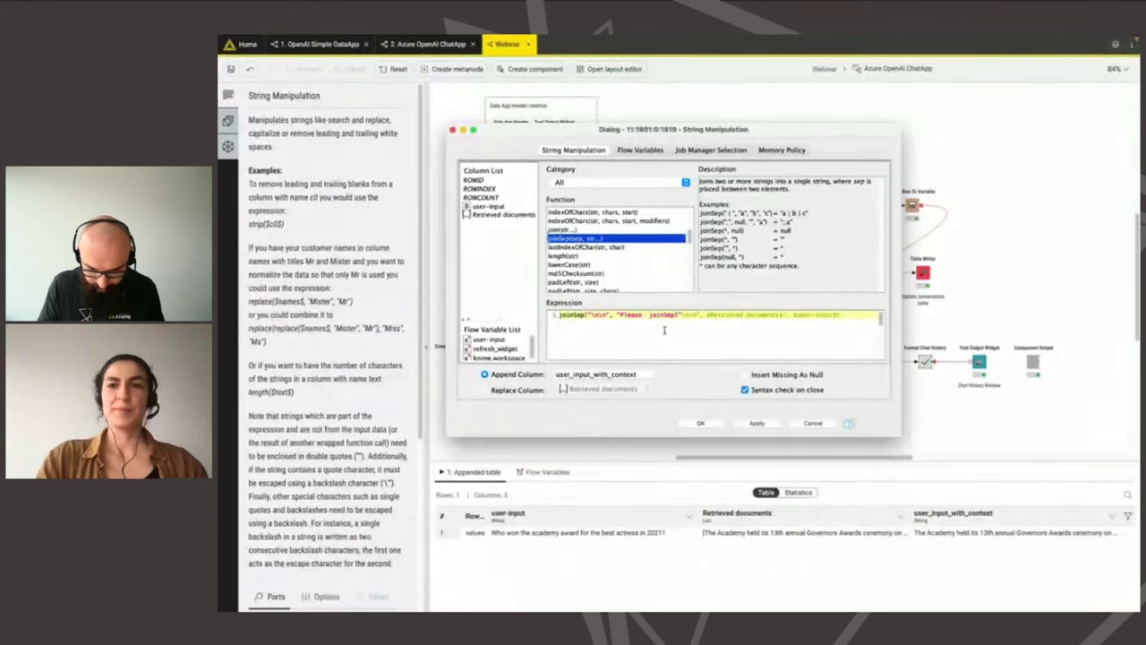
type("use the provided")
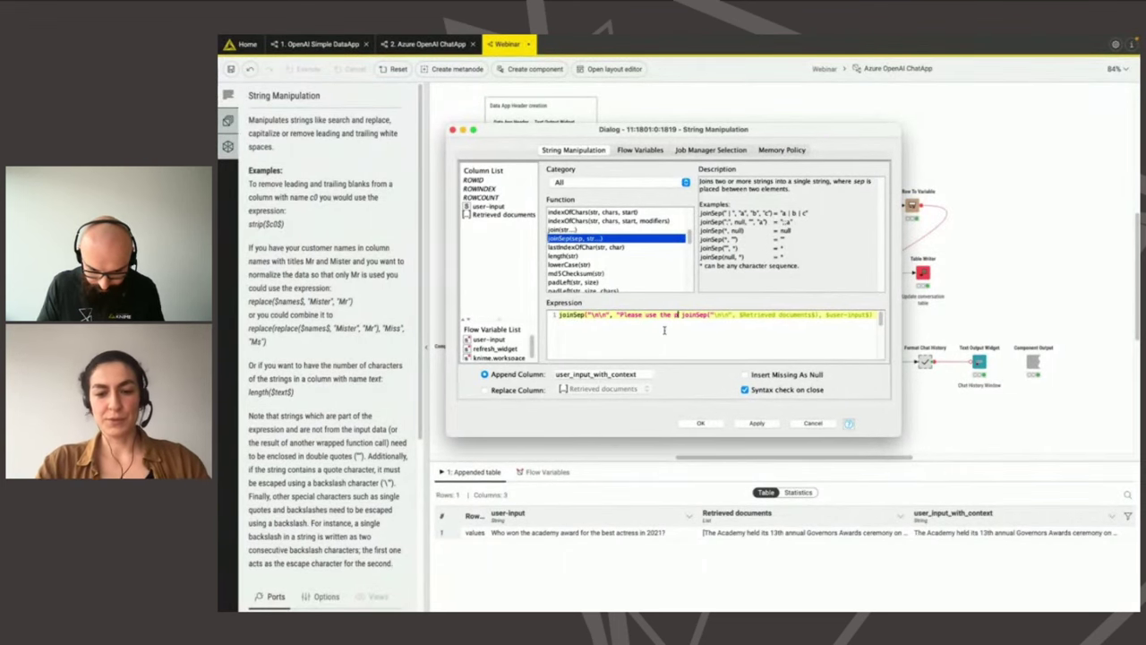
type(" context")
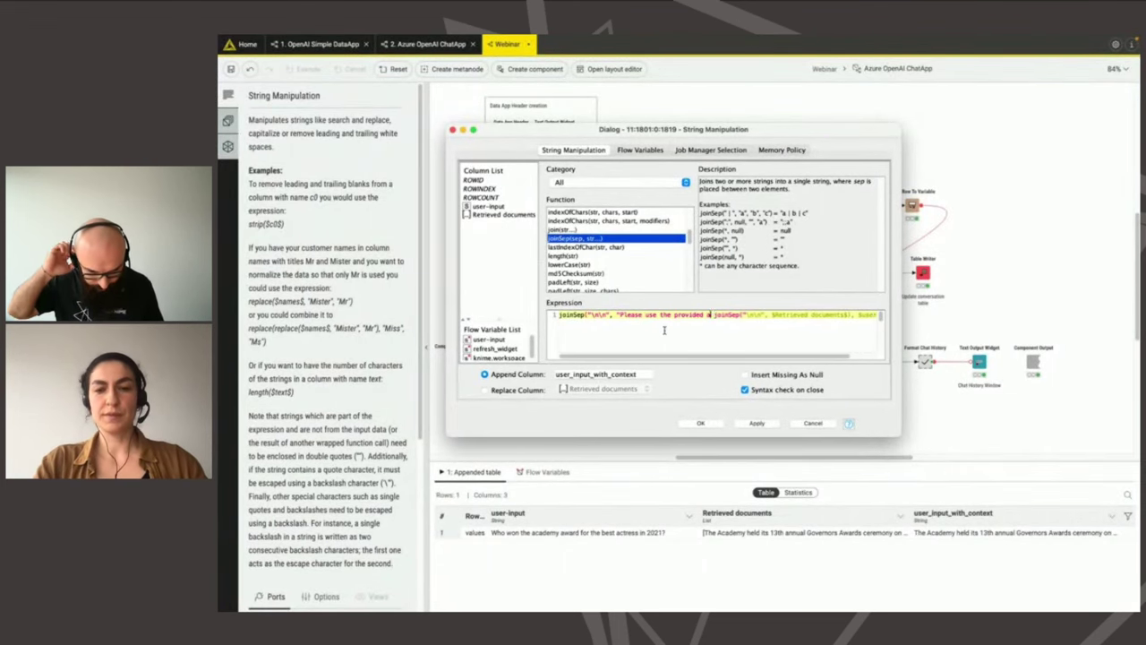
type(" for answering")
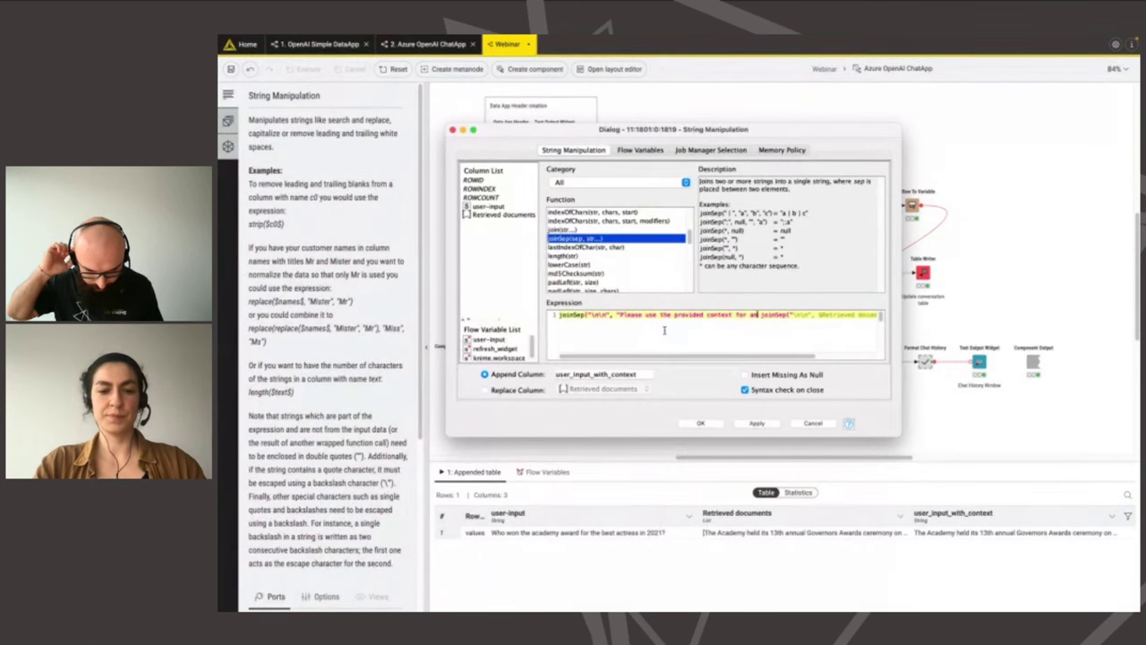
type(" question")
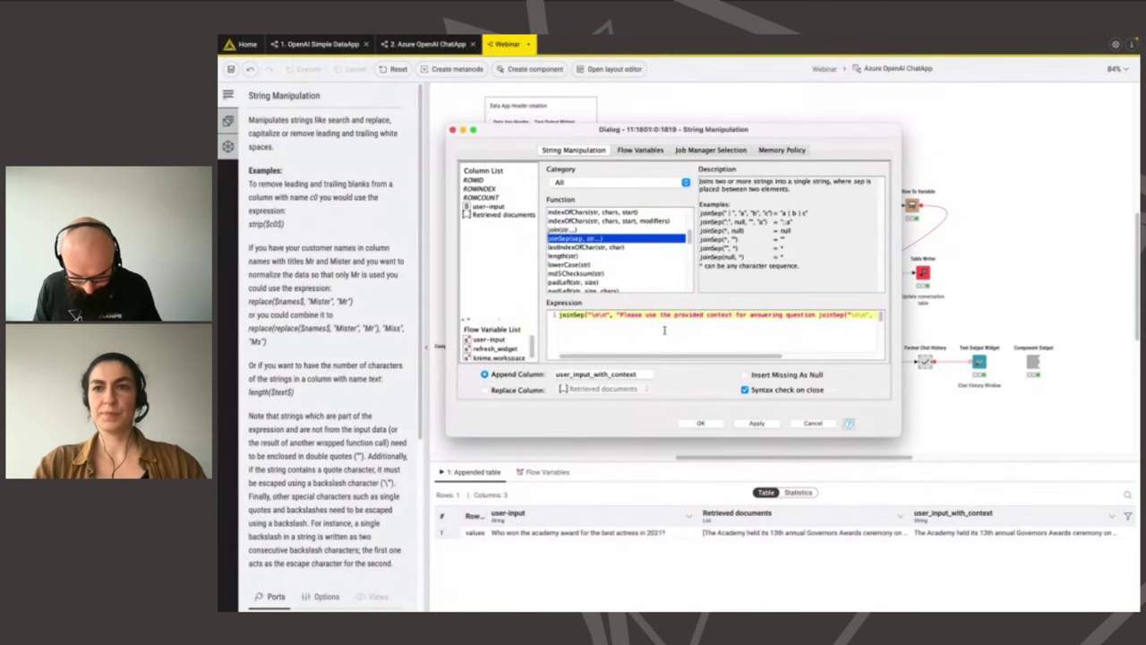
type("s:\"")
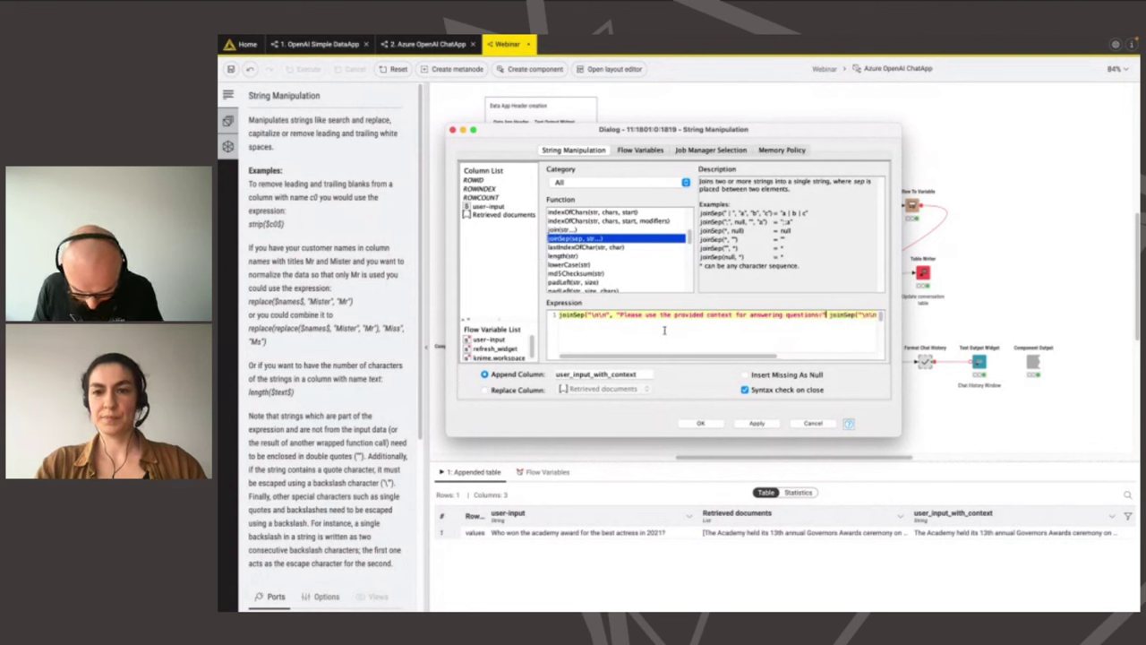
type(",")
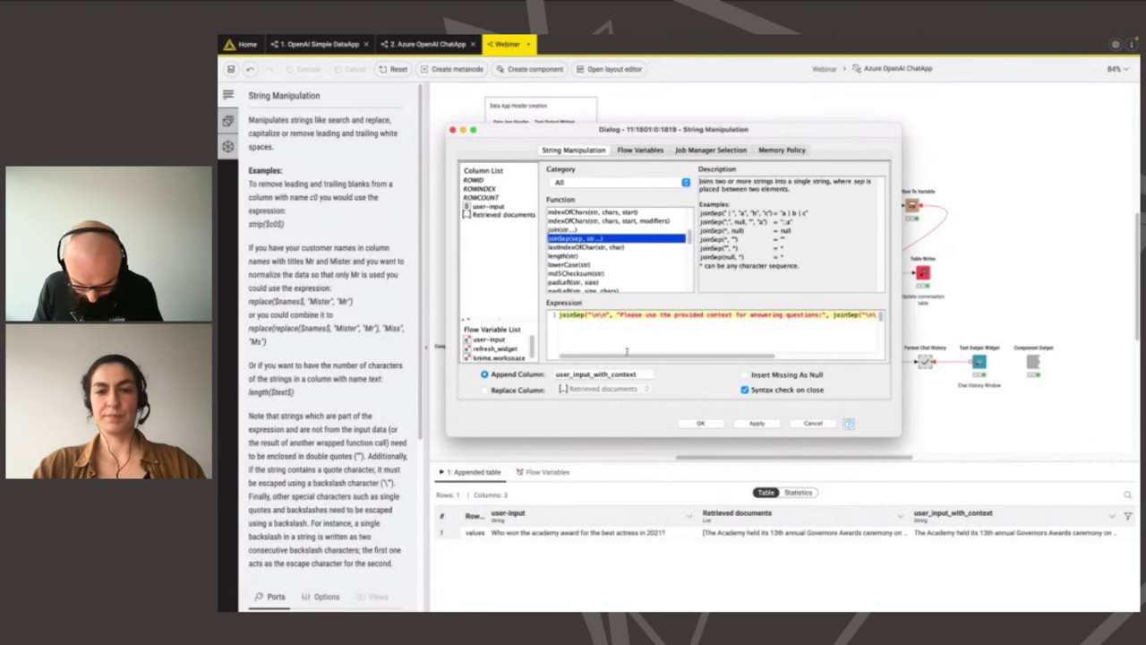
left_click(702, 424)
left_click(784, 297)
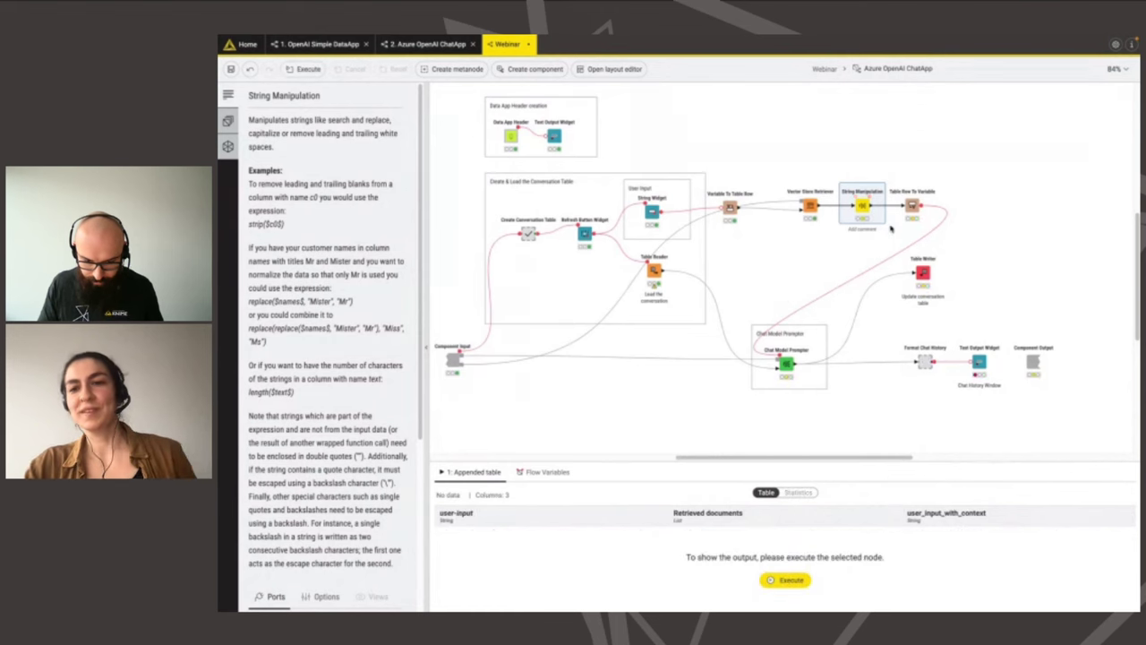
- Return to the Webinar workflow, run the Azure OpenAI ChatApp component, examine the instructed prompt and reply in its enlarged view, and close it
left_click(836, 70)
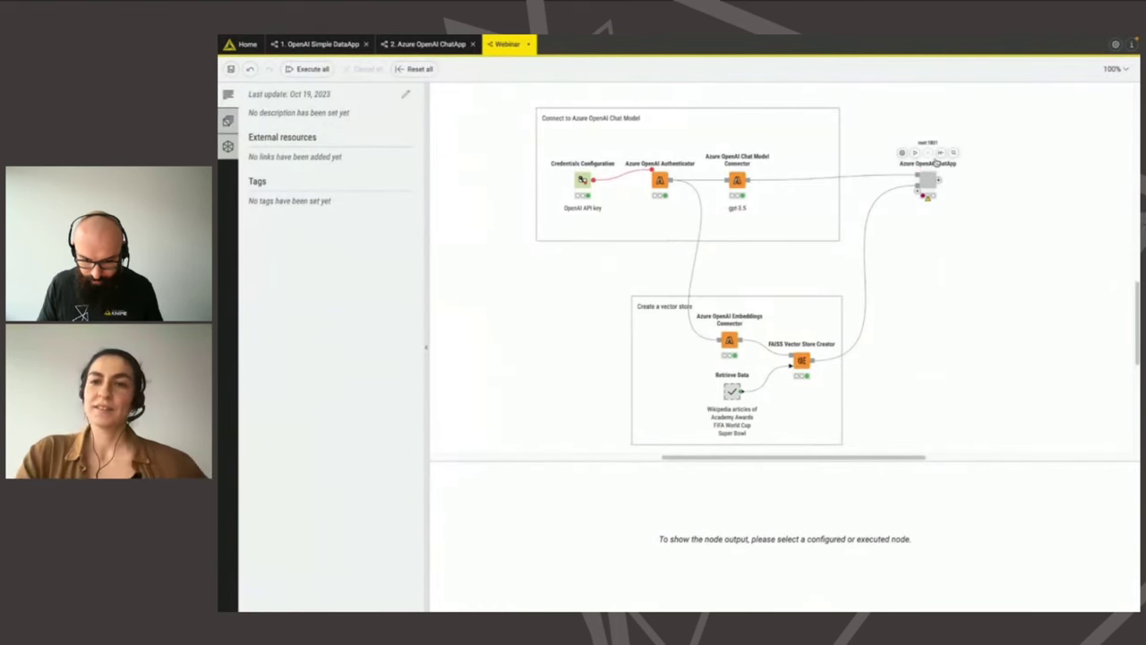
double_click(926, 183)
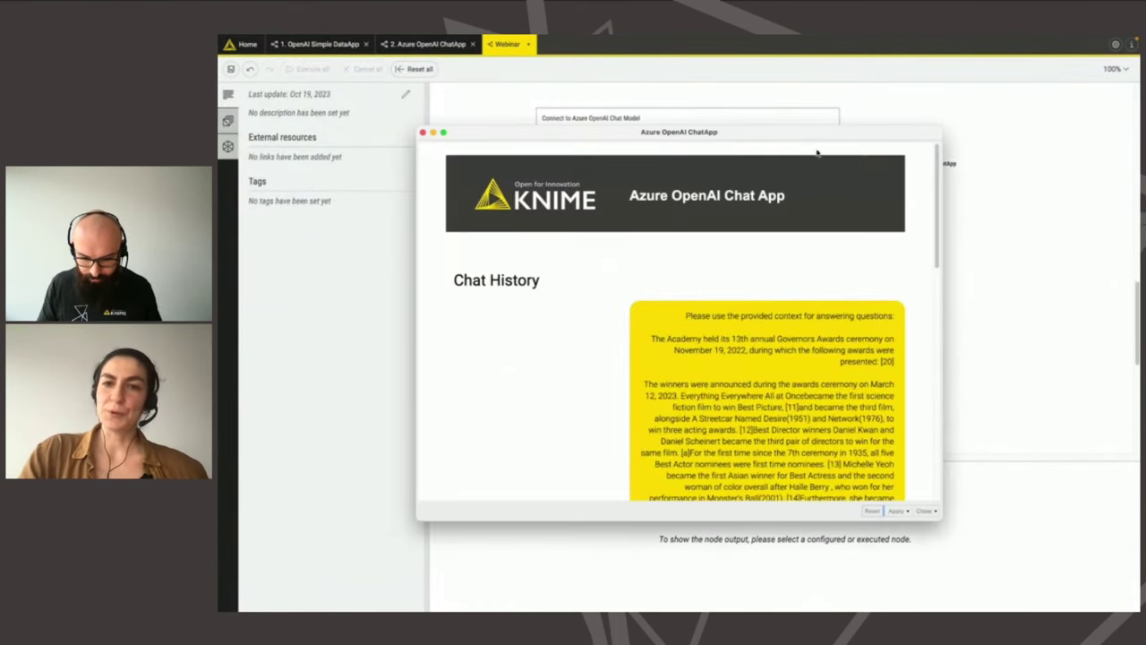
left_click_drag(807, 134, 798, 84)
left_click_drag(932, 466, 997, 532)
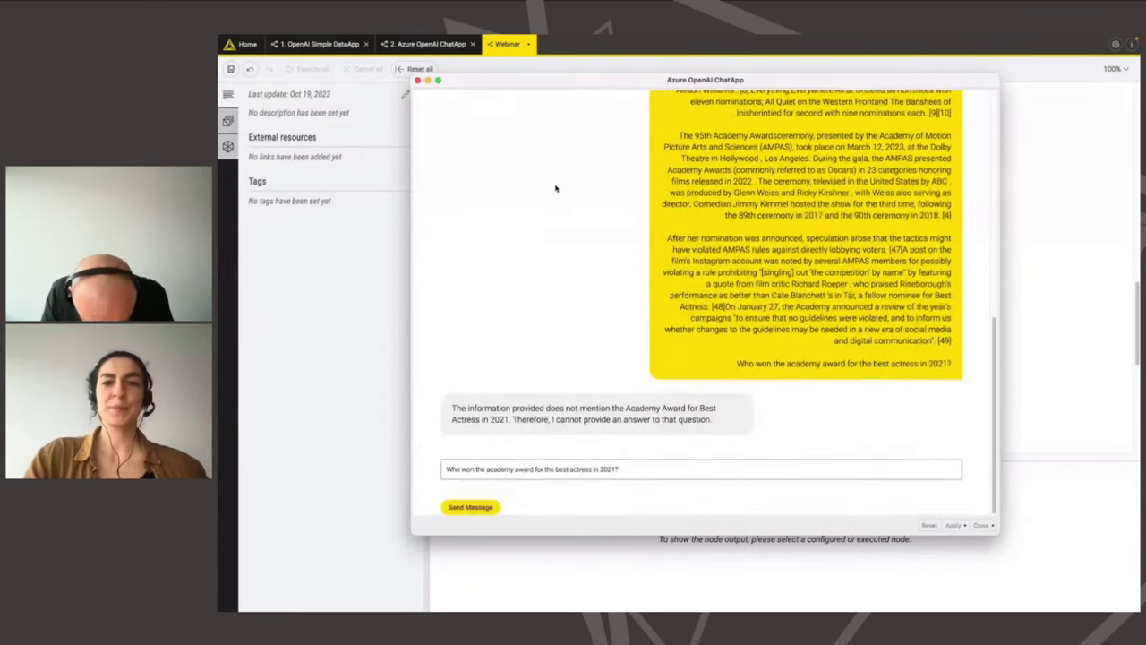
left_click(417, 80)
- Inside the Azure OpenAI ChatApp component, change the year in the String Widget's default question to 2023 and apply the node reset
mouse_move(932, 185)
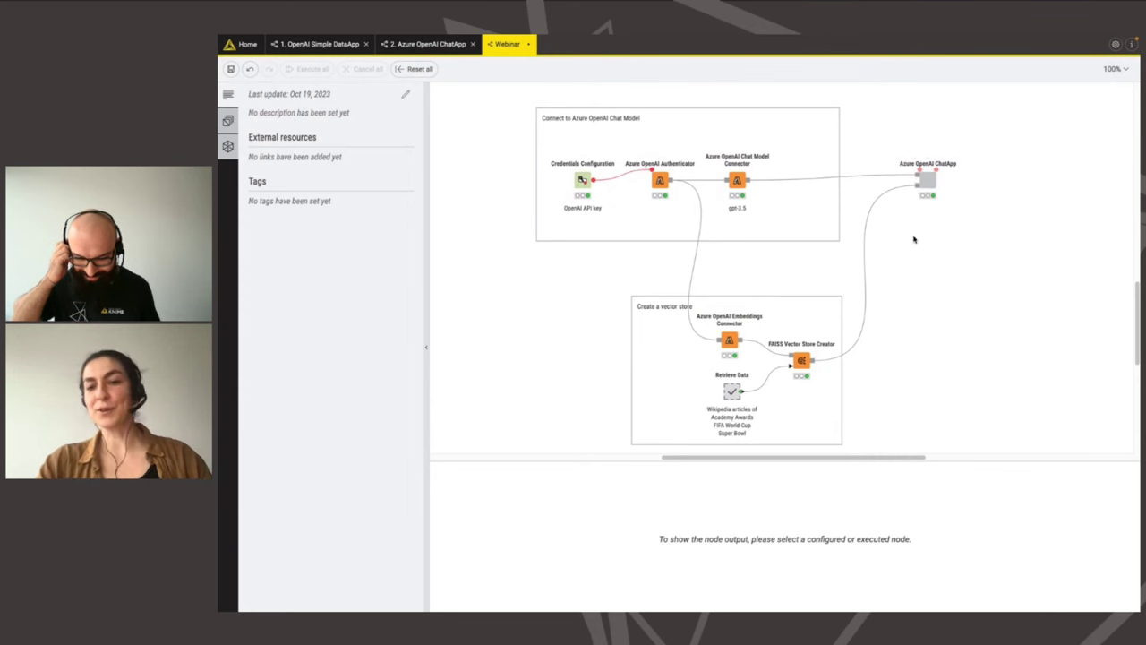
double_click(930, 184)
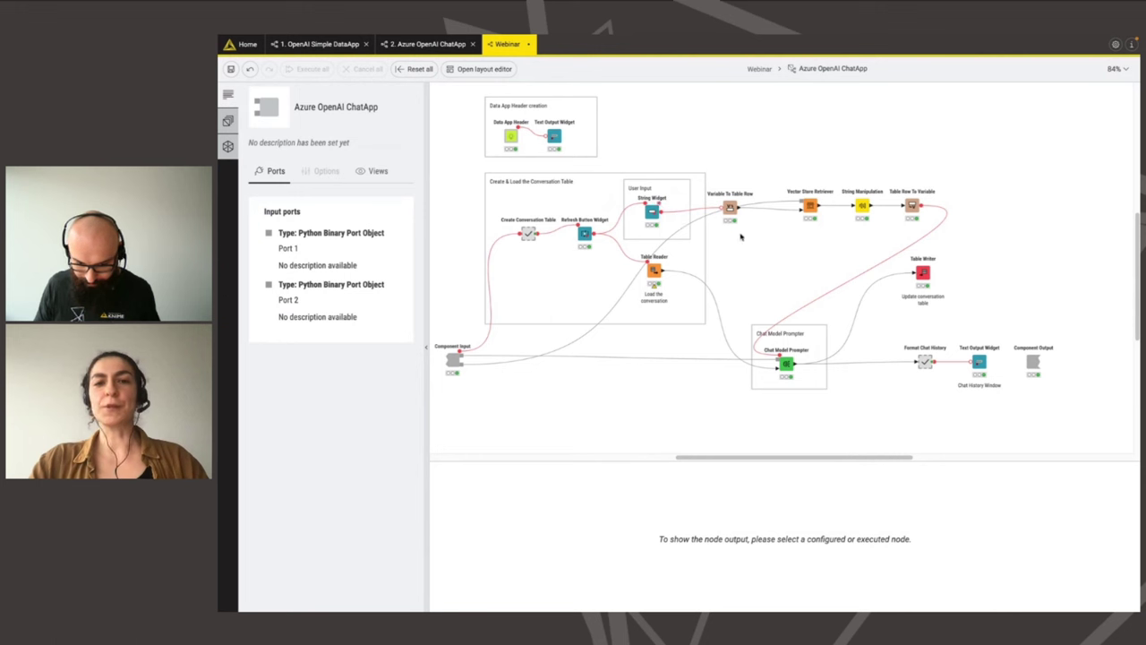
double_click(654, 213)
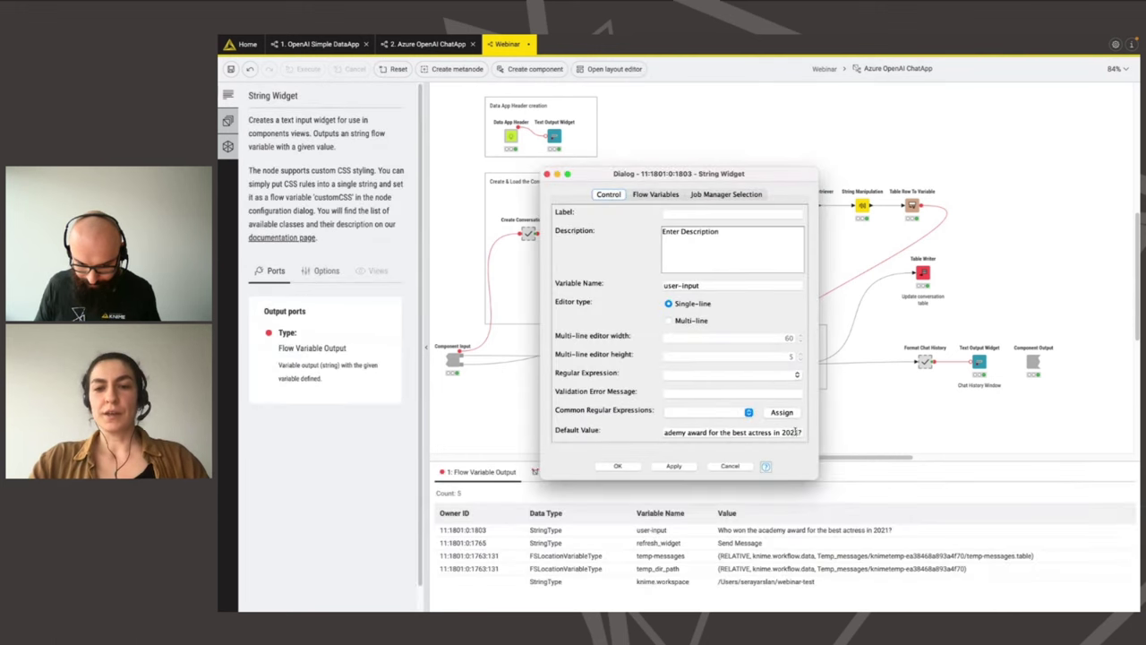
key("BackSpace")
key("BackSpace")
type("3")
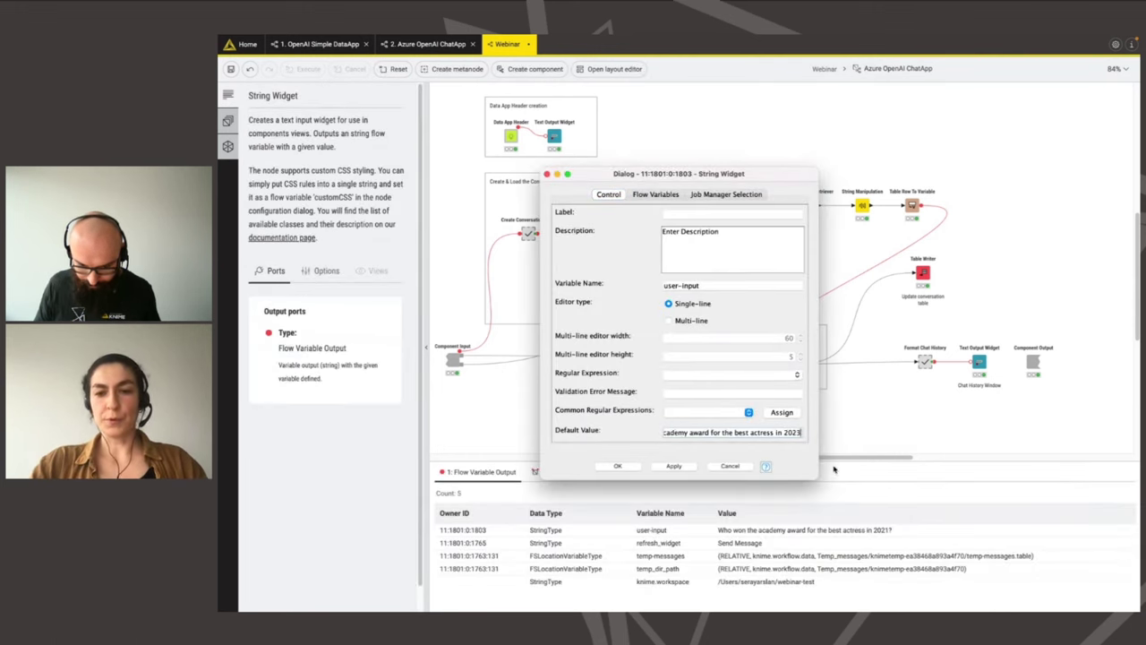
left_click(623, 466)
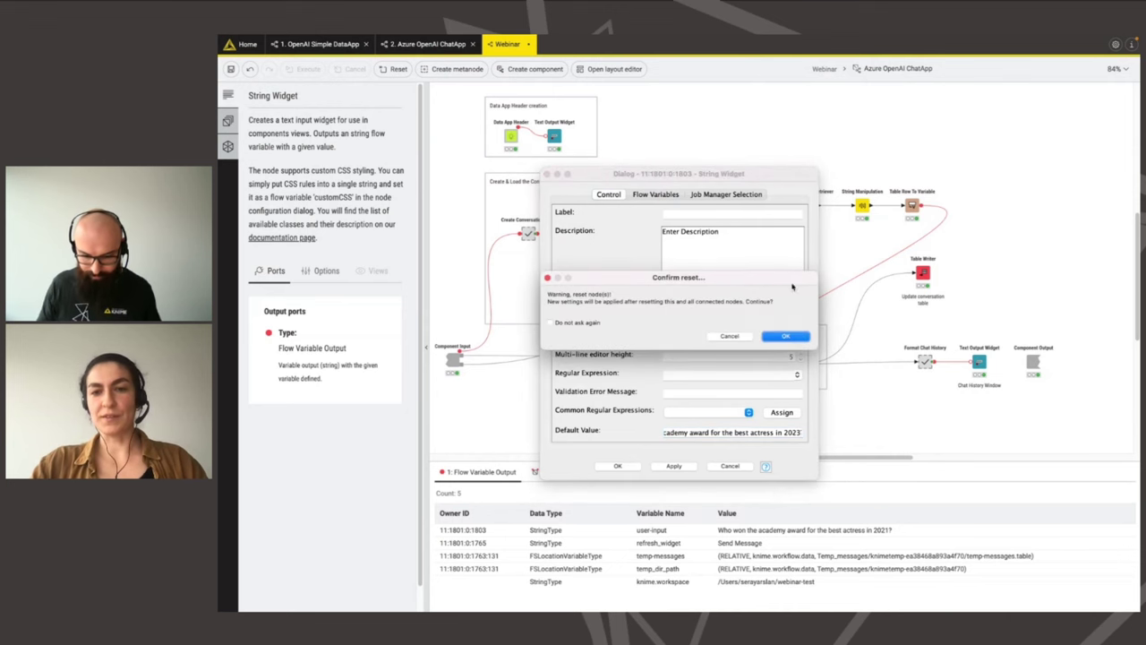
left_click(787, 336)
- Run the ChatApp component from the Webinar workflow, examine the prompt and reply for the 2023 question in its view, and close it
left_click(824, 71)
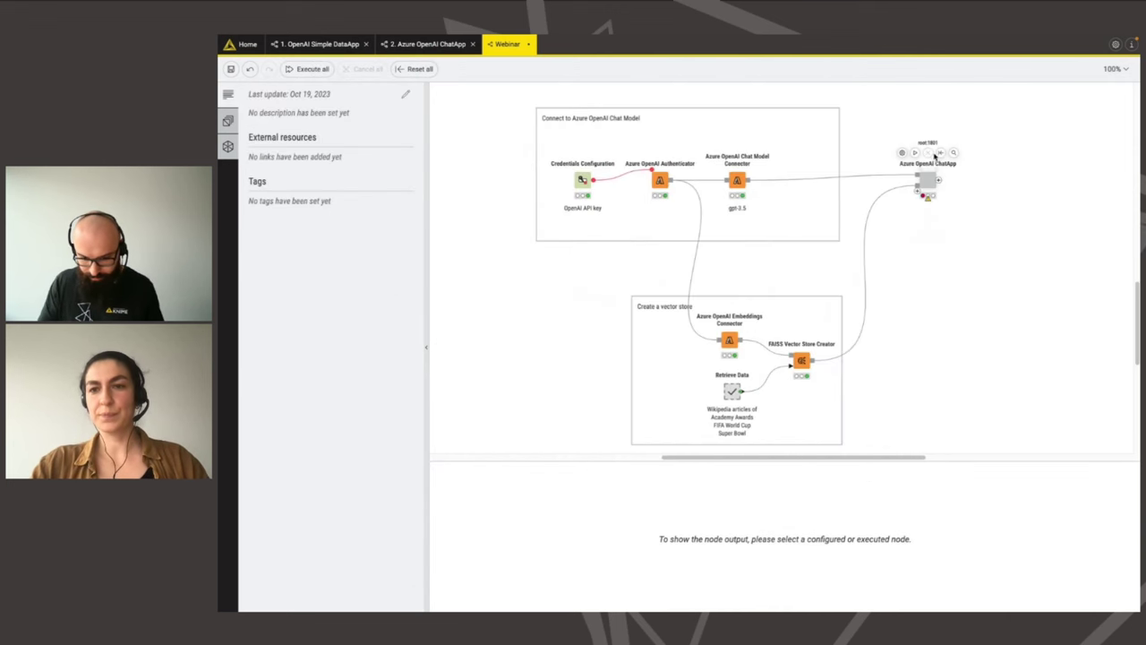
left_click(917, 150)
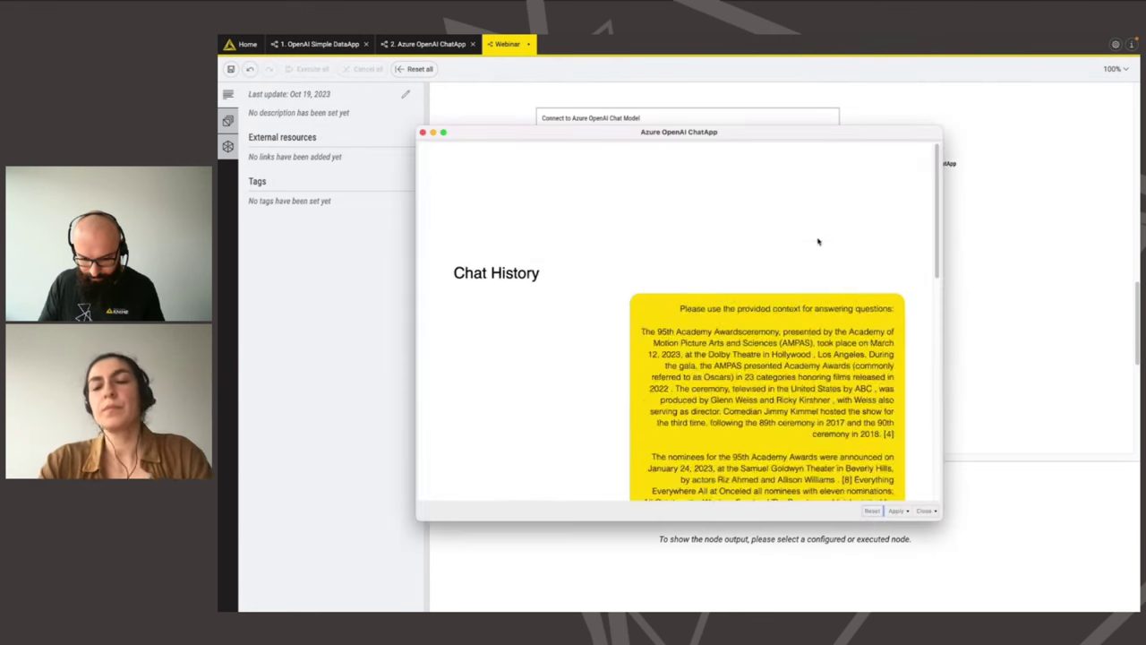
scroll(808, 265, "down", 10)
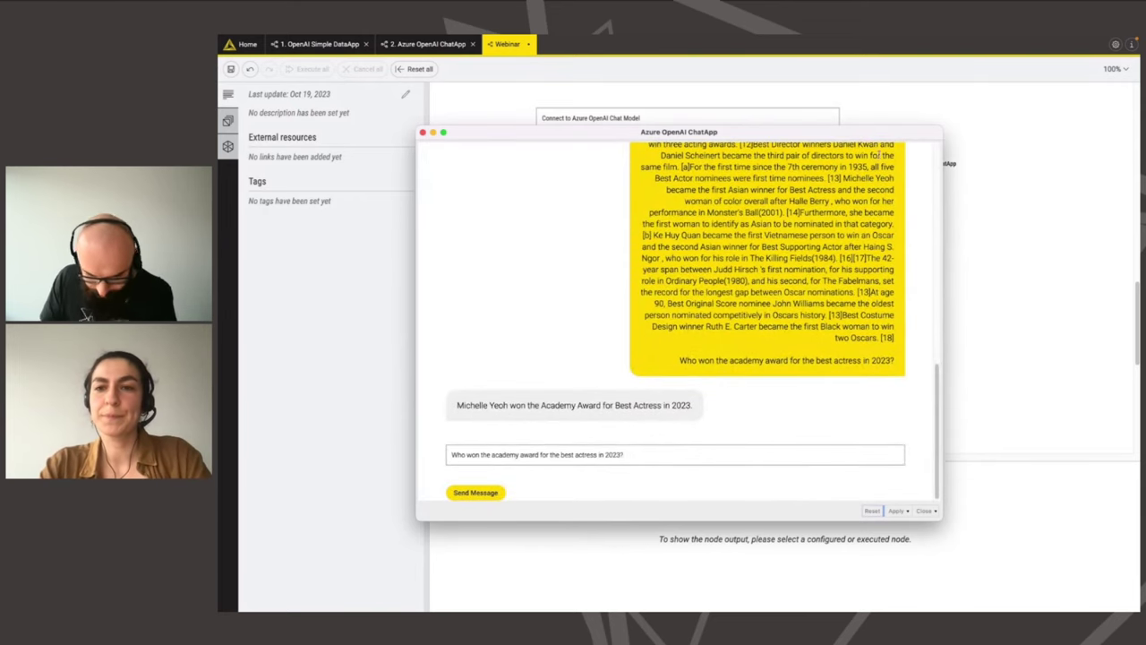
left_click_drag(866, 133, 857, 103)
left_click_drag(927, 94, 973, 82)
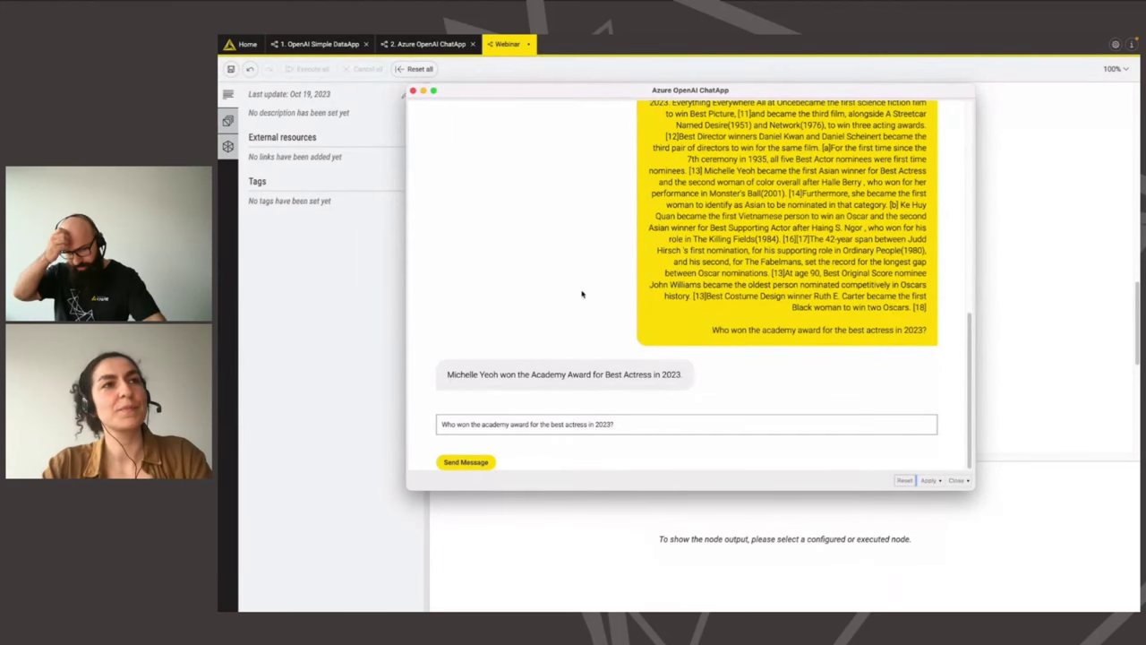
scroll(733, 219, "up", 15)
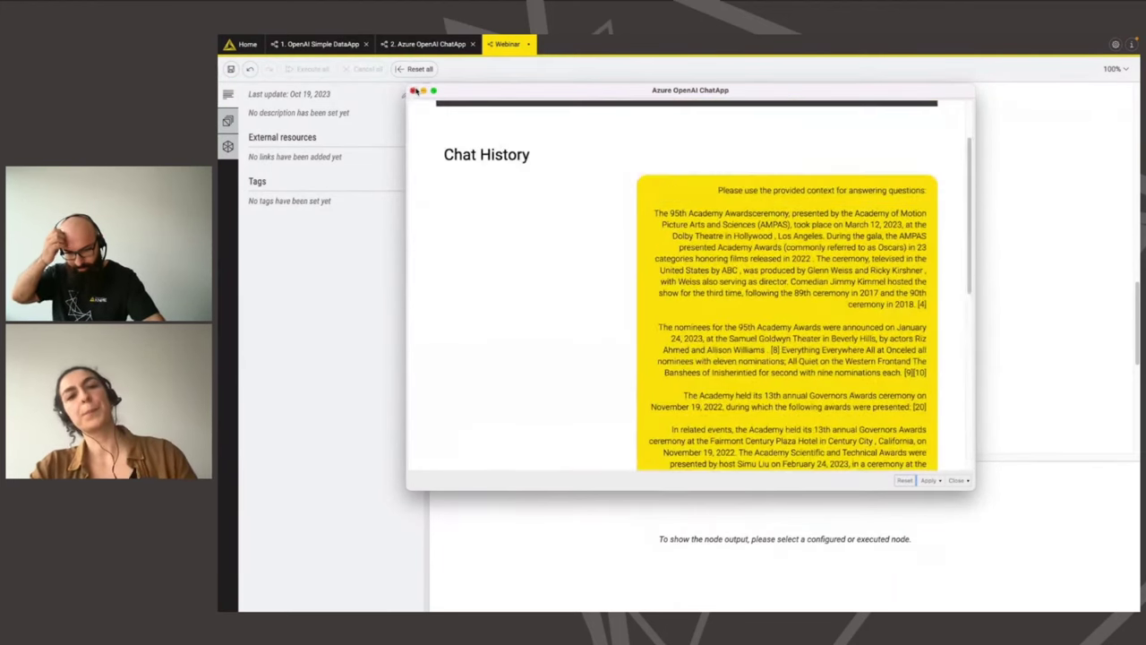
left_click(413, 90)
- Inside the Azure OpenAI ChatApp component, add a String Replacer node connected to the Chat Model Prompter's output
double_click(928, 182)
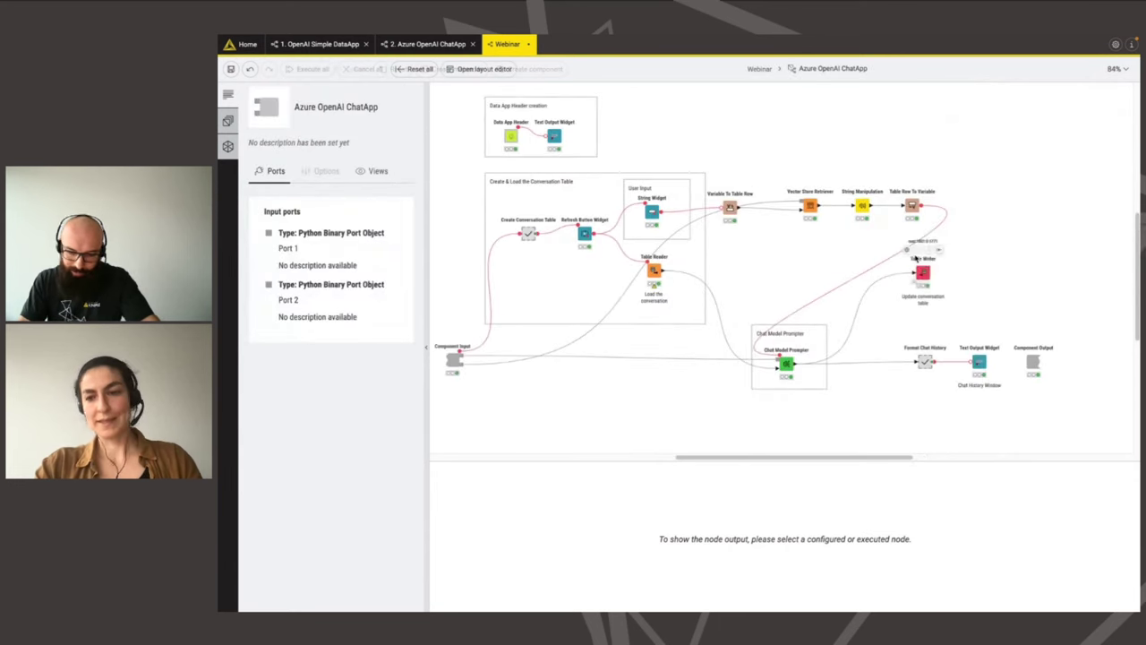
left_click_drag(797, 366, 864, 400)
type("string rep")
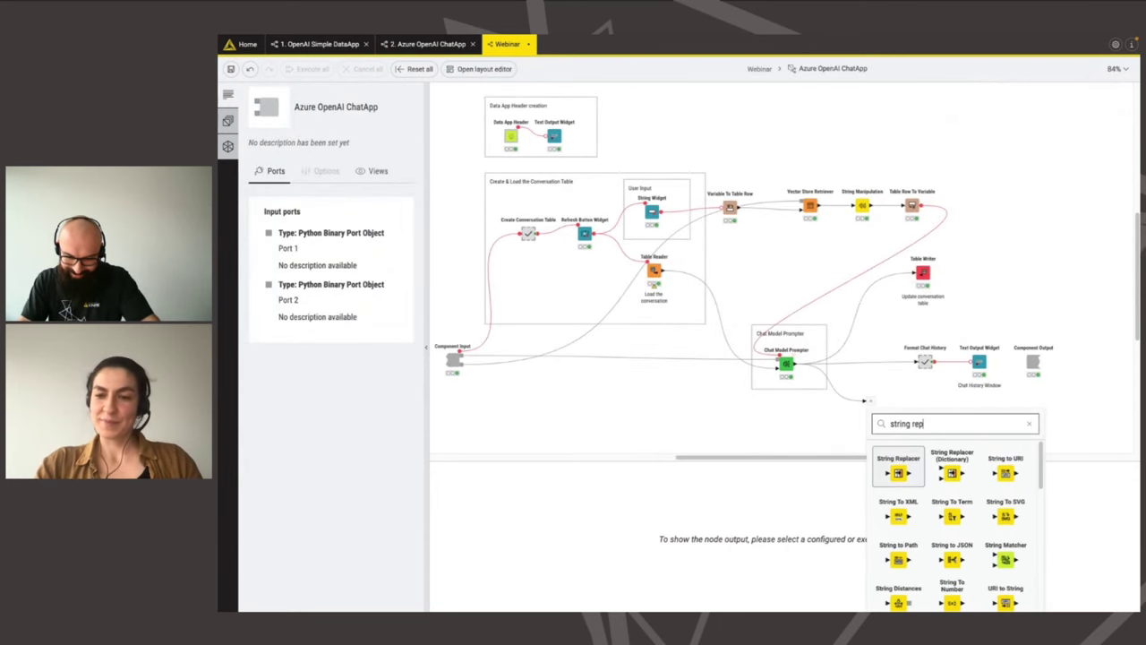
key("Return")
left_click_drag(888, 401, 868, 393)
- Control the String Replacer's pattern with the user_input_with_context flow variable and its replacement with the user-input variable
right_click(869, 397)
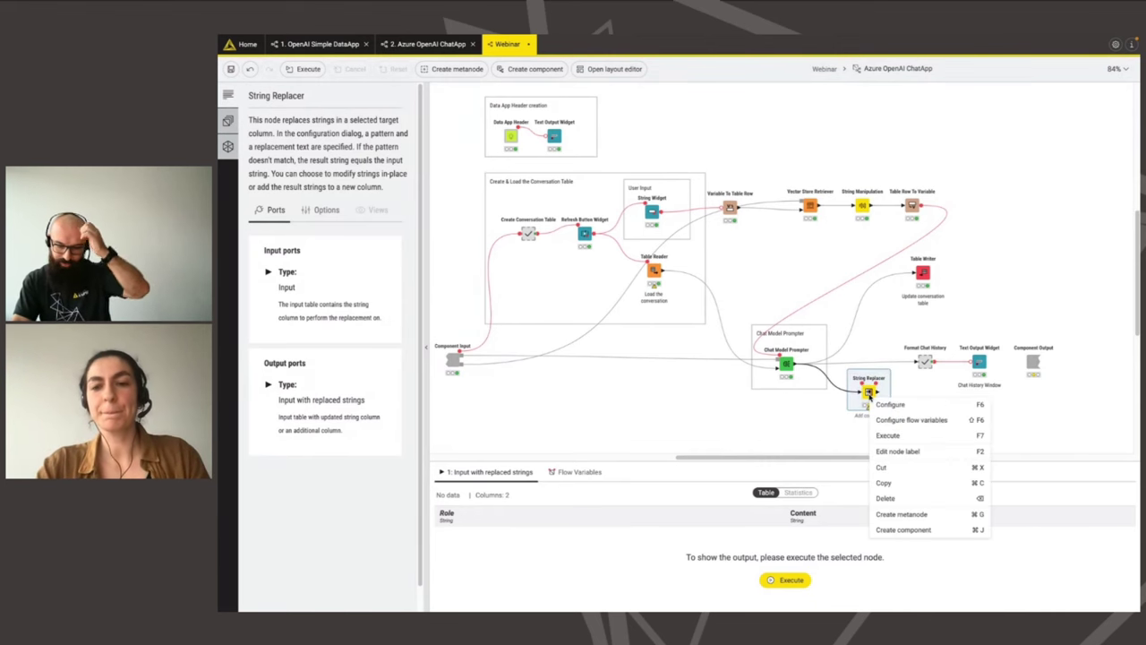
left_click(910, 421)
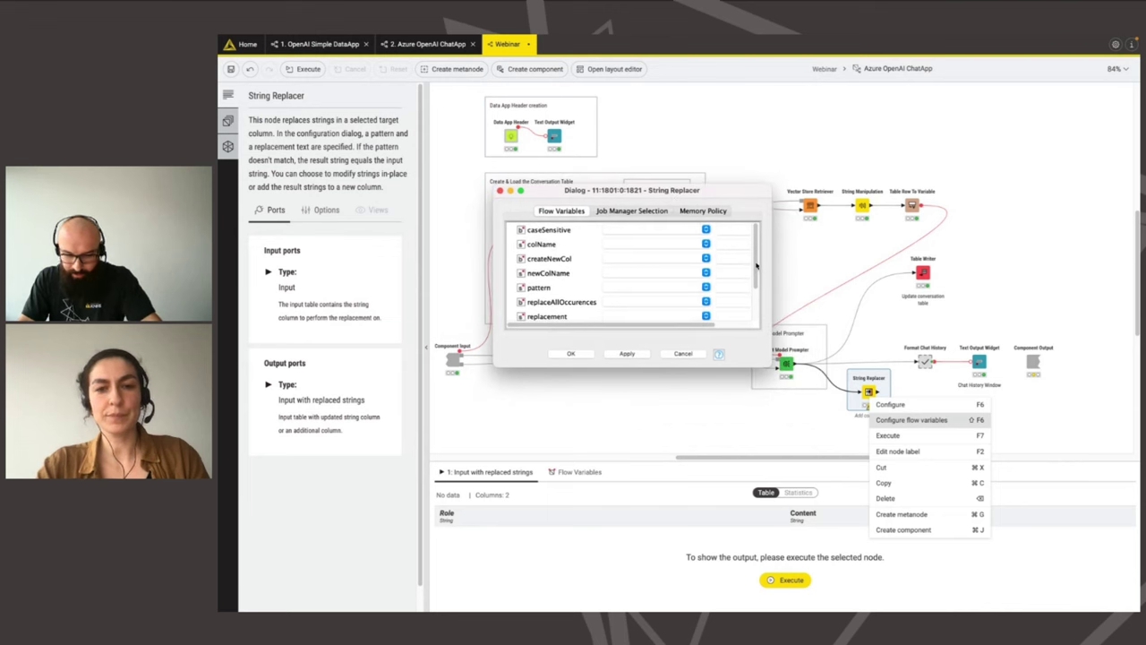
scroll(757, 265, "down", 2)
left_click(706, 263)
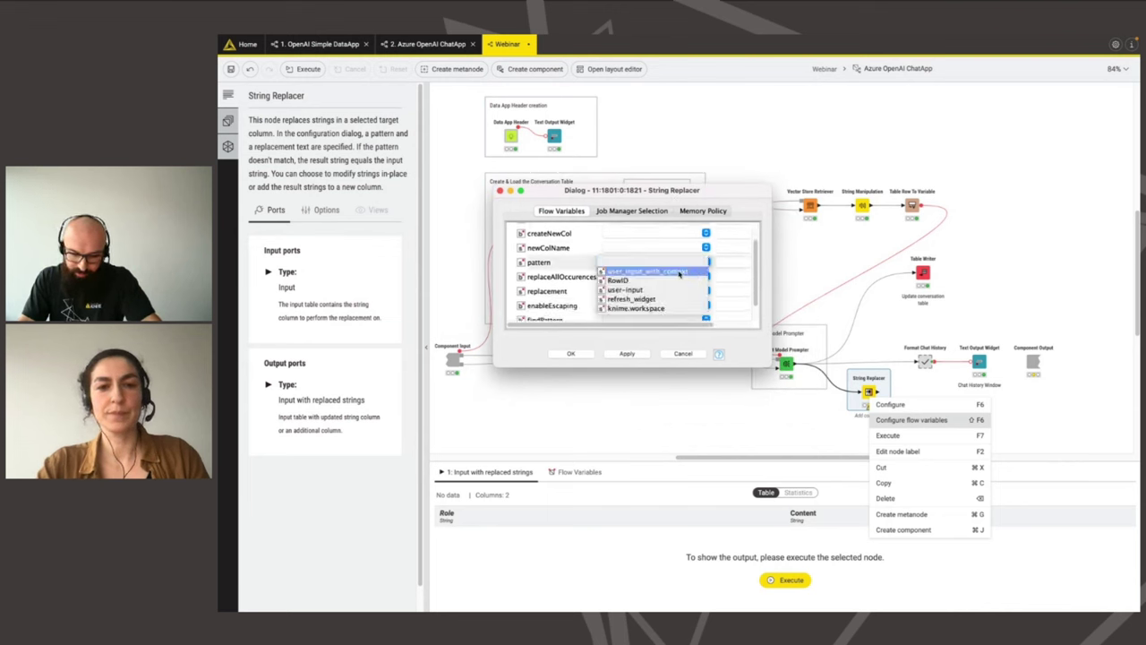
left_click(679, 271)
left_click(699, 292)
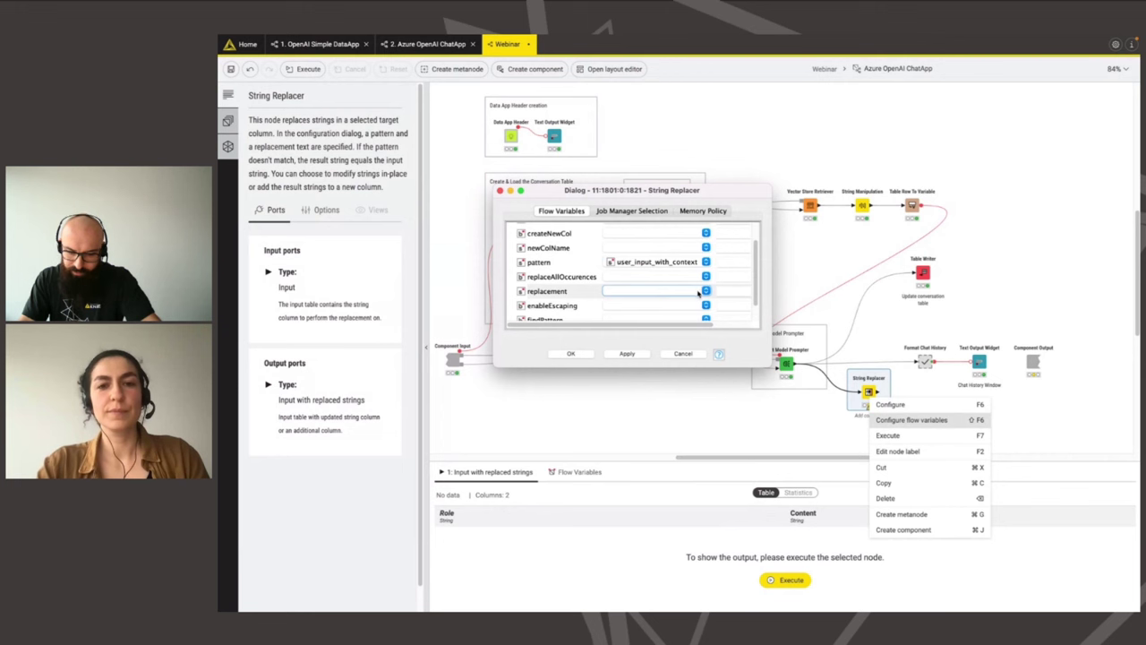
left_click(653, 322)
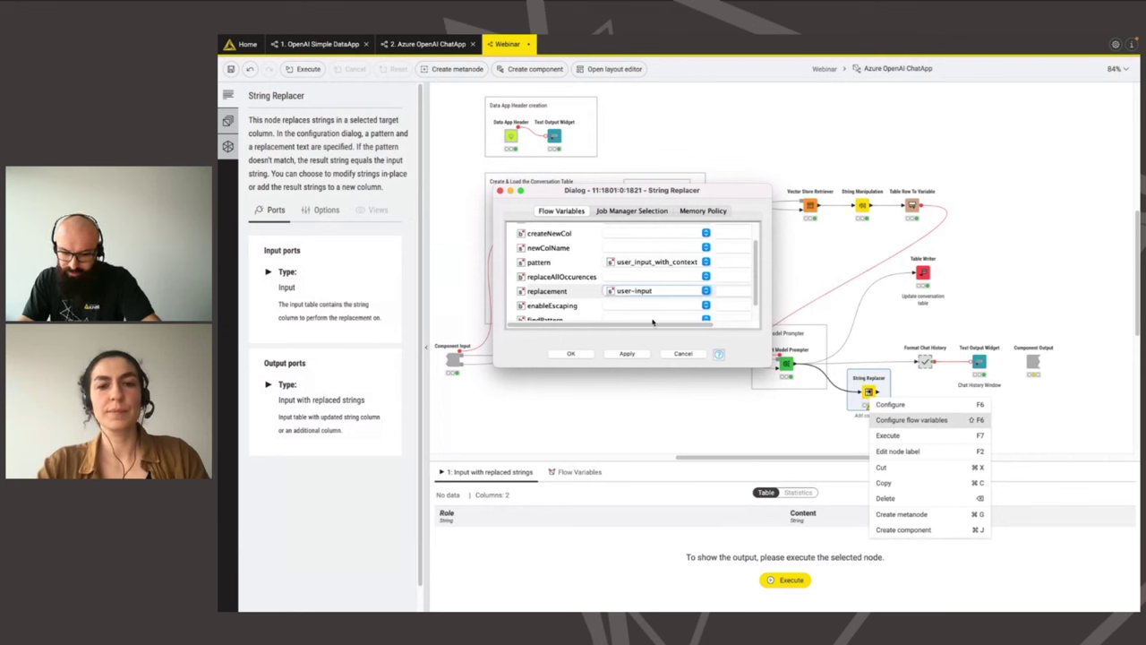
left_click(570, 353)
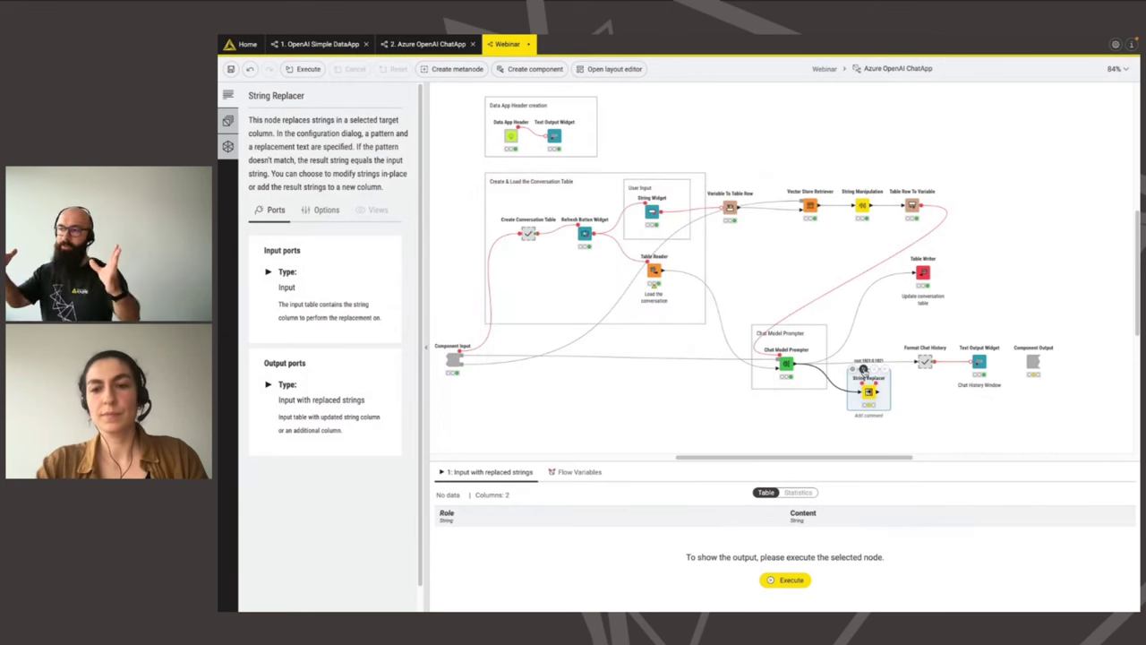
- Execute the String Replacer and route its output into the Table Writer and Format Chat History nodes in place of the Chat Model Prompter's
left_click(863, 370)
left_click_drag(883, 391, 917, 274)
left_click_drag(876, 391, 863, 360)
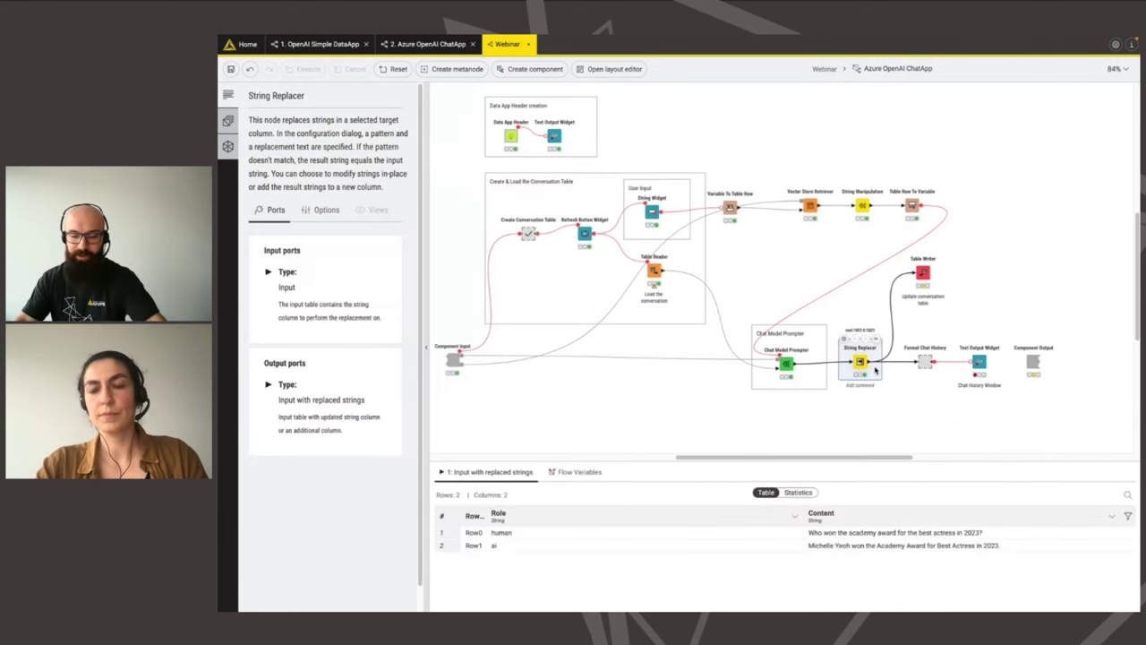
- Return to the top level of the Webinar workflow, execute the Azure OpenAI ChatApp component and open its view
left_click(824, 69)
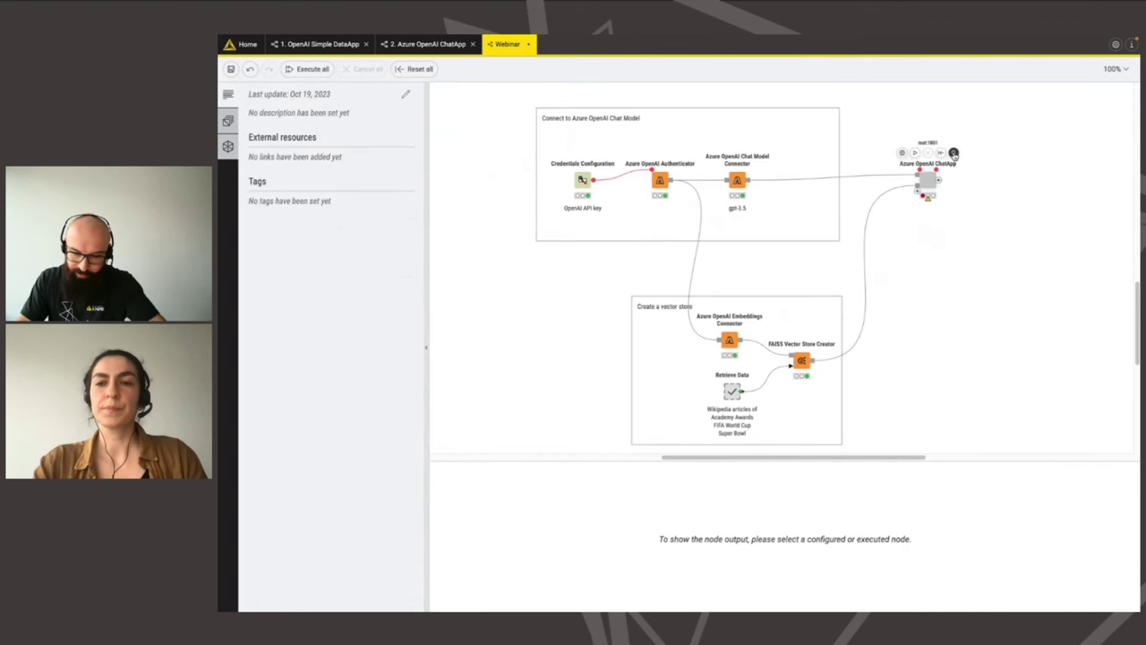
left_click(953, 153)
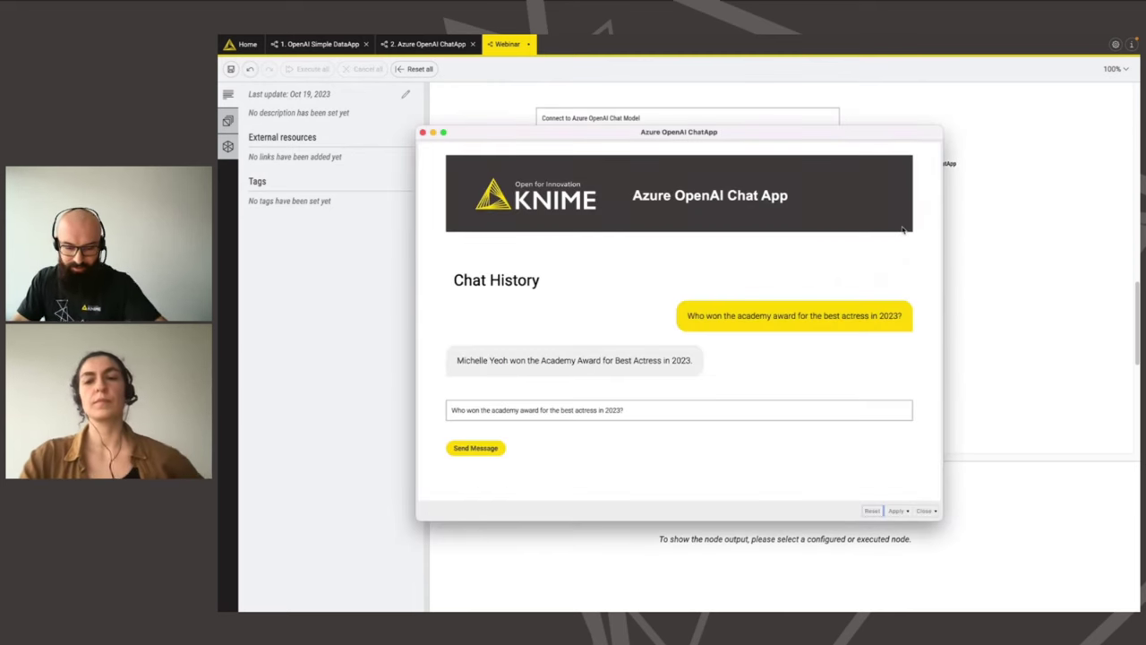
left_click_drag(838, 140, 826, 131)
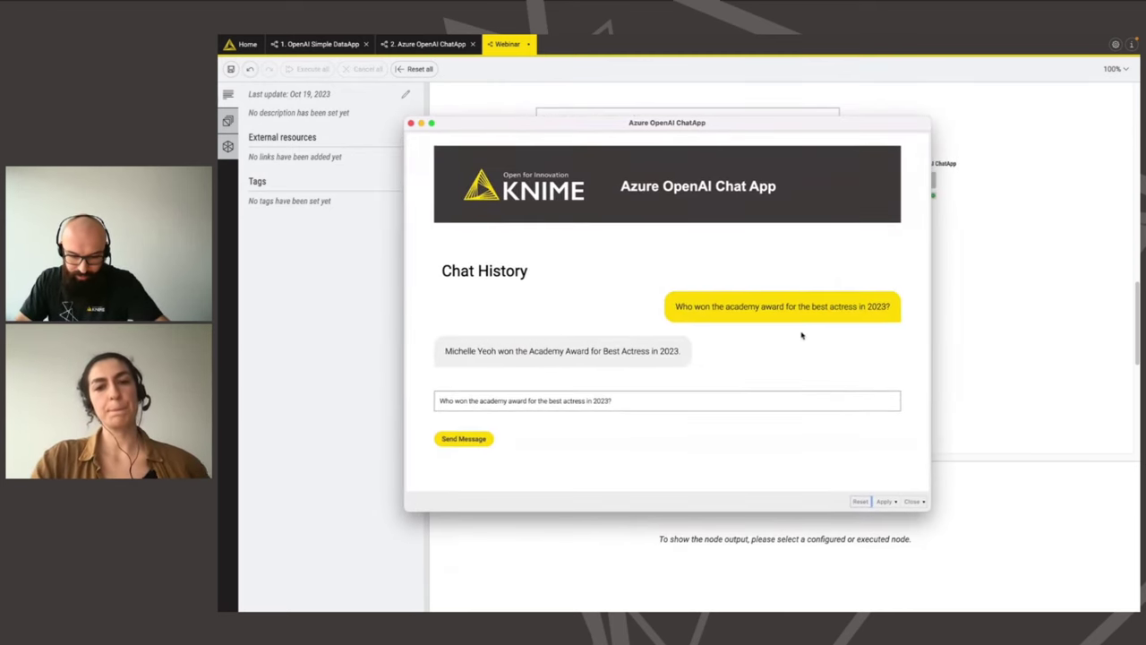
- Send the chat message "Who won the academy award for the best picture in 2023?" and examine the updated chat history
left_click(650, 396)
double_click(572, 401)
type("picture")
left_click(466, 443)
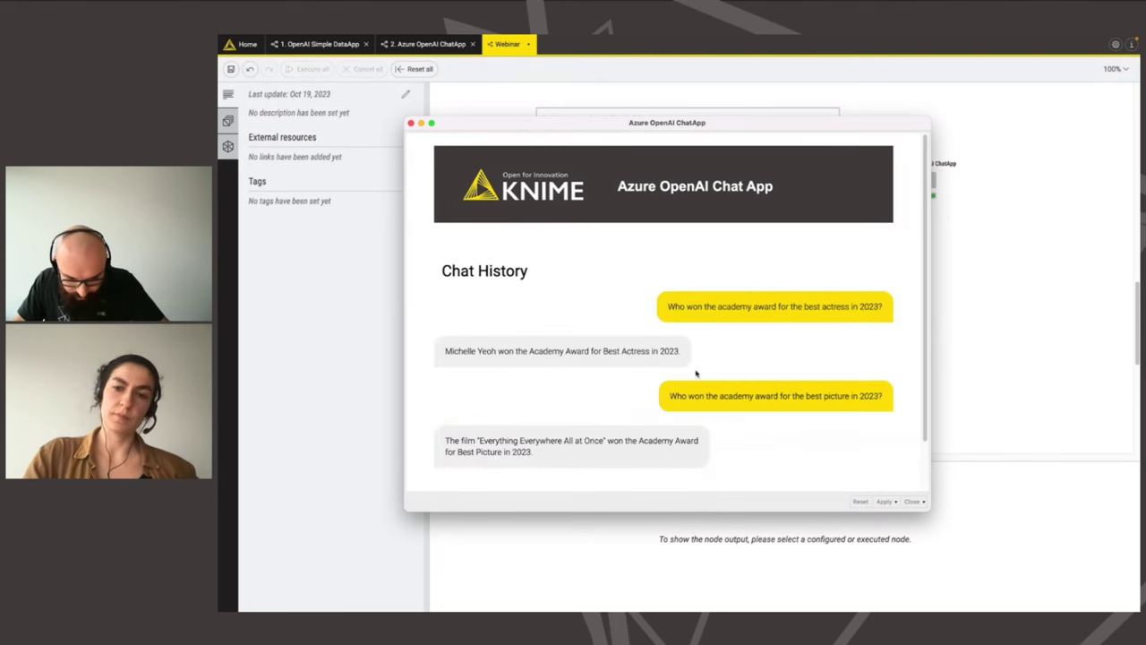
scroll(721, 308, "down", 1)
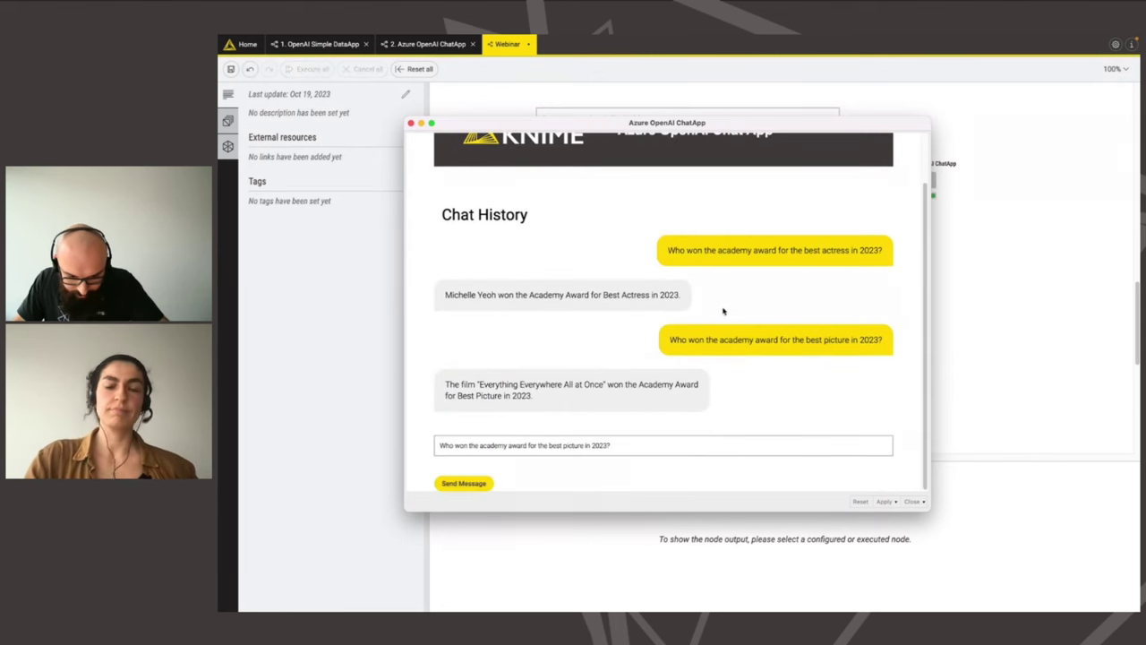
left_click_drag(737, 123, 752, 101)
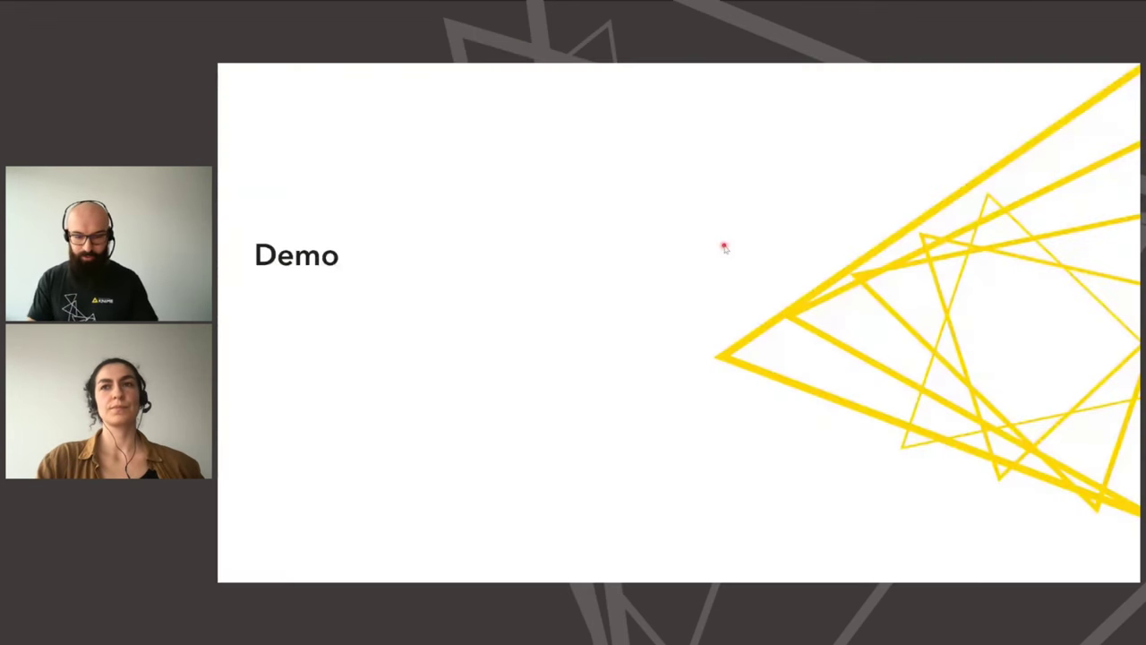
key("Right")
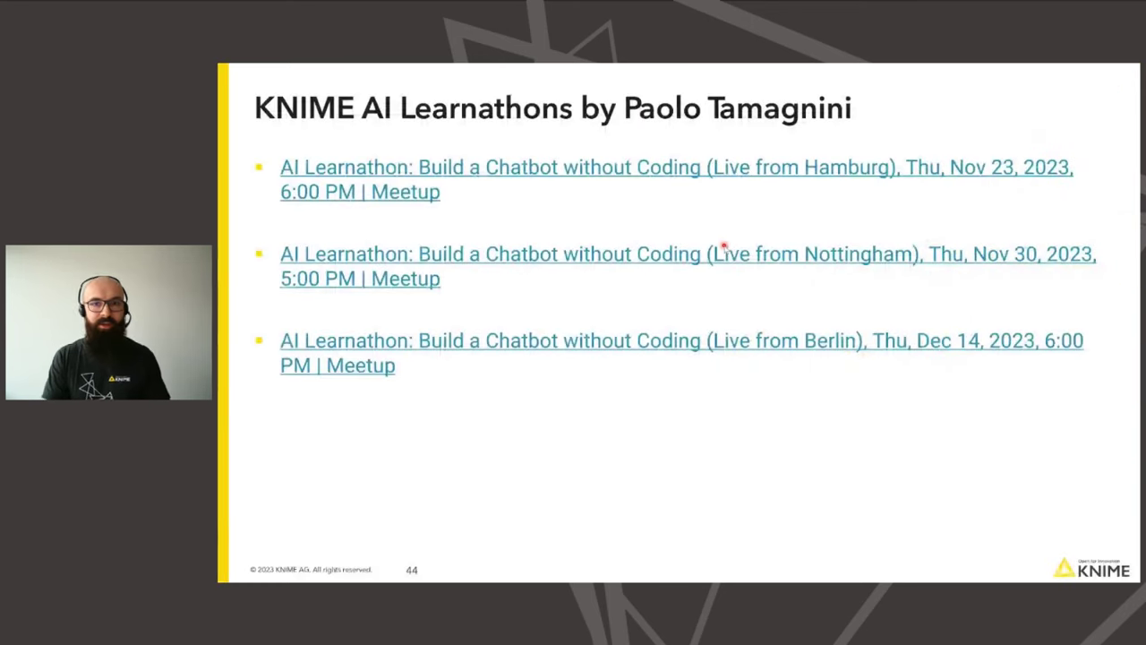